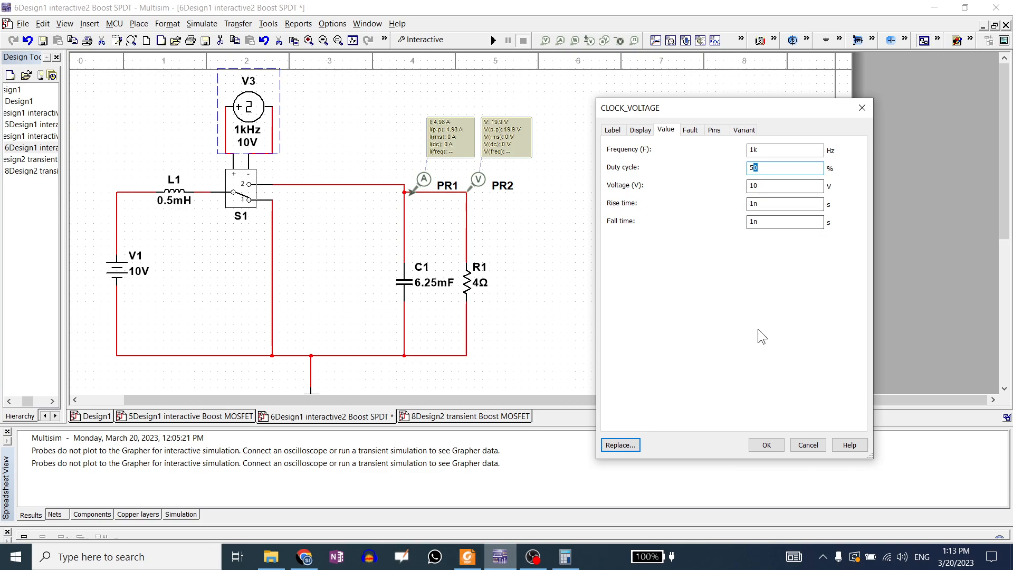
Step: Set the clock voltage source V3's duty cycle to 50.5 %, run the interactive simulation and stop it
{"action": "left_click", "coordinate": [777, 169]}
{"action": "type", "text": ".5"}
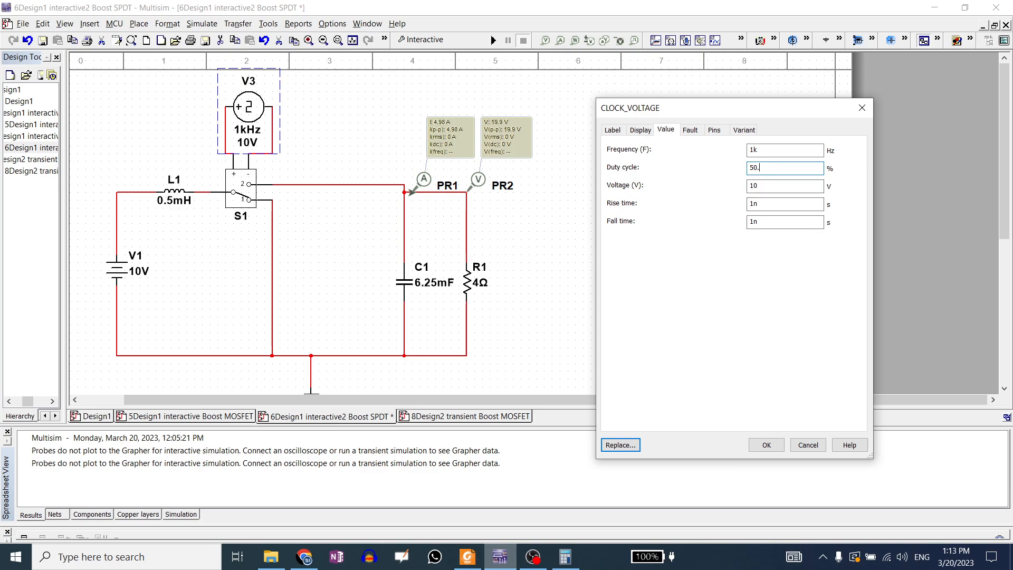
{"action": "left_click", "coordinate": [766, 444]}
{"action": "left_click", "coordinate": [494, 40]}
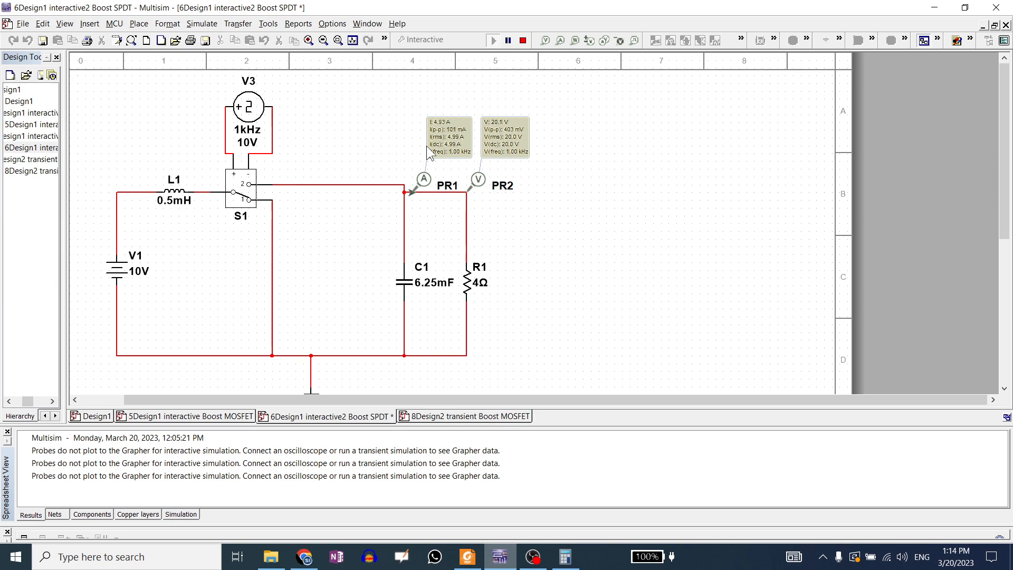
{"action": "left_click", "coordinate": [522, 40]}
Step: Open the design file "9Design3 transient Boost SPDT" and review its transient analysis parameters, output variables and options without changing them
{"action": "left_click", "coordinate": [288, 560]}
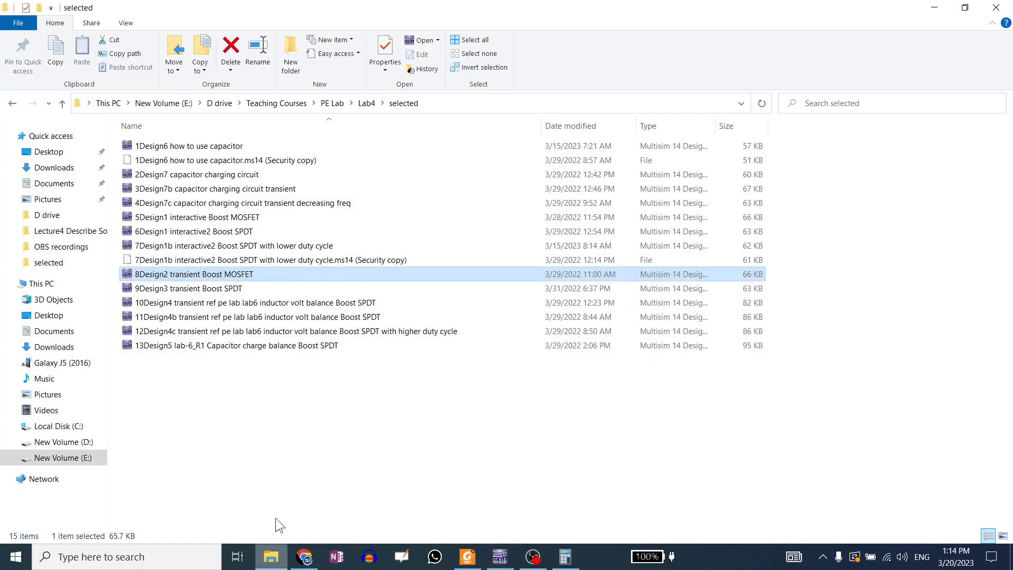
{"action": "double_click", "coordinate": [216, 290]}
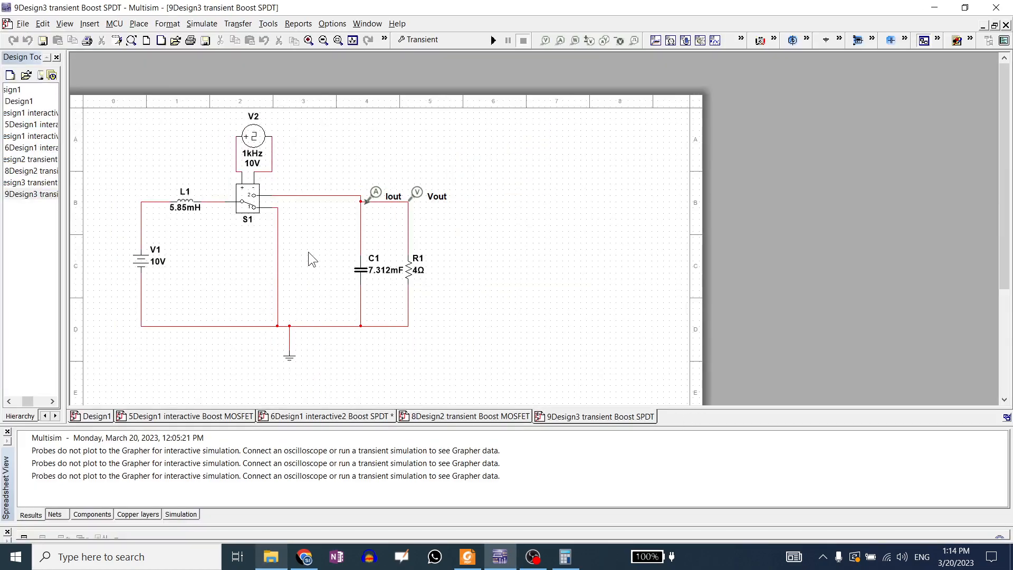
{"action": "left_click", "coordinate": [425, 40]}
{"action": "left_click_drag", "start_coordinate": [451, 65], "coordinate": [673, 61]}
{"action": "left_click", "coordinate": [819, 467]}
{"action": "left_click", "coordinate": [691, 116]}
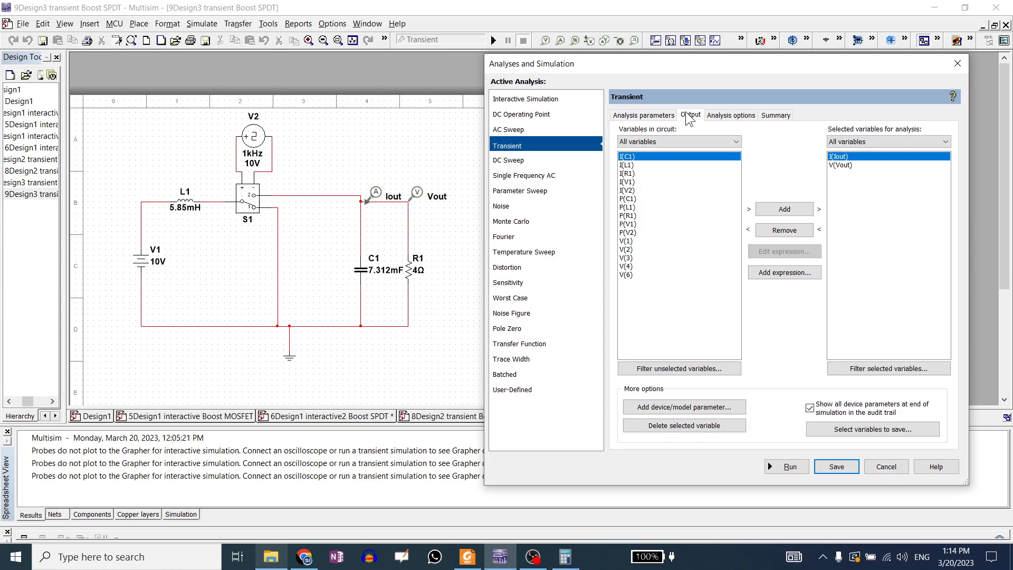
{"action": "left_click", "coordinate": [730, 116]}
{"action": "left_click", "coordinate": [690, 117]}
{"action": "left_click", "coordinate": [652, 115]}
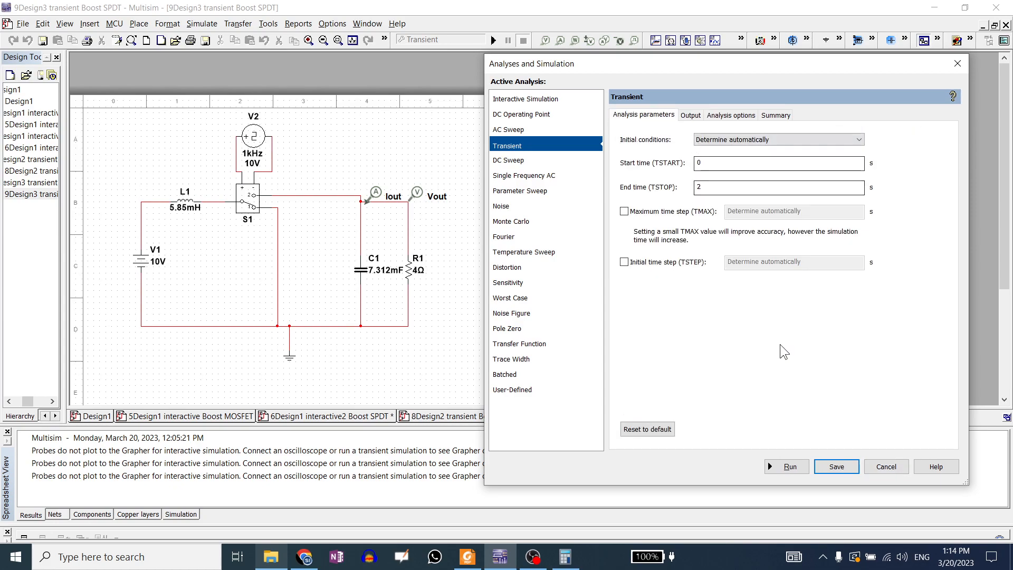
{"action": "left_click", "coordinate": [877, 467]}
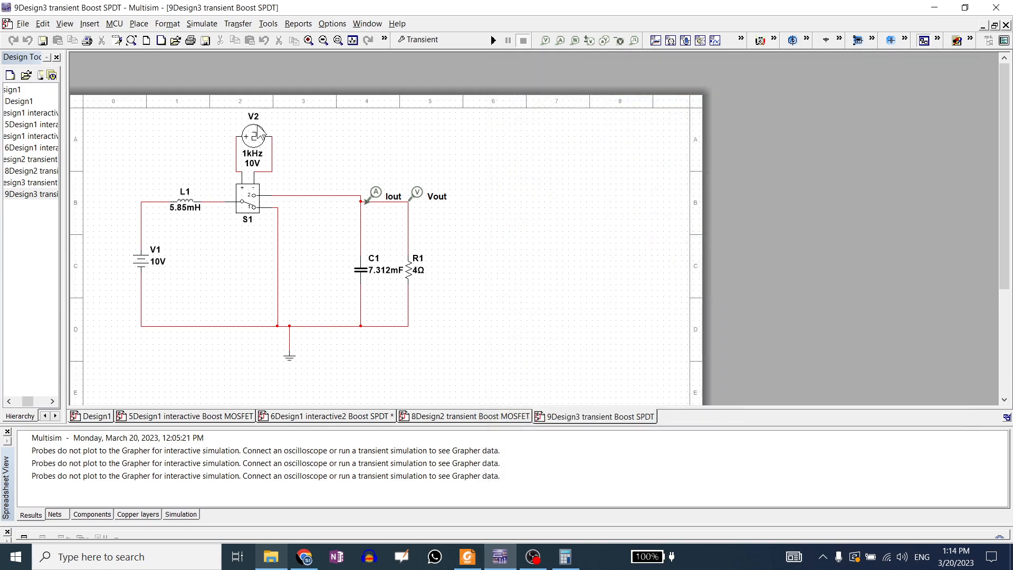
Step: In the 6Design1 interactive2 Boost SPDT design, select transient analysis with an end time of 2 s, check the output variables and run it
{"action": "left_click", "coordinate": [464, 420]}
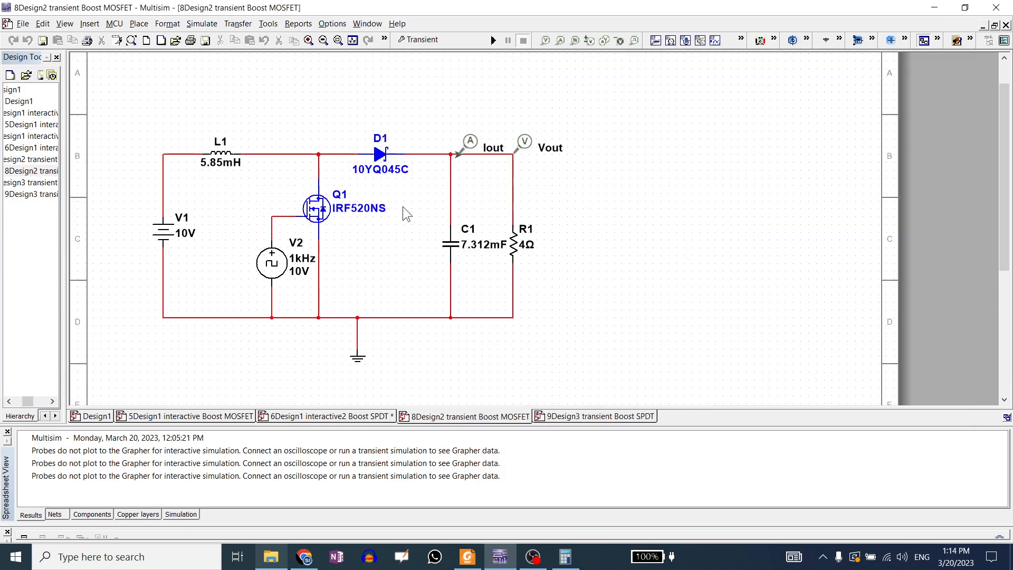
{"action": "left_click", "coordinate": [359, 416]}
{"action": "left_click", "coordinate": [423, 40]}
{"action": "left_click", "coordinate": [308, 146]}
{"action": "left_click_drag", "start_coordinate": [510, 187], "coordinate": [429, 198]}
{"action": "type", "text": "2"}
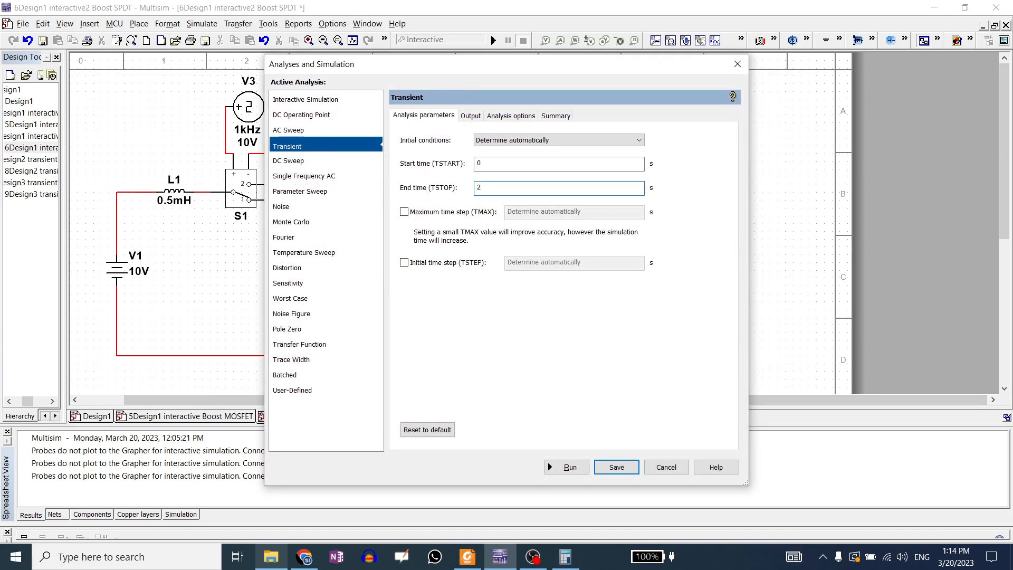
{"action": "left_click", "coordinate": [478, 119]}
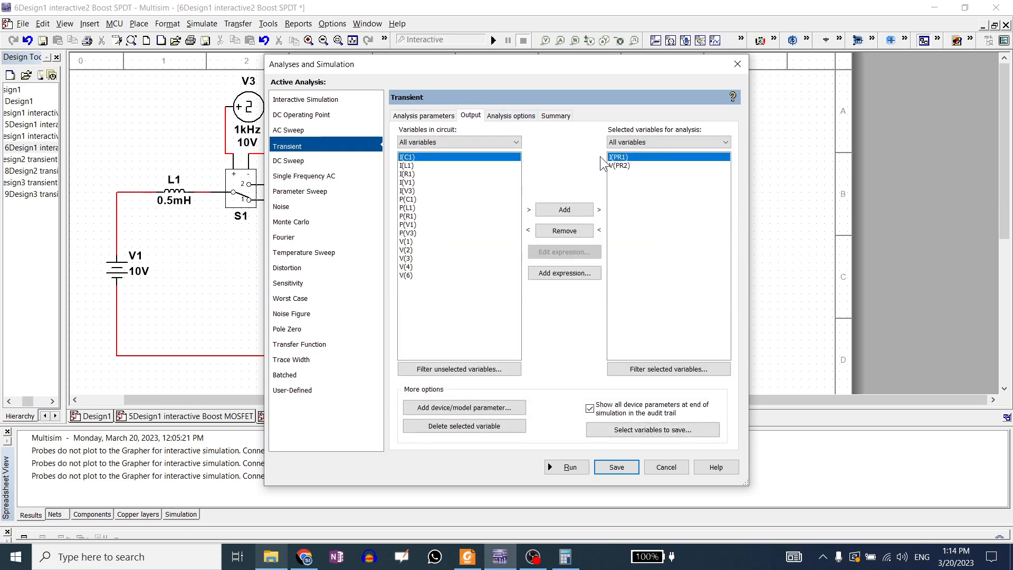
{"action": "left_click_drag", "start_coordinate": [564, 71], "coordinate": [610, 64]}
{"action": "left_click", "coordinate": [607, 453]}
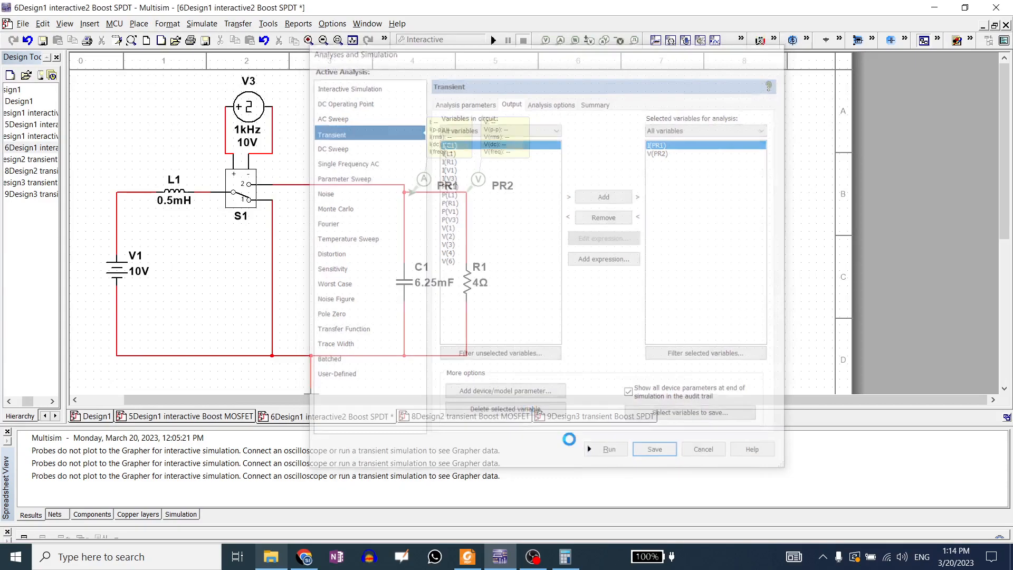
Step: Move the graph window aside, switch the graph to a white background and show its grid lines
{"action": "left_click_drag", "start_coordinate": [521, 130], "coordinate": [623, 76]}
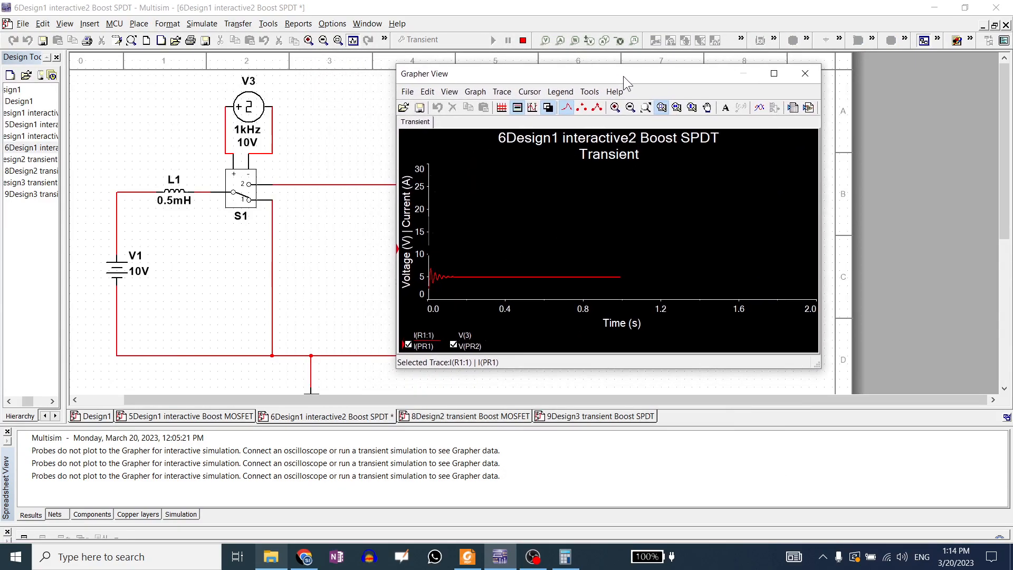
{"action": "left_click", "coordinate": [532, 107]}
{"action": "left_click", "coordinate": [533, 107]}
{"action": "left_click", "coordinate": [548, 107]}
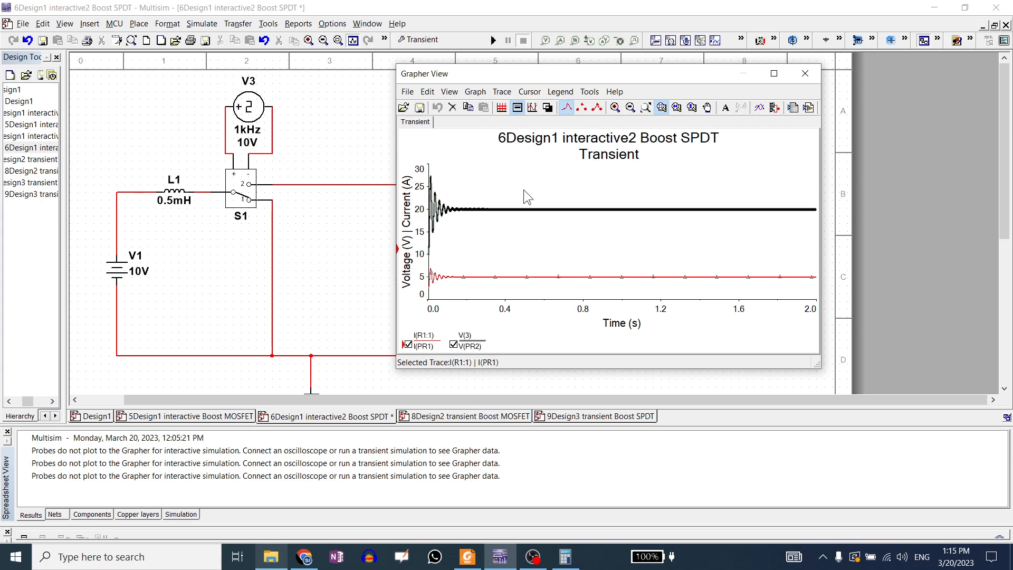
{"action": "left_click", "coordinate": [774, 73]}
{"action": "left_click", "coordinate": [965, 10]}
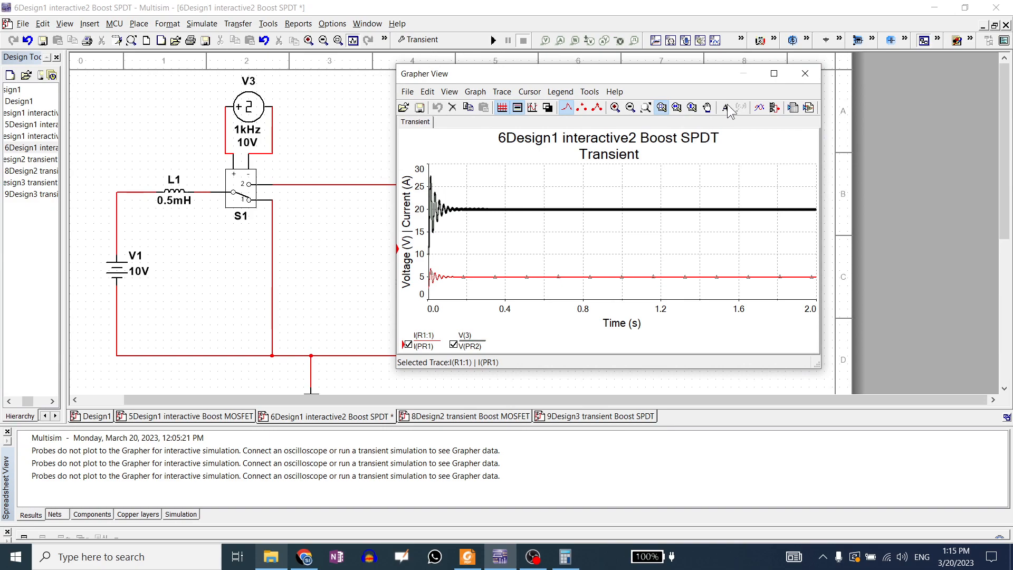
Step: Switch to the browser's Power Electronics Lab page and examine the Lab 4 objective on ripple voltage and ripple current
{"action": "left_click", "coordinate": [468, 556]}
{"action": "left_click", "coordinate": [304, 557]}
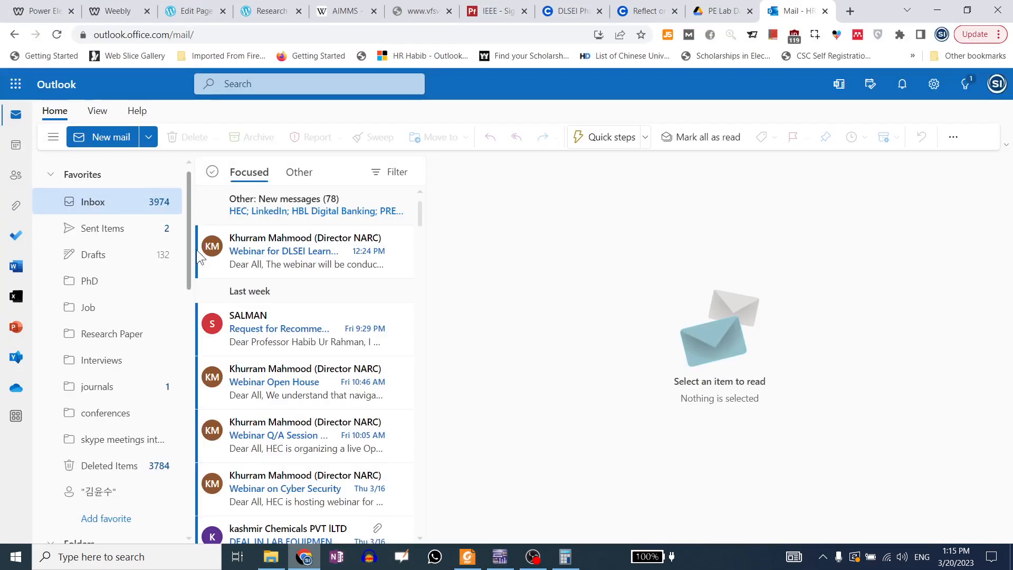
{"action": "left_click", "coordinate": [46, 11]}
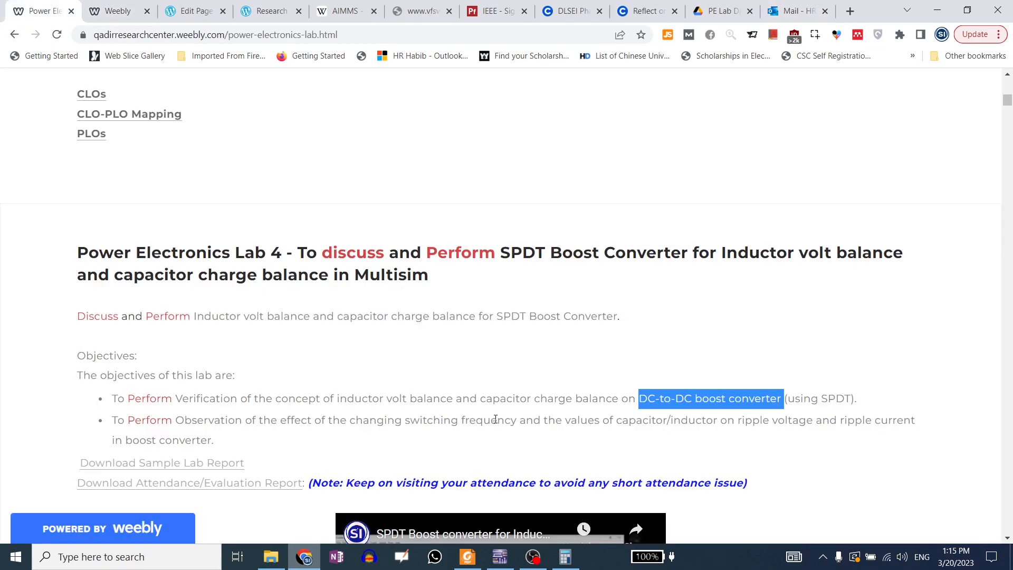
{"action": "left_click_drag", "start_coordinate": [737, 420], "coordinate": [922, 425]}
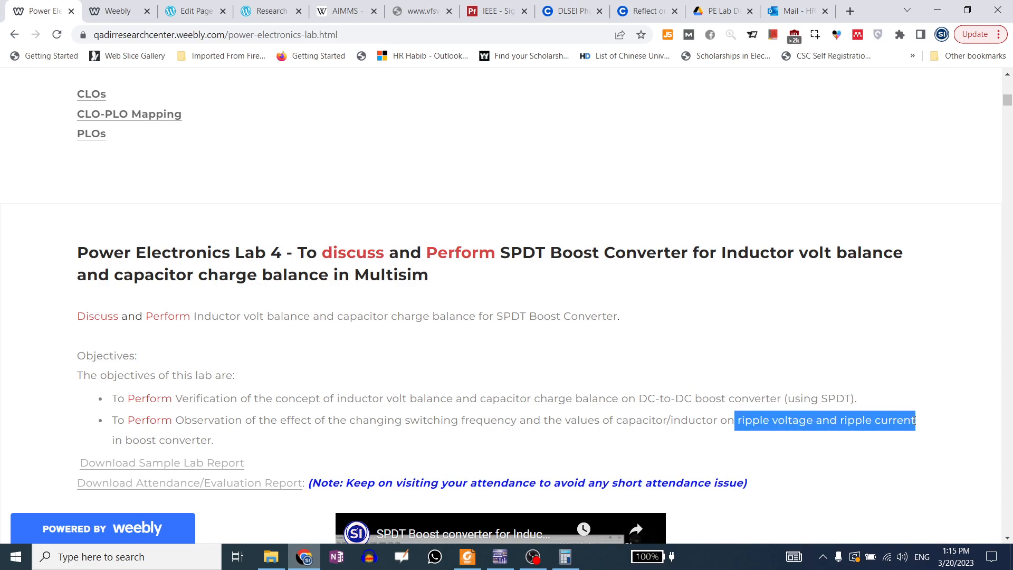
{"action": "left_click", "coordinate": [737, 421]}
{"action": "left_click_drag", "start_coordinate": [737, 421], "coordinate": [916, 421]}
Step: Return to Multisim's maximized graph and zoom in on the output voltage ripple near 20 V, about 832 to 850 ms
{"action": "left_click", "coordinate": [499, 557]}
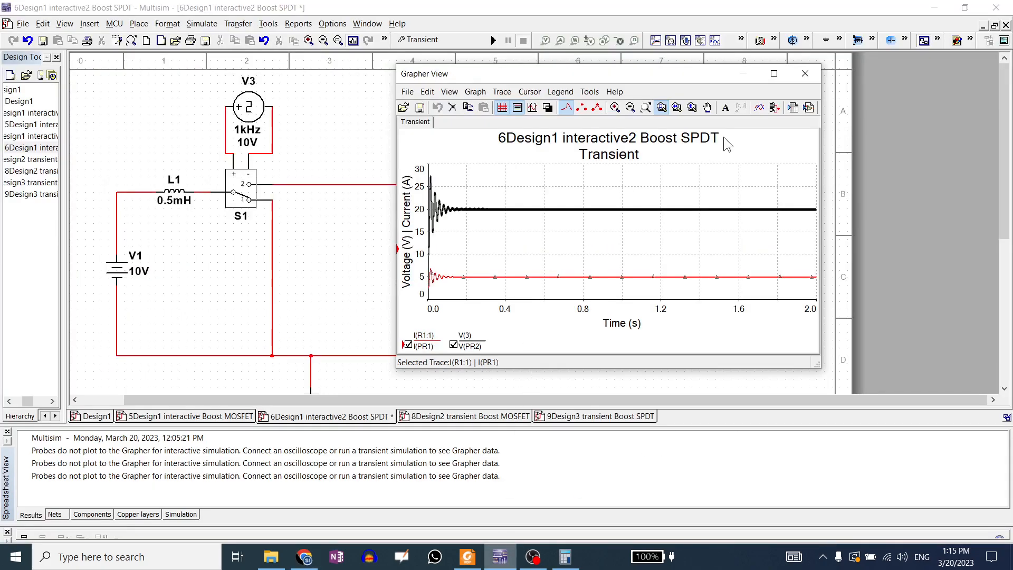
{"action": "left_click", "coordinate": [775, 73]}
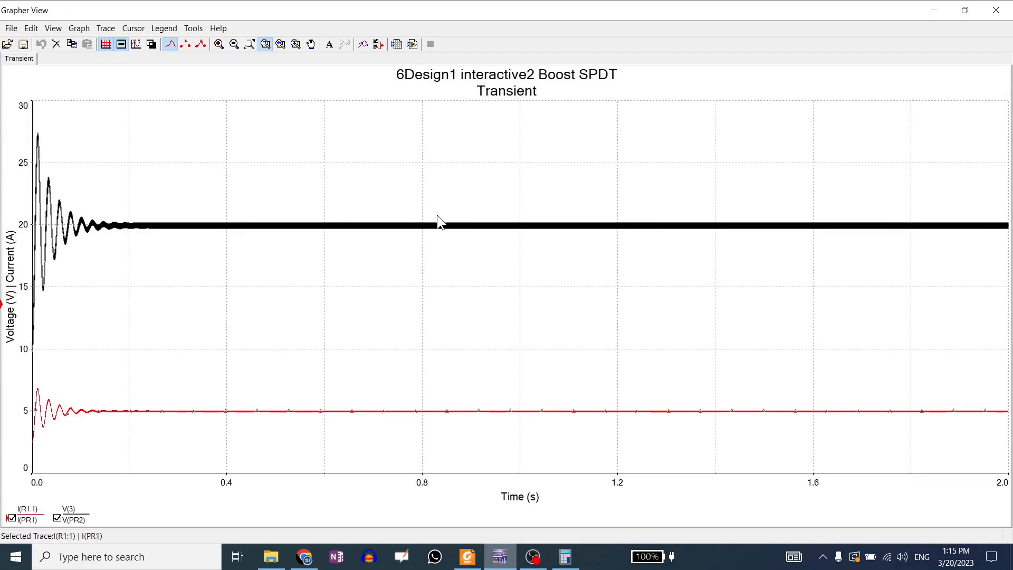
{"action": "left_click_drag", "start_coordinate": [439, 215], "coordinate": [447, 236]}
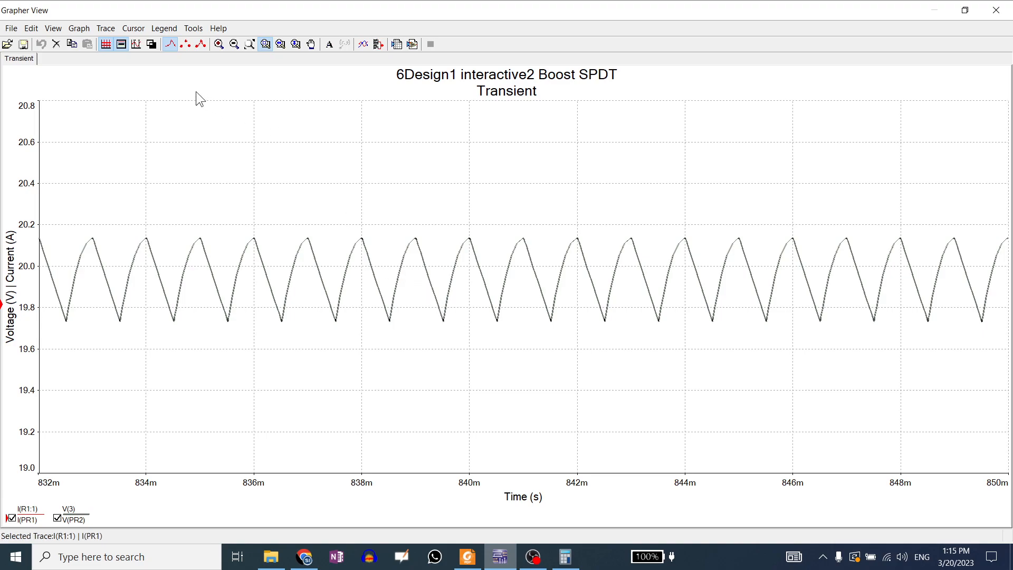
Step: Turn on the graph cursors, bring both near 835 ms and snap cursor 2 to the next voltage minimum
{"action": "left_click", "coordinate": [136, 47]}
{"action": "left_click_drag", "start_coordinate": [503, 239], "coordinate": [256, 361]}
{"action": "left_click_drag", "start_coordinate": [42, 108], "coordinate": [215, 107]}
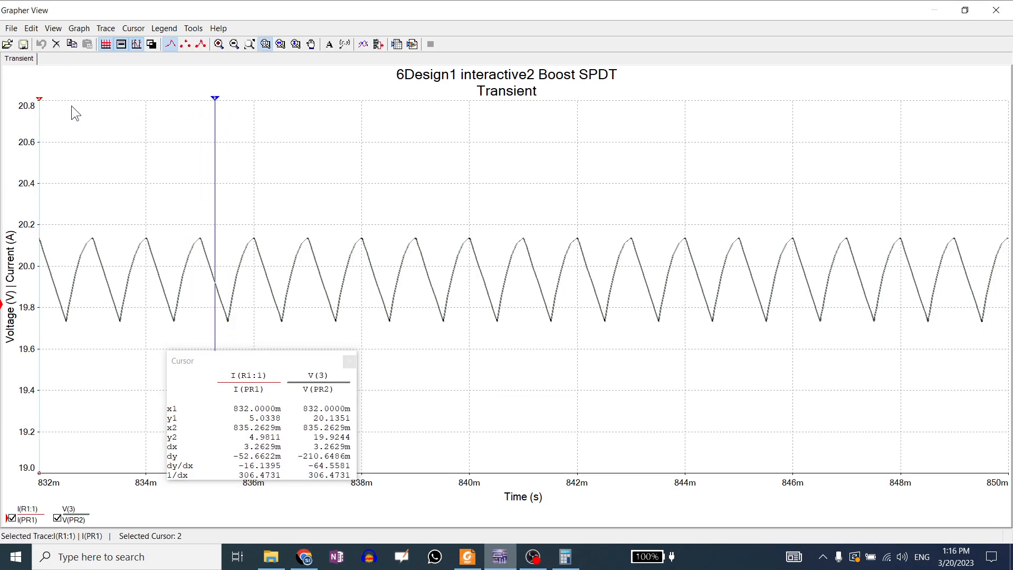
{"action": "left_click_drag", "start_coordinate": [41, 101], "coordinate": [169, 100]}
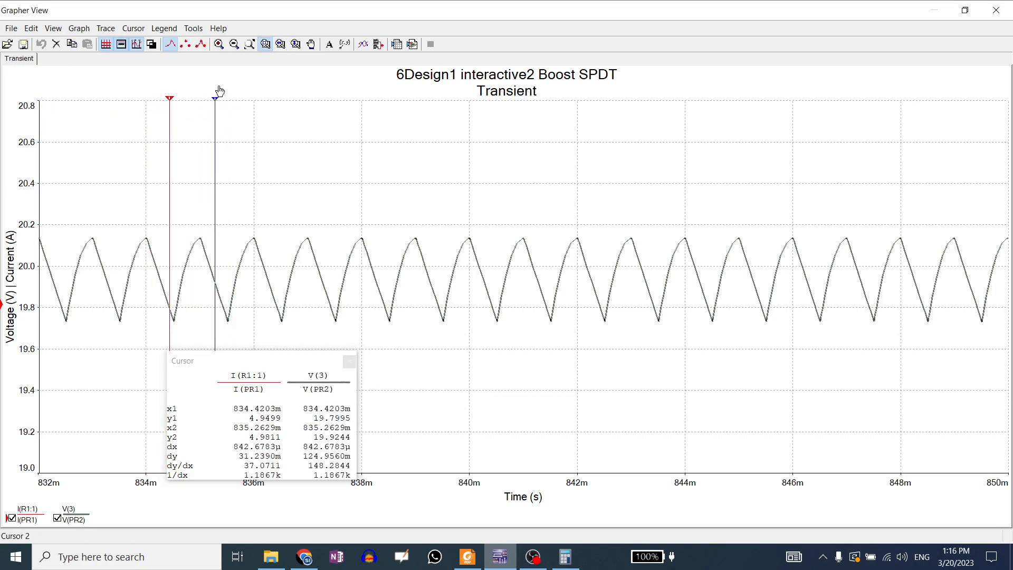
{"action": "right_click", "coordinate": [215, 100]}
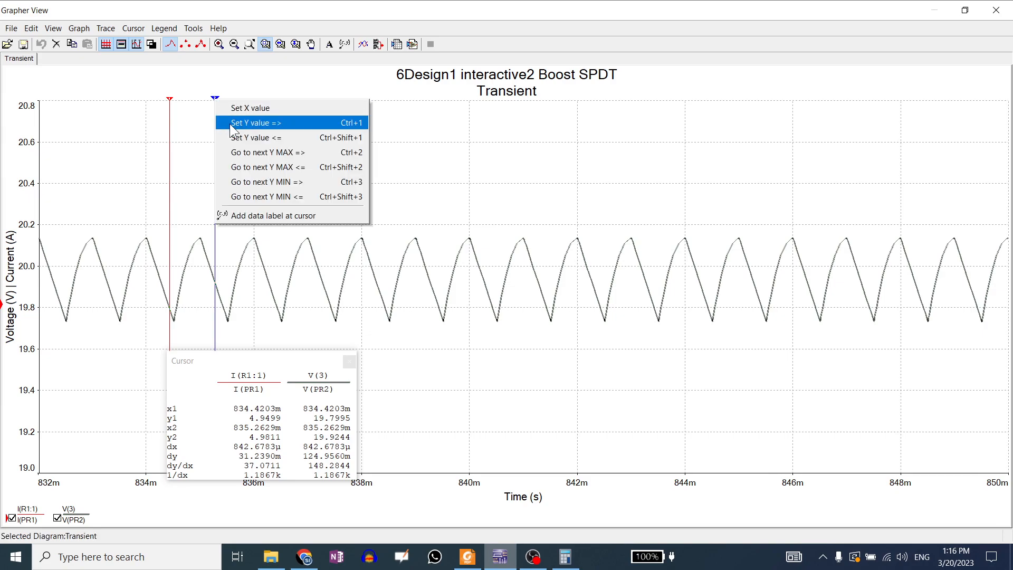
{"action": "left_click", "coordinate": [247, 181]}
Step: Snap cursor 1 to the adjacent ripple maximum and move the cursor readout off the waveform to read the peak-to-peak ripple
{"action": "left_click_drag", "start_coordinate": [169, 101], "coordinate": [185, 104]}
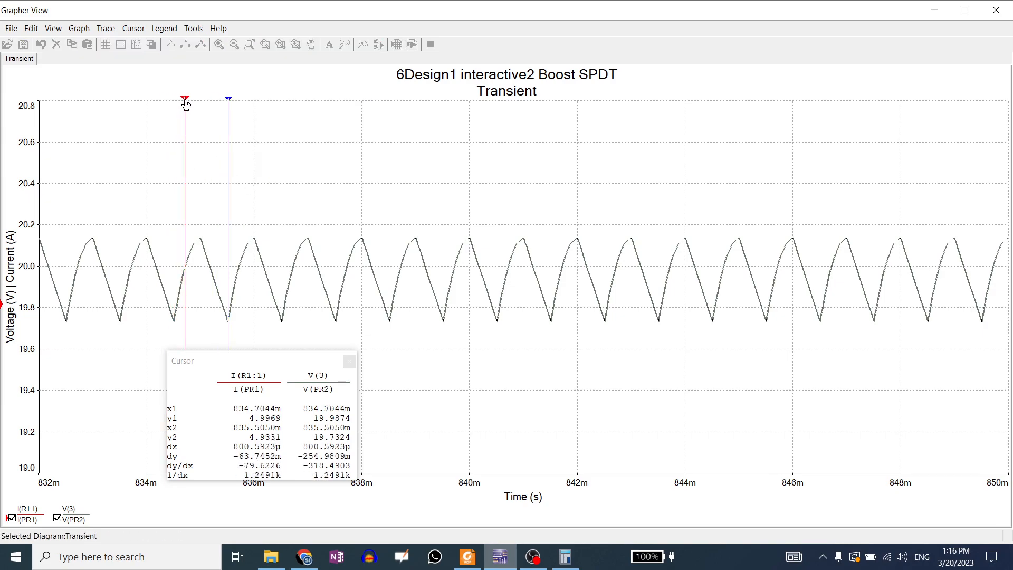
{"action": "right_click", "coordinate": [186, 102]}
{"action": "left_click", "coordinate": [213, 158]}
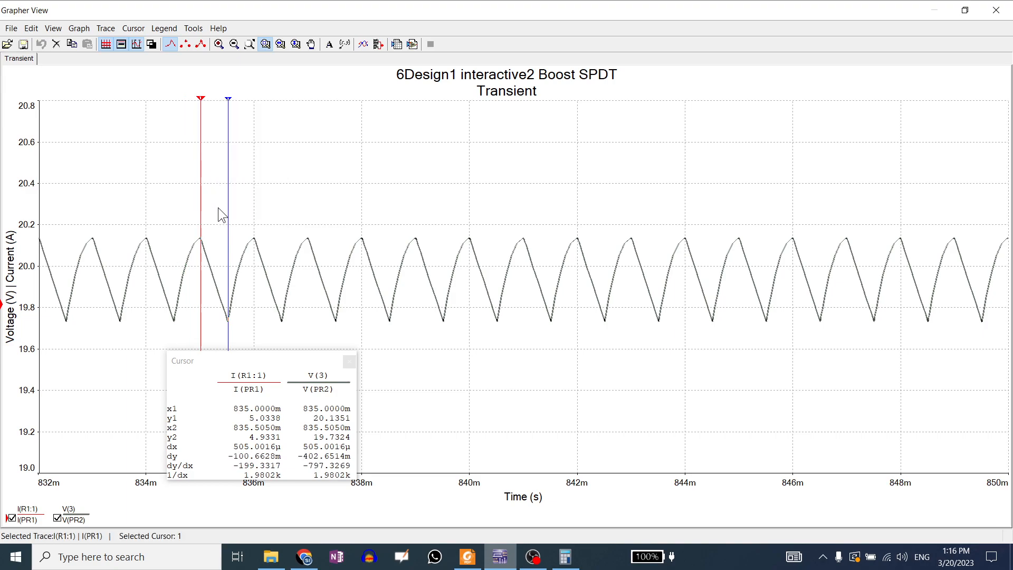
{"action": "left_click_drag", "start_coordinate": [211, 360], "coordinate": [429, 123]}
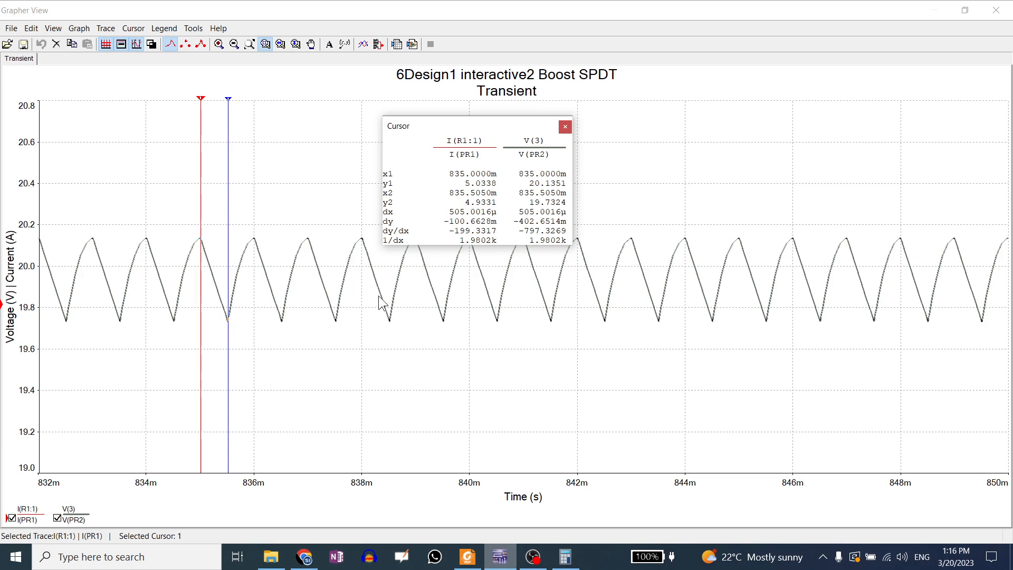
Step: Switch to Calculator and divide the peak-to-peak ripple 402.65 by 2
{"action": "left_click", "coordinate": [563, 557]}
{"action": "left_click", "coordinate": [911, 291]}
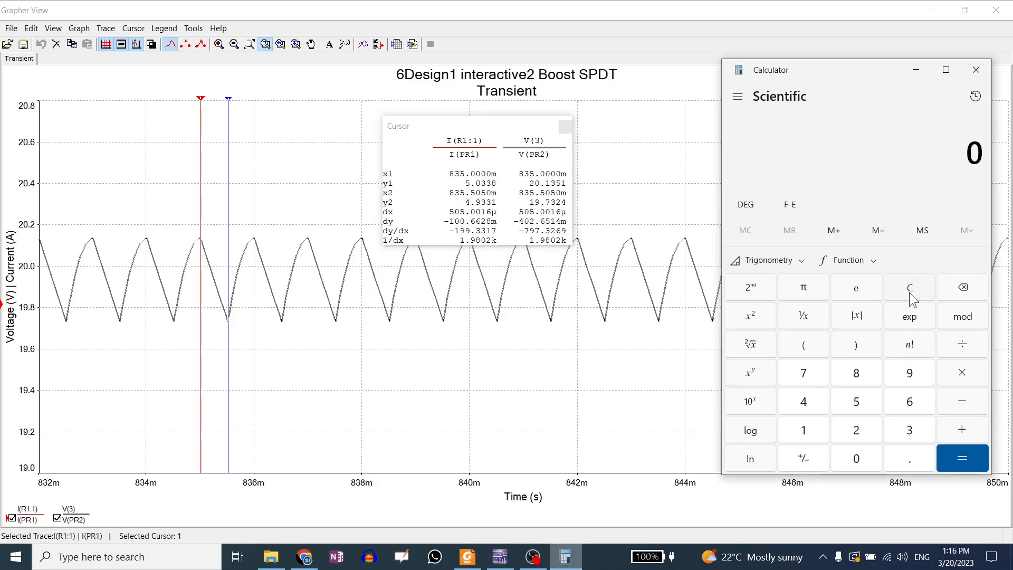
{"action": "type", "text": "402."}
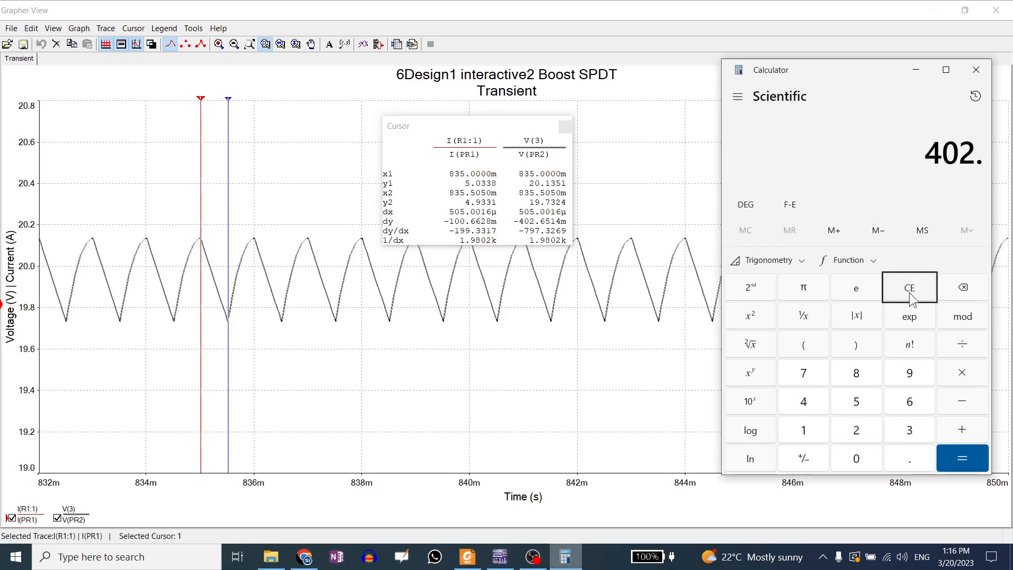
{"action": "type", "text": "65/2"}
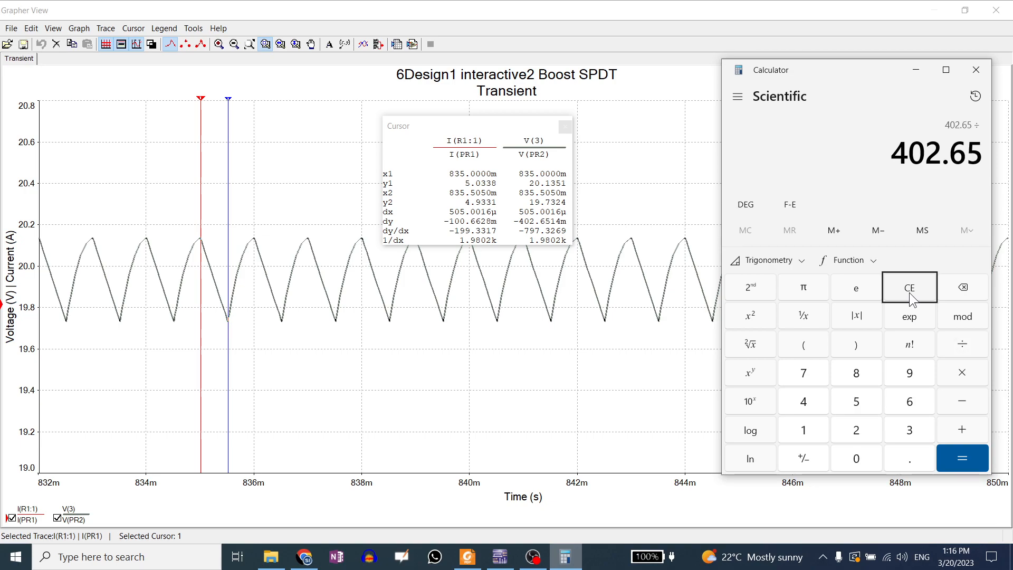
{"action": "key", "text": "Return"}
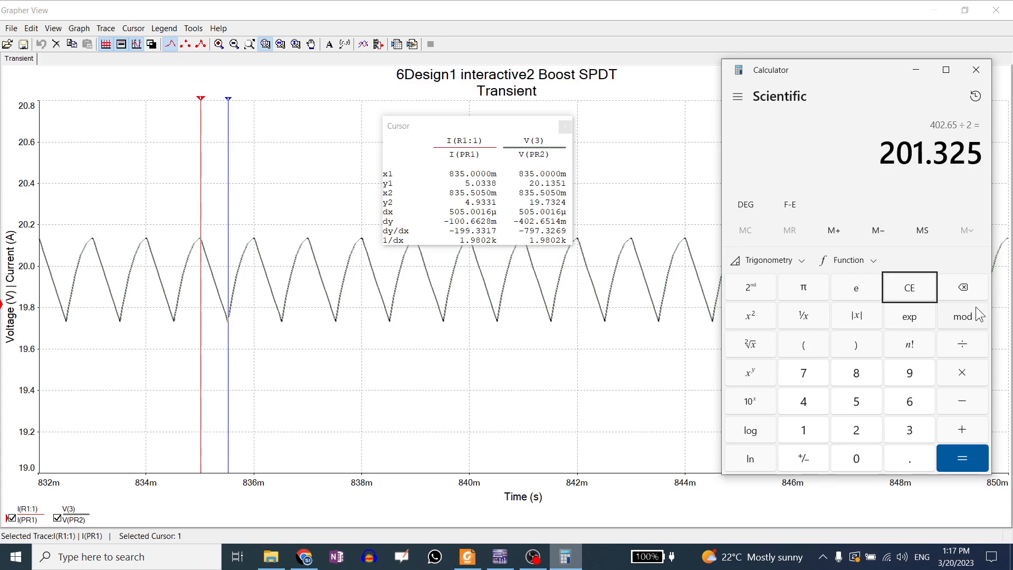
{"action": "left_click", "coordinate": [468, 557]}
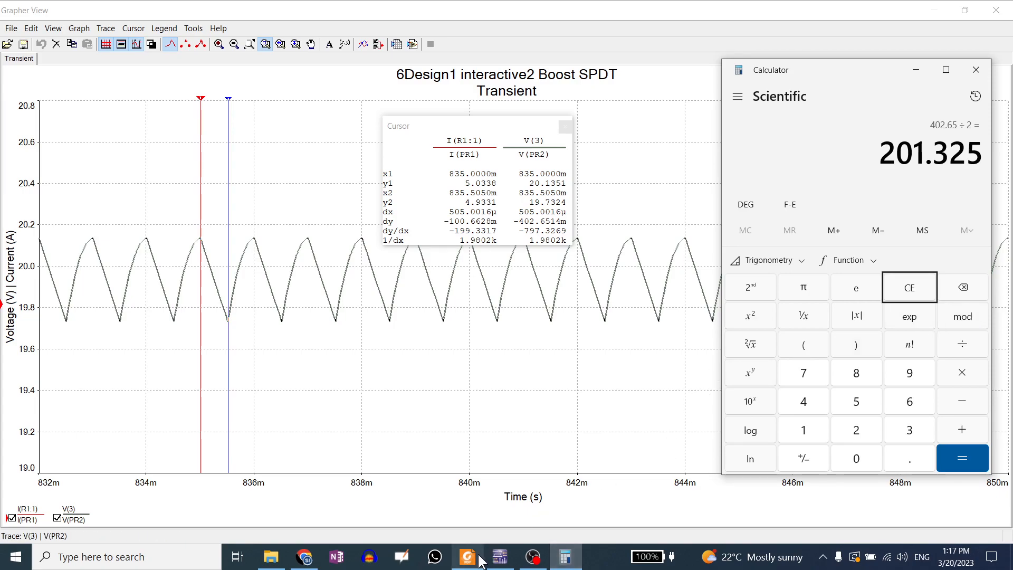
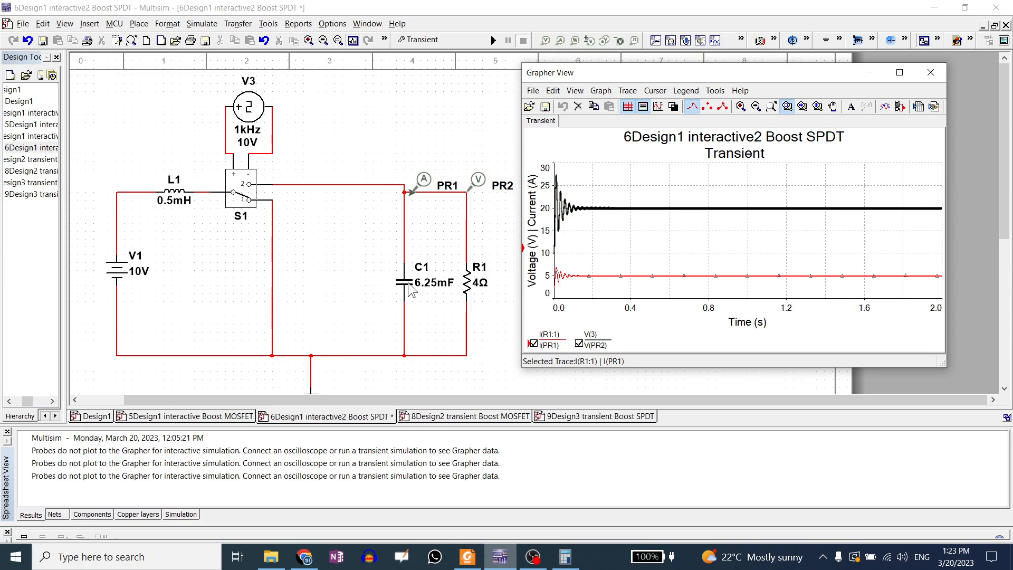
Step: Set capacitor C1 to 6.25 µF and run the transient simulation
{"action": "double_click", "coordinate": [409, 288]}
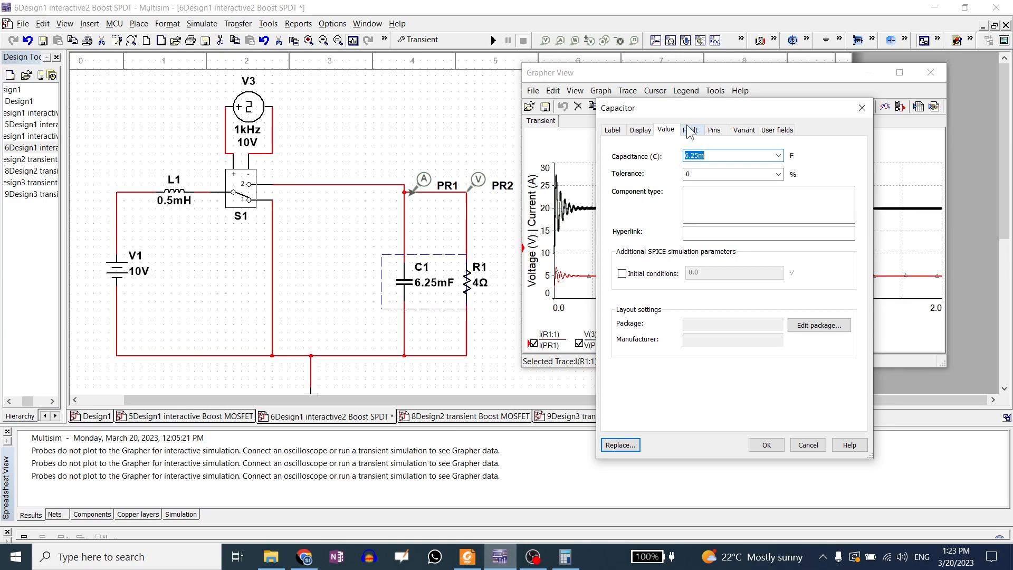
{"action": "left_click", "coordinate": [862, 107]}
{"action": "left_click_drag", "start_coordinate": [687, 68], "coordinate": [699, 68]}
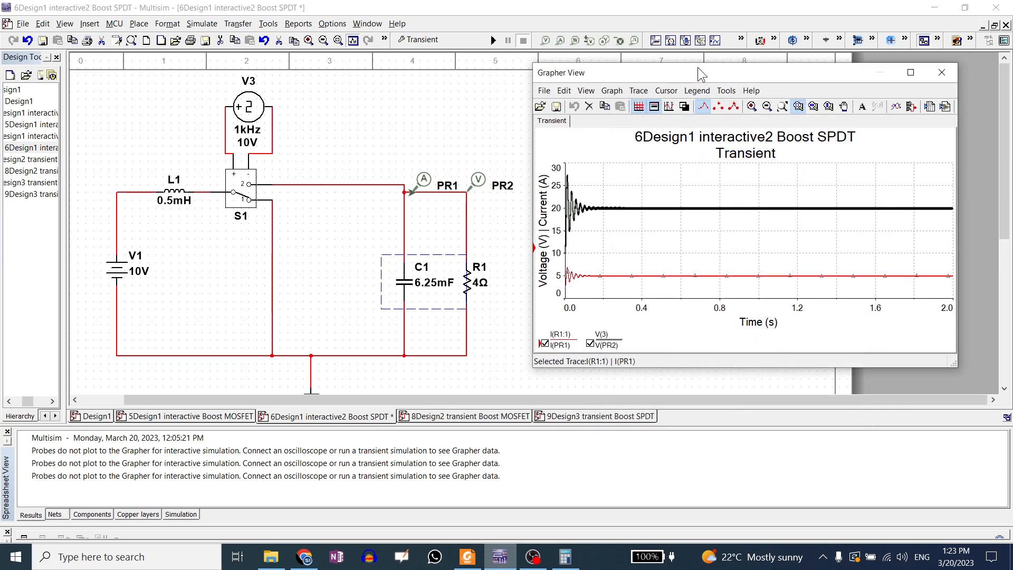
{"action": "double_click", "coordinate": [408, 285]}
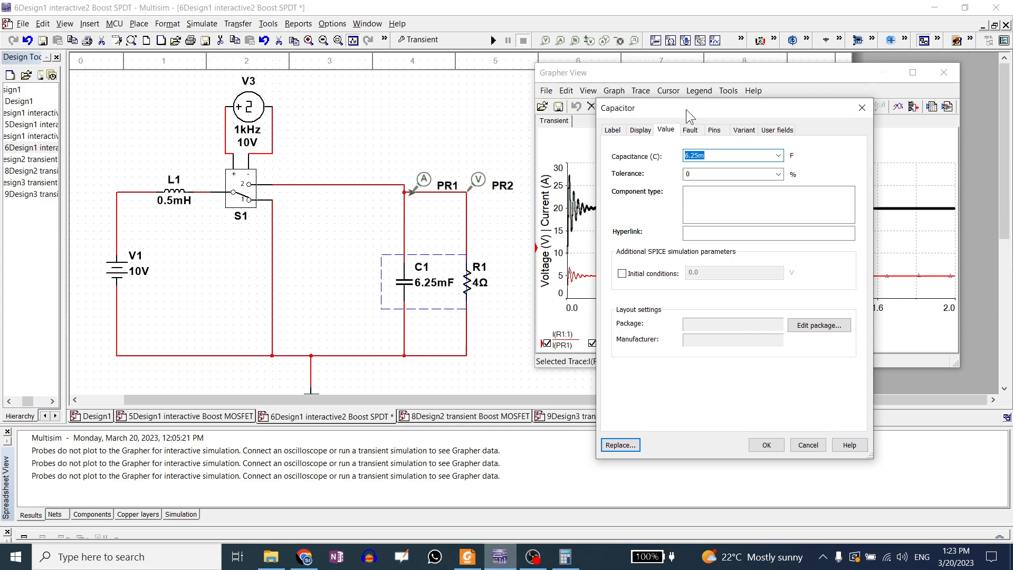
{"action": "left_click_drag", "start_coordinate": [686, 109], "coordinate": [136, 110]}
{"action": "left_click_drag", "start_coordinate": [157, 157], "coordinate": [149, 158]}
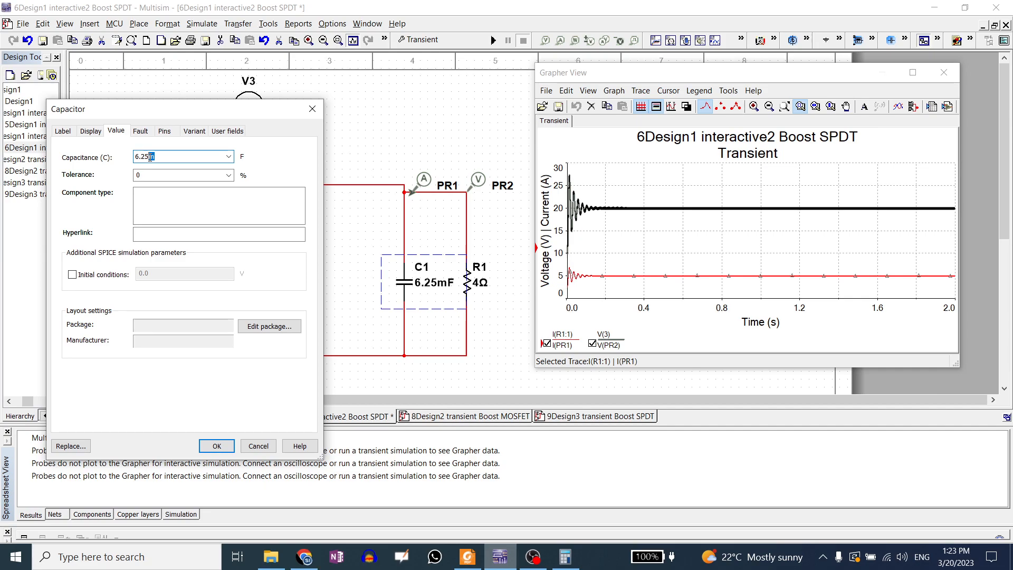
{"action": "type", "text": "u"}
{"action": "left_click", "coordinate": [214, 446]}
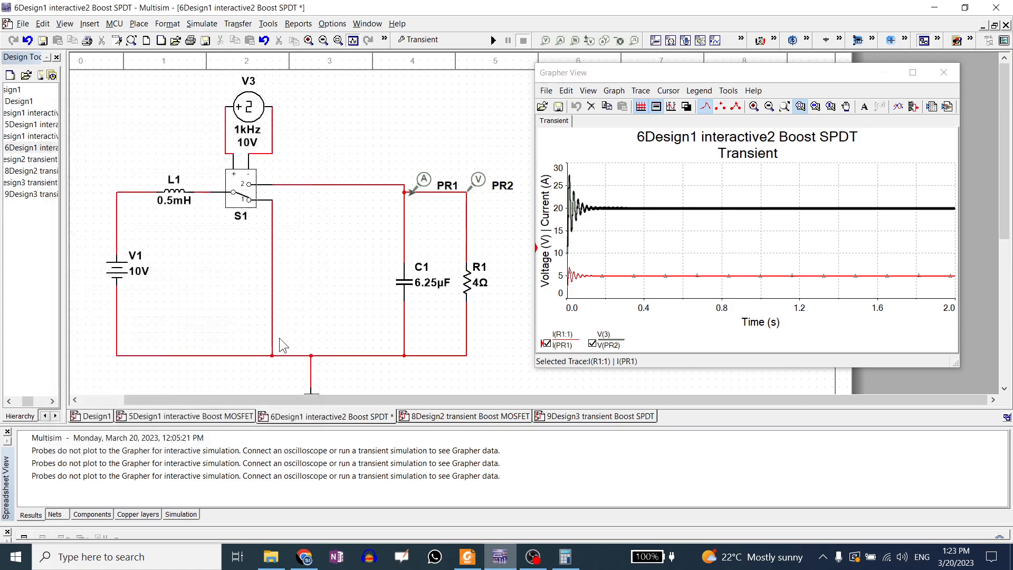
{"action": "left_click", "coordinate": [495, 39]}
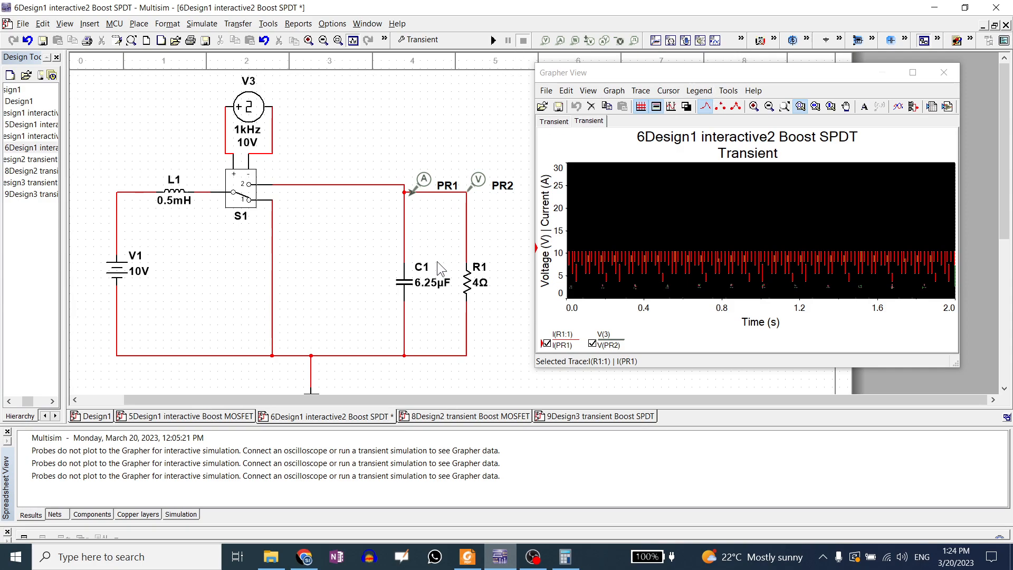
Step: Restore capacitor C1 to 6.25 mF and rerun the transient simulation
{"action": "double_click", "coordinate": [401, 284]}
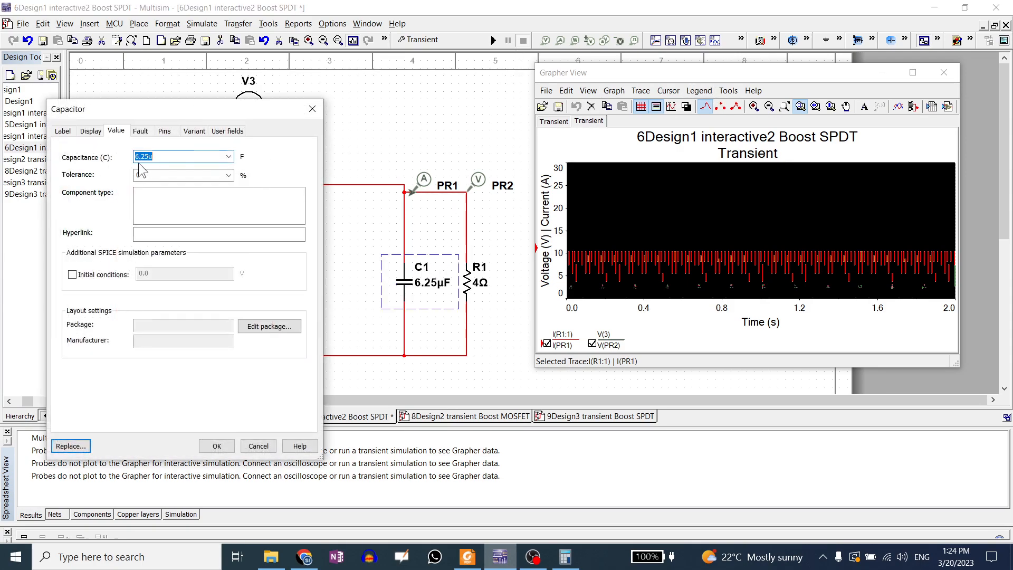
{"action": "left_click", "coordinate": [167, 160]}
{"action": "key", "text": "BackSpace"}
{"action": "type", "text": "m"}
{"action": "key", "text": "Return"}
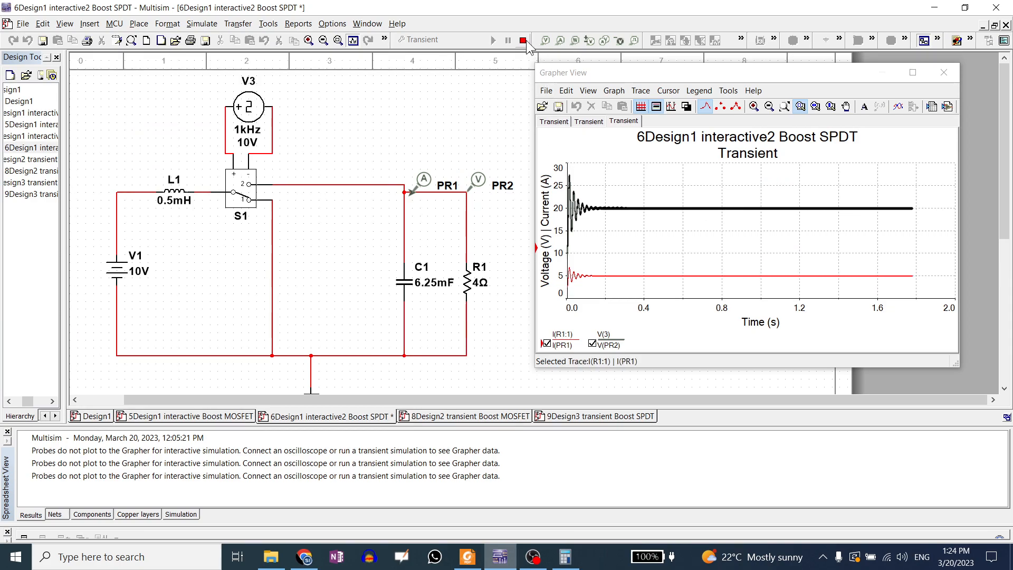
Step: Raise capacitor C1 to 625 mF and run the transient simulation to see the effect of a larger capacitance
{"action": "double_click", "coordinate": [406, 288]}
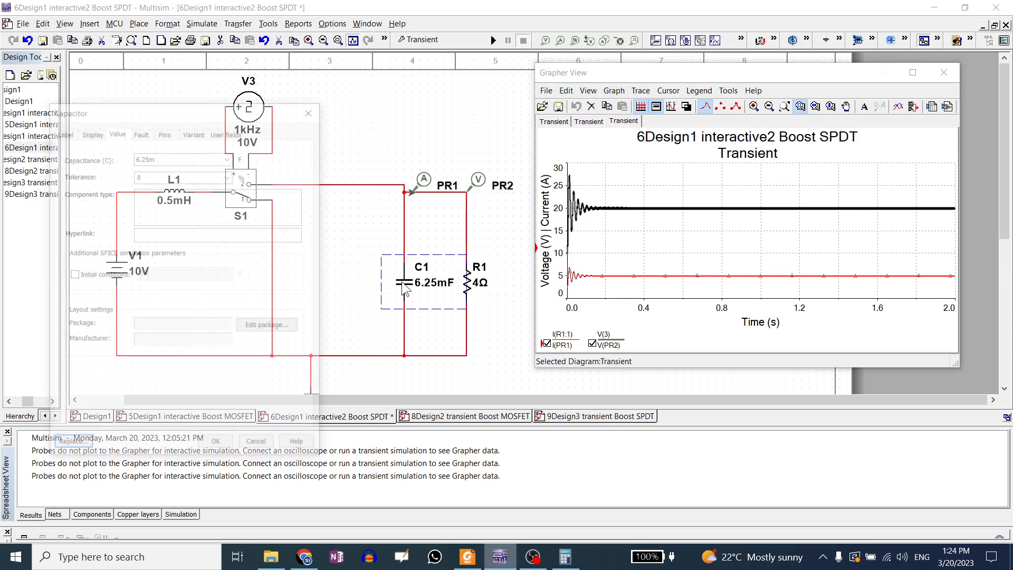
{"action": "left_click", "coordinate": [149, 156]}
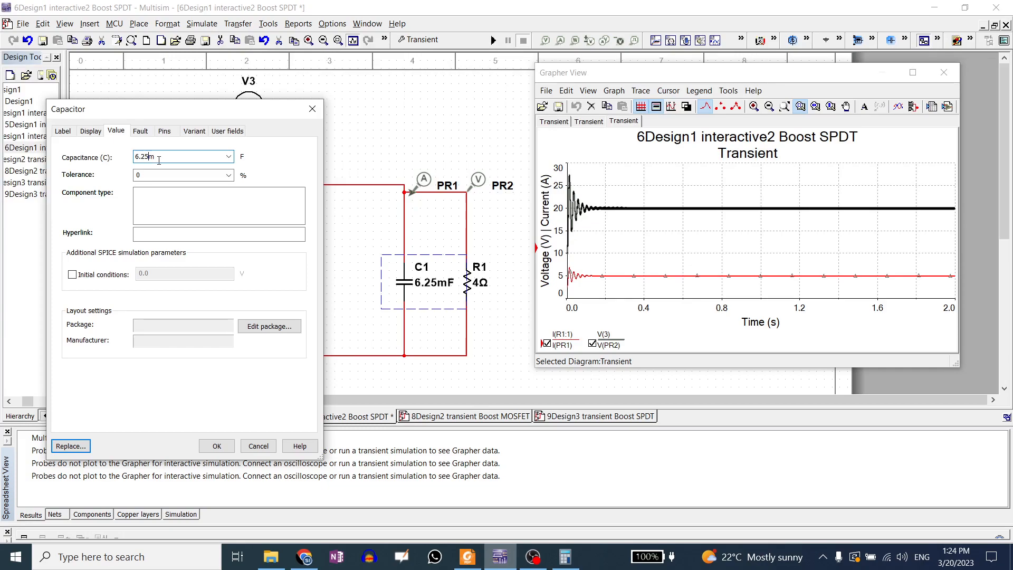
{"action": "key", "text": "BackSpace"}
{"action": "type", "text": "n"}
{"action": "key", "text": "BackSpace"}
{"action": "type", "text": "m"}
{"action": "key", "text": "BackSpace"}
{"action": "left_click", "coordinate": [217, 446]}
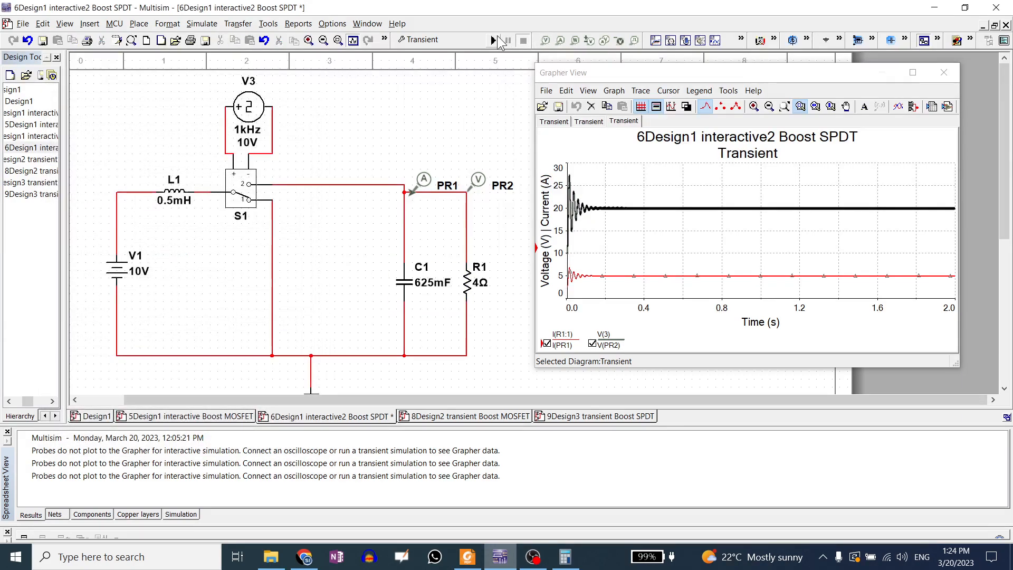
{"action": "left_click", "coordinate": [497, 38]}
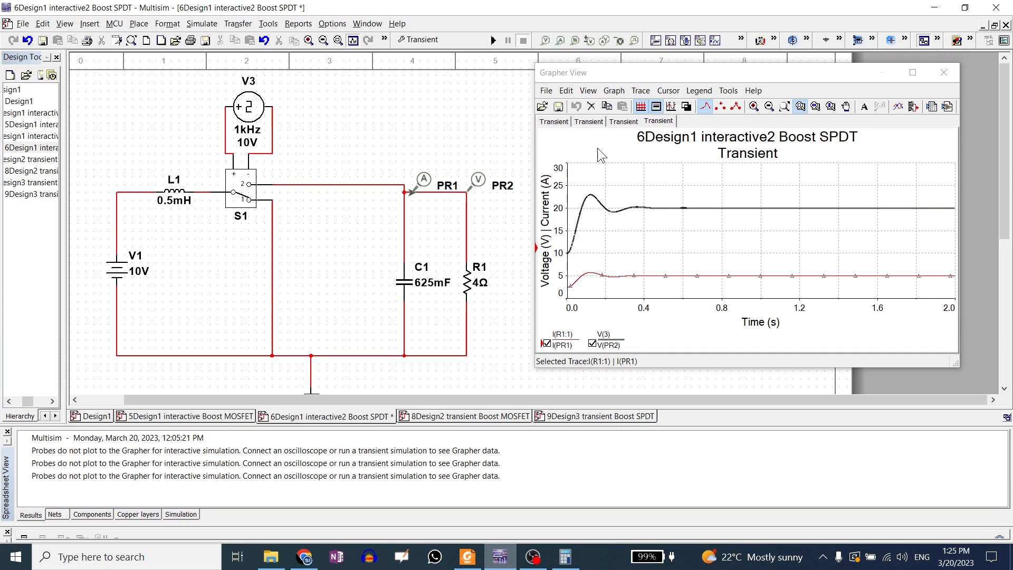
Step: Set capacitor C1 back to 6.25 mF and run the transient simulation again
{"action": "left_click", "coordinate": [404, 285]}
{"action": "double_click", "coordinate": [404, 285]}
{"action": "left_click", "coordinate": [150, 156]}
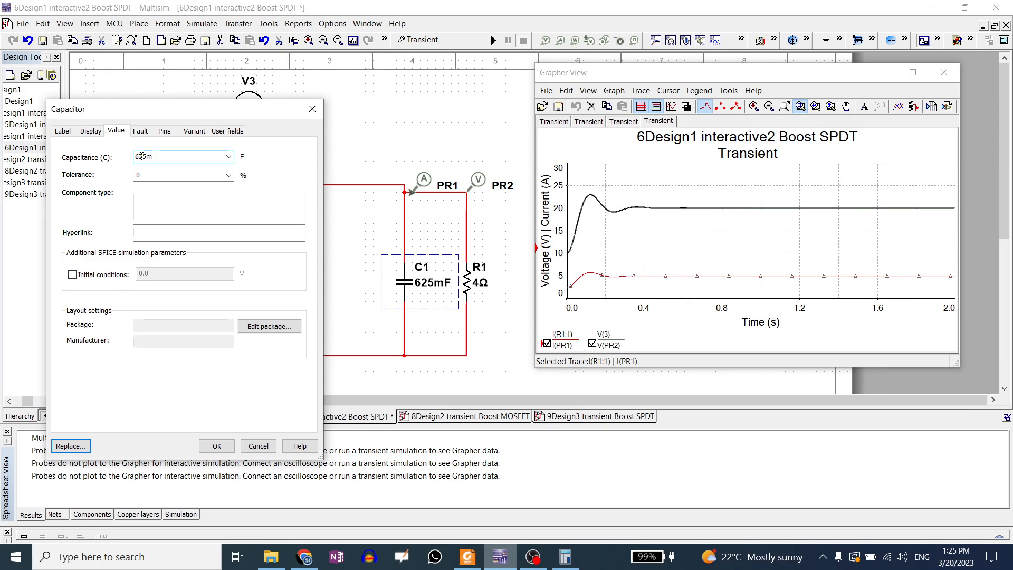
{"action": "double_click", "coordinate": [144, 158]}
{"action": "type", "text": "6.25m"}
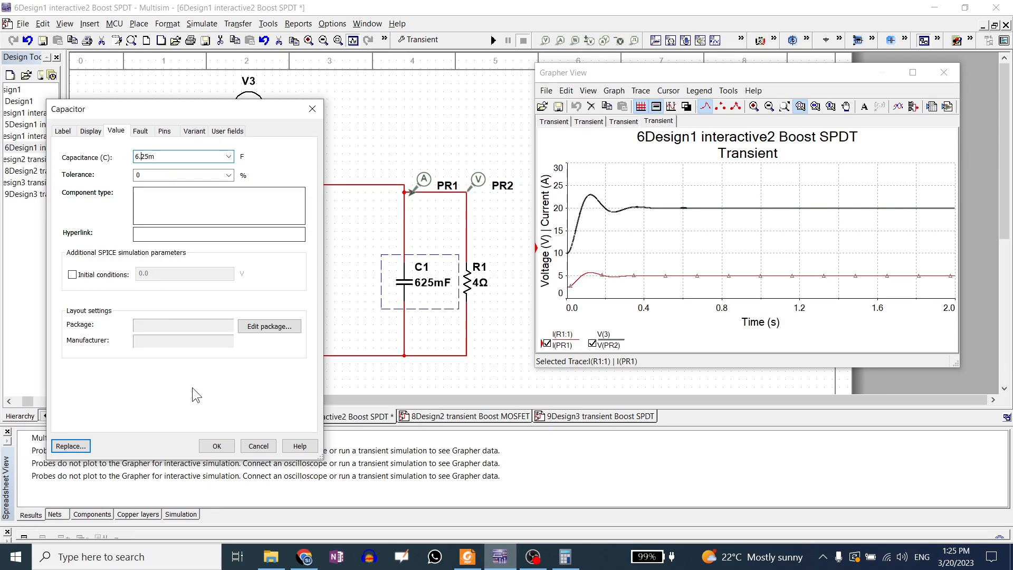
{"action": "left_click", "coordinate": [217, 446]}
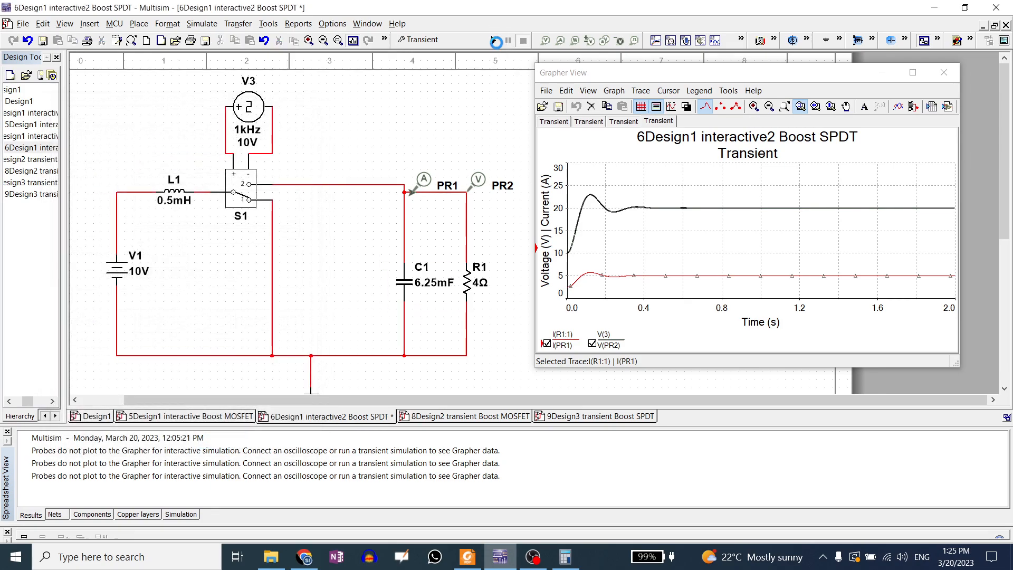
{"action": "left_click", "coordinate": [497, 42]}
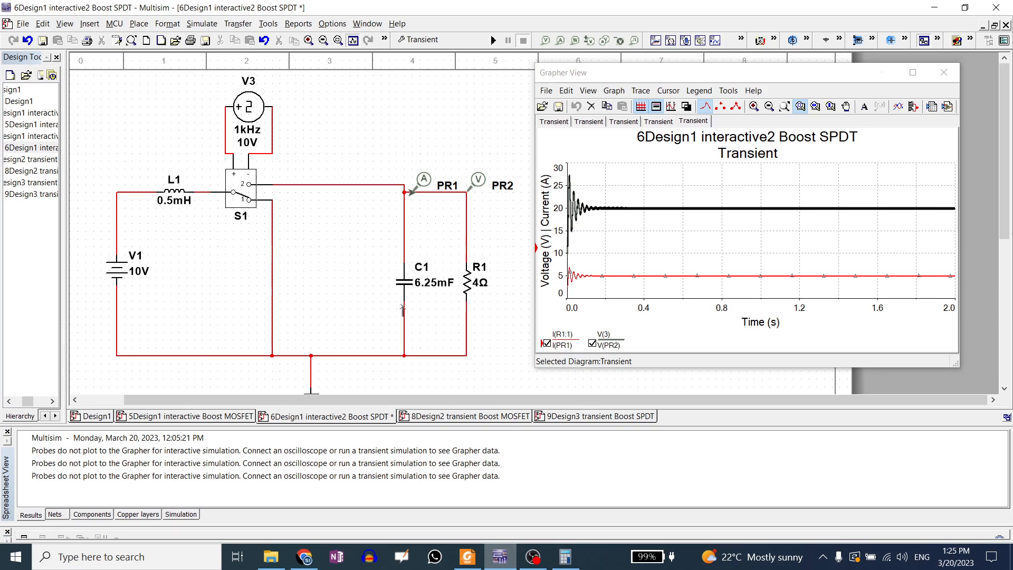
Step: Set inductor L1 to 0.5 µH and run the transient simulation
{"action": "double_click", "coordinate": [179, 196]}
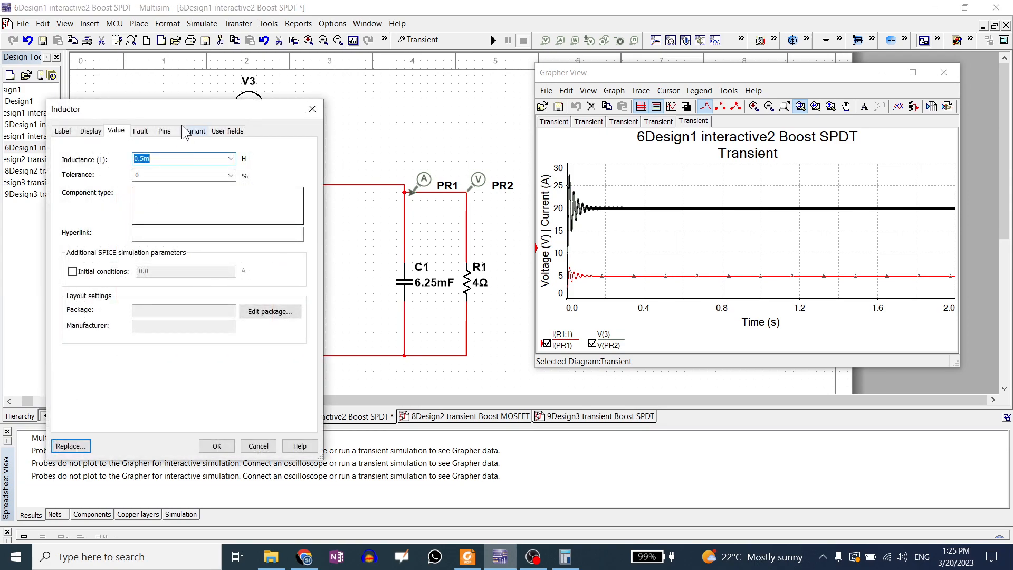
{"action": "left_click_drag", "start_coordinate": [189, 104], "coordinate": [331, 86]}
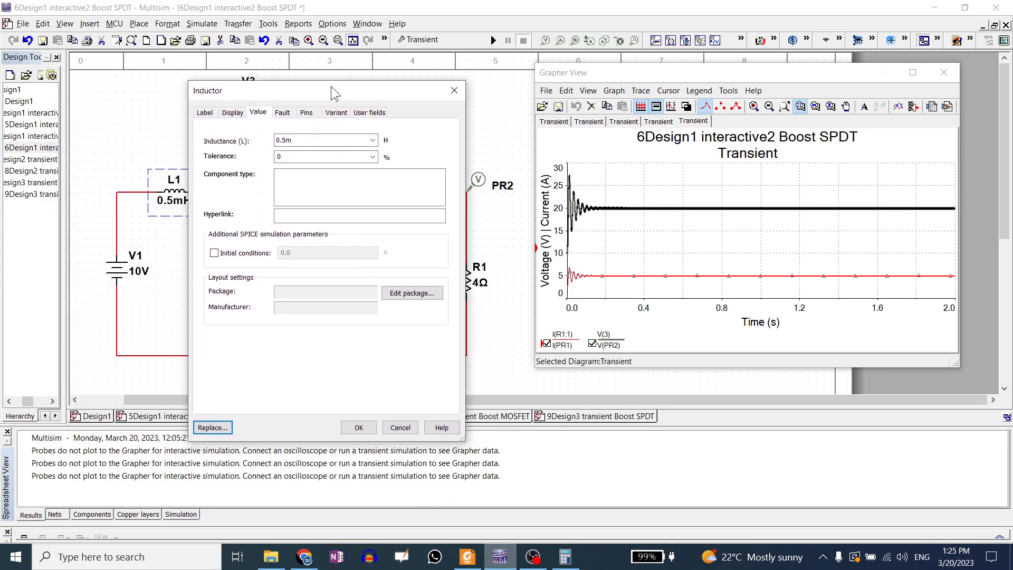
{"action": "left_click", "coordinate": [284, 140]}
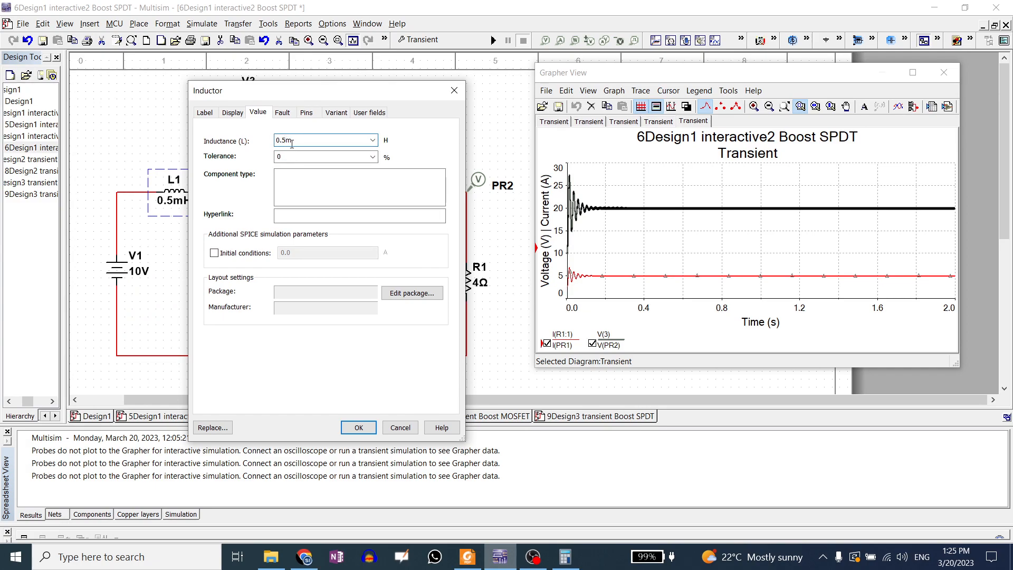
{"action": "left_click_drag", "start_coordinate": [292, 142], "coordinate": [287, 140]}
{"action": "type", "text": "u"}
{"action": "left_click", "coordinate": [359, 428]}
{"action": "left_click", "coordinate": [493, 41]}
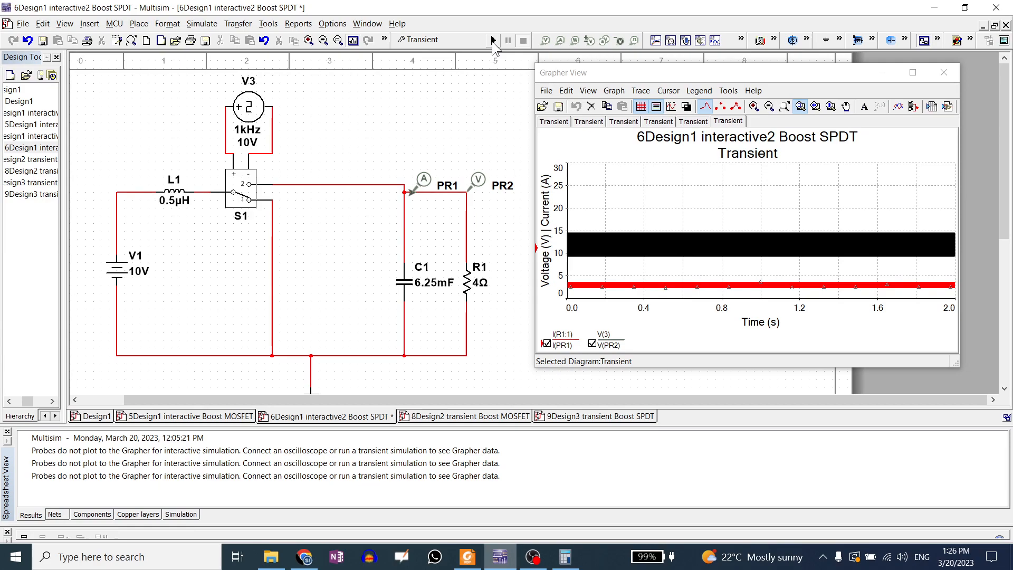
Step: Set inductor L1 to 50 mH and run the transient simulation
{"action": "double_click", "coordinate": [174, 191]}
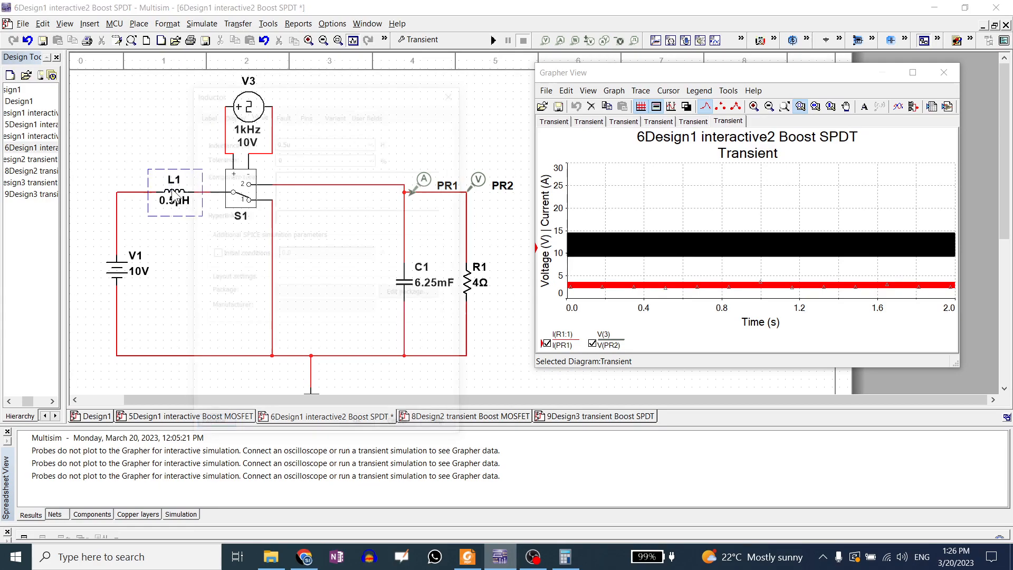
{"action": "left_click", "coordinate": [286, 141]}
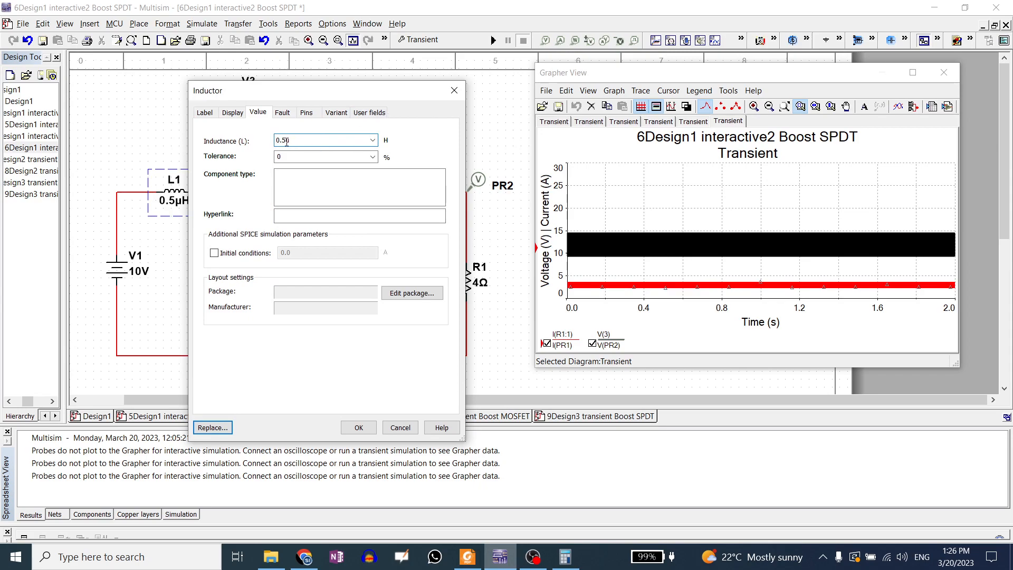
{"action": "key", "text": "BackSpace"}
{"action": "type", "text": "m"}
{"action": "left_click_drag", "start_coordinate": [286, 140], "coordinate": [274, 147]}
{"action": "type", "text": "50"}
{"action": "left_click", "coordinate": [359, 427]}
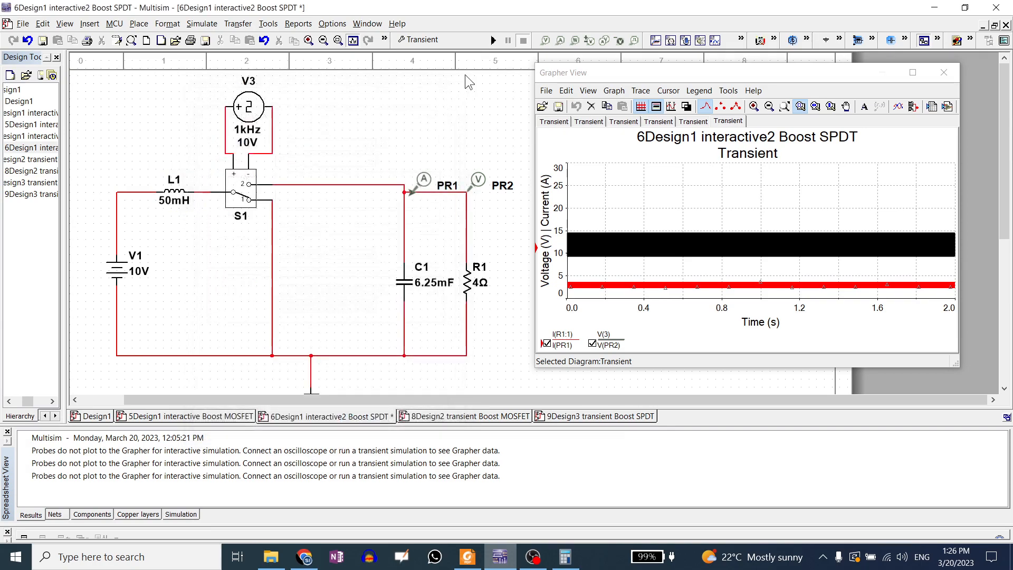
{"action": "left_click", "coordinate": [494, 40]}
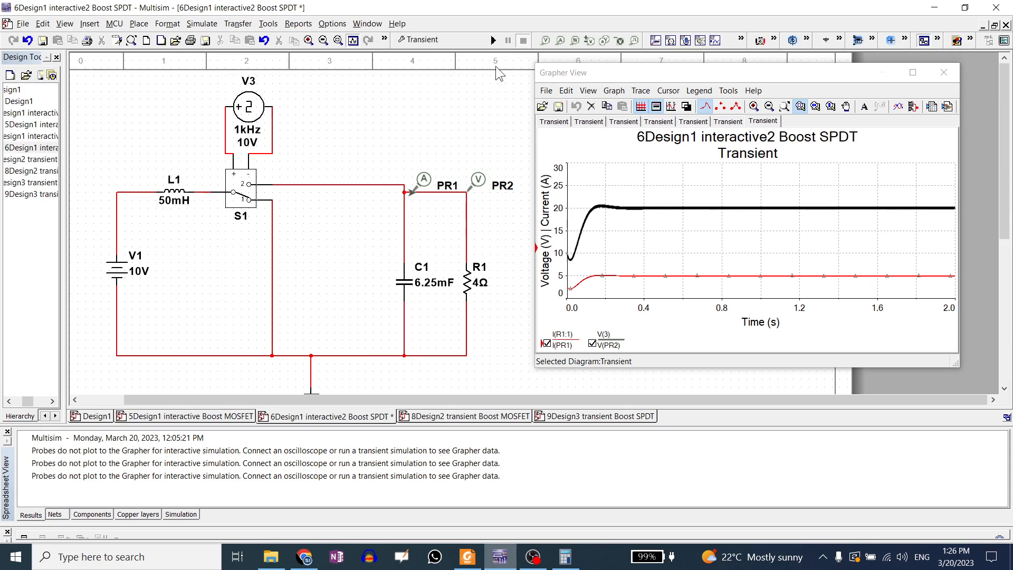
Step: Examine the output voltage ripple near 20 V, about 902 to 904 ms, and restore the full graph
{"action": "left_click", "coordinate": [690, 277]}
{"action": "left_click_drag", "start_coordinate": [738, 207], "coordinate": [764, 231]}
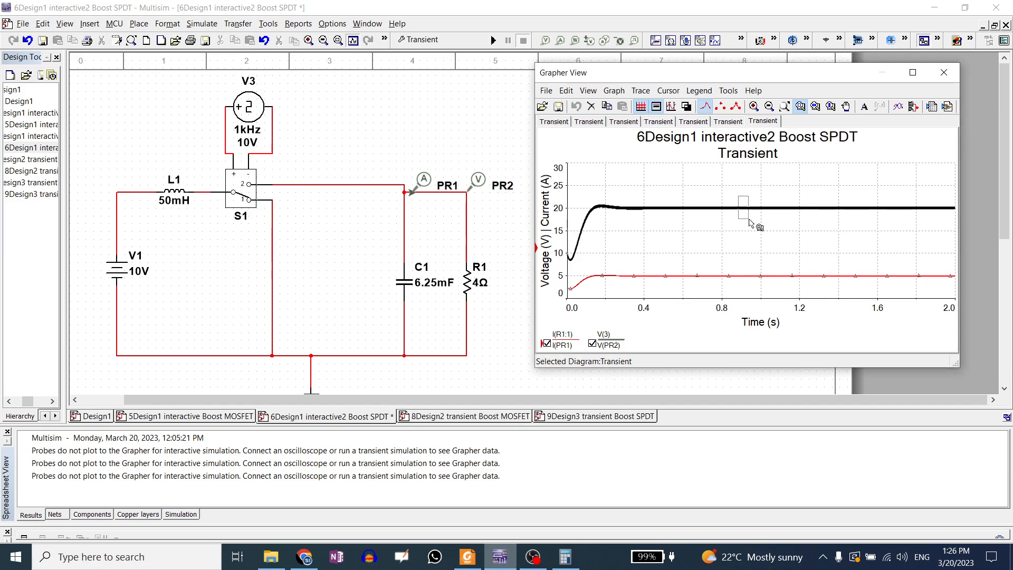
{"action": "left_click_drag", "start_coordinate": [727, 255], "coordinate": [726, 254]}
{"action": "left_click", "coordinate": [726, 255]}
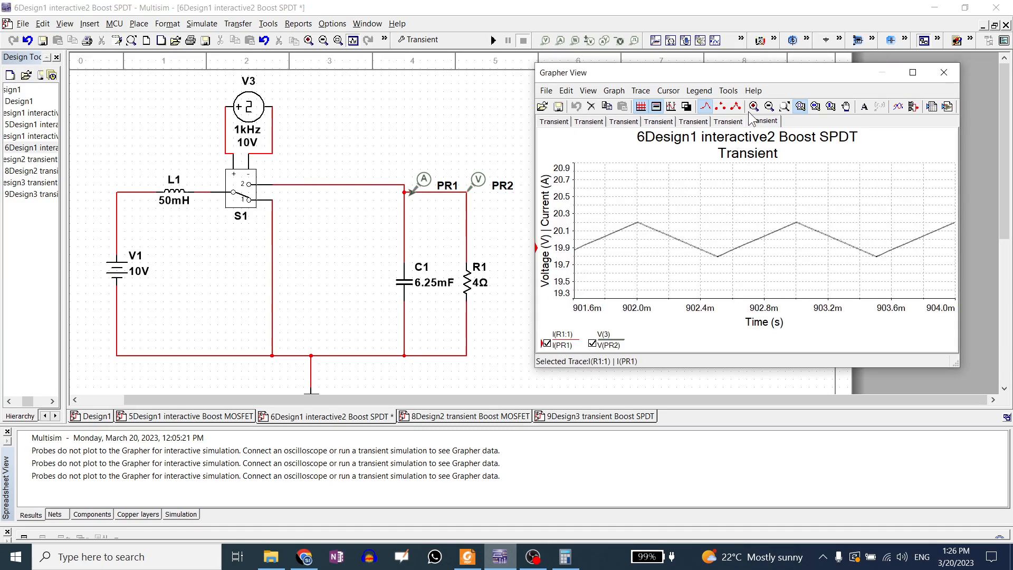
{"action": "left_click", "coordinate": [782, 108]}
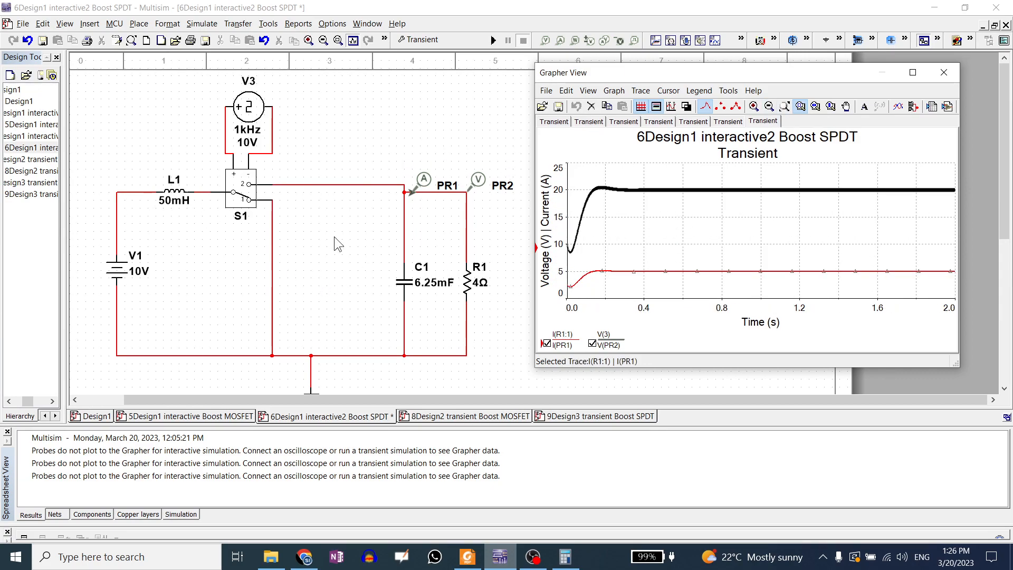
Step: Restore inductor L1 to 0.5 mH and rerun the transient simulation
{"action": "double_click", "coordinate": [188, 192]}
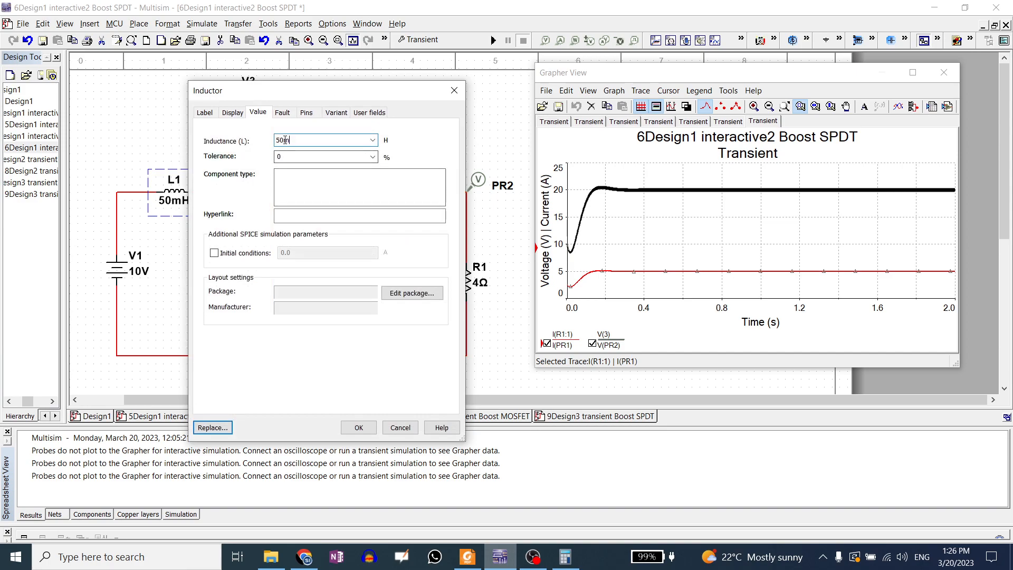
{"action": "left_click_drag", "start_coordinate": [285, 140], "coordinate": [275, 141]}
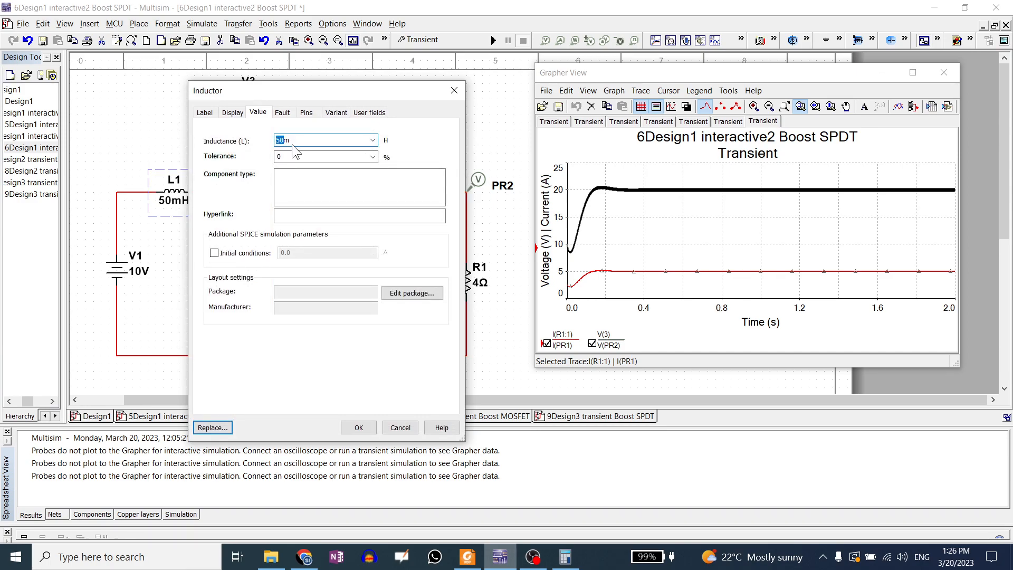
{"action": "type", "text": "0.5"}
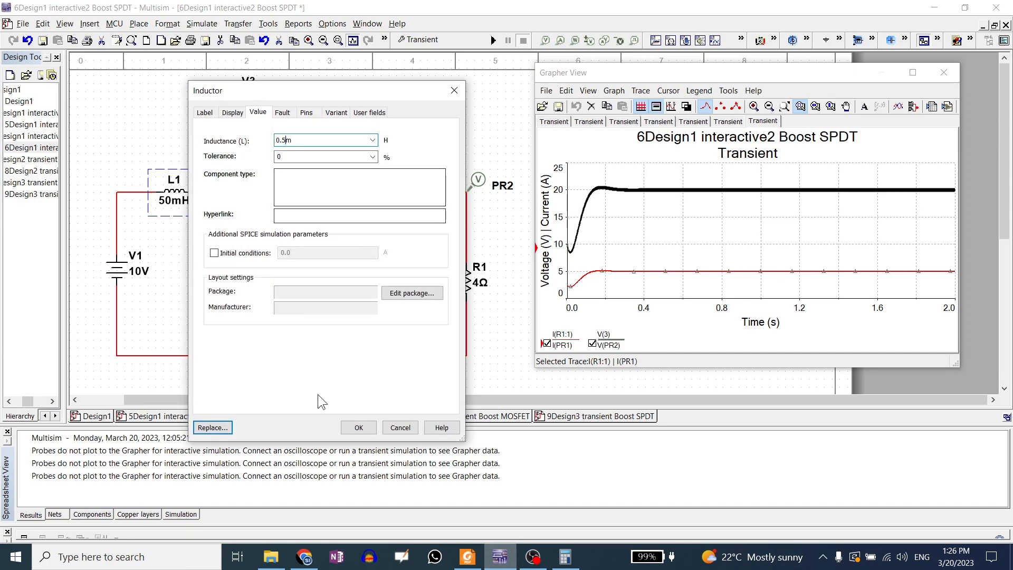
{"action": "left_click", "coordinate": [357, 428]}
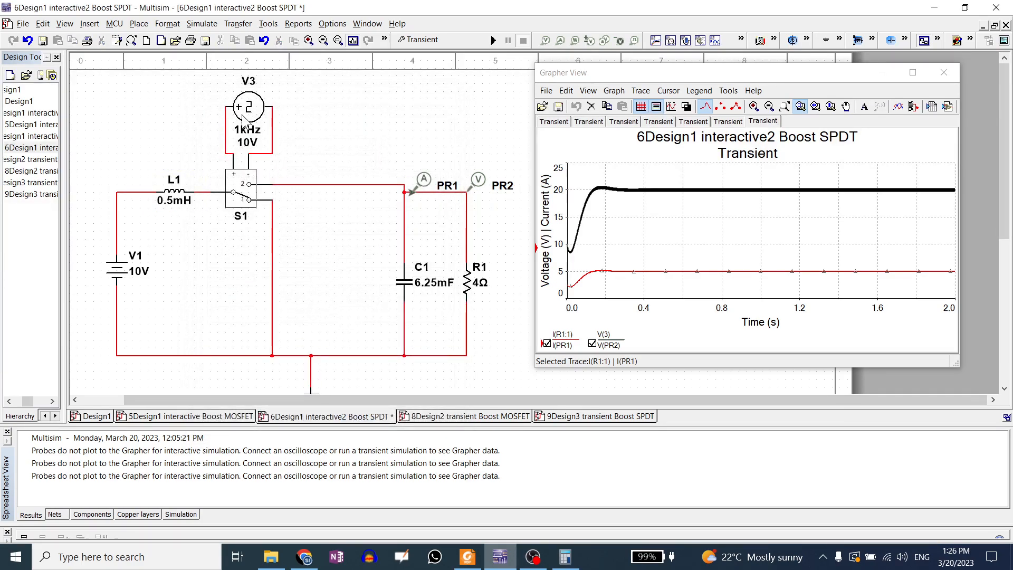
{"action": "double_click", "coordinate": [242, 117]}
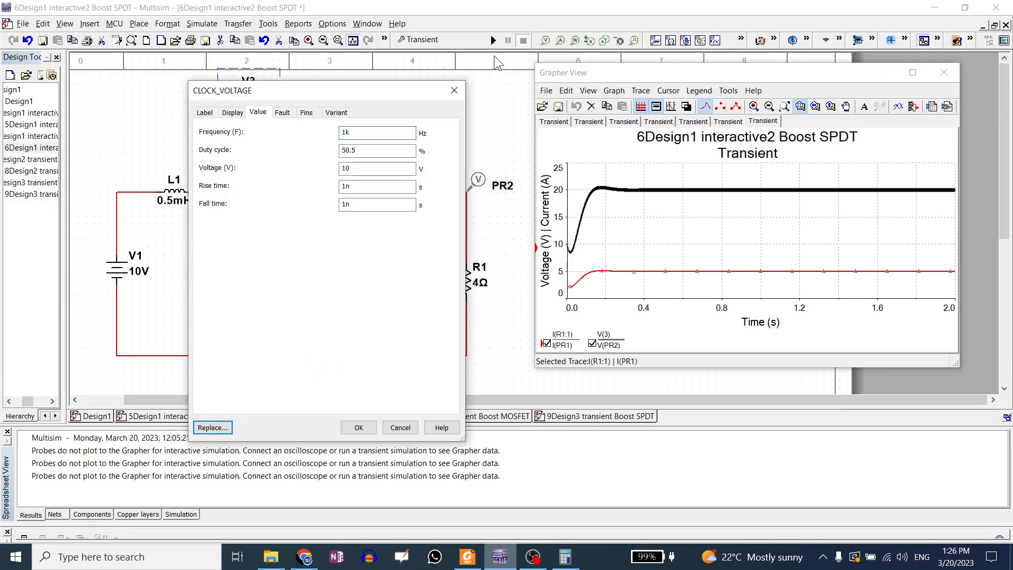
{"action": "left_click", "coordinate": [455, 91]}
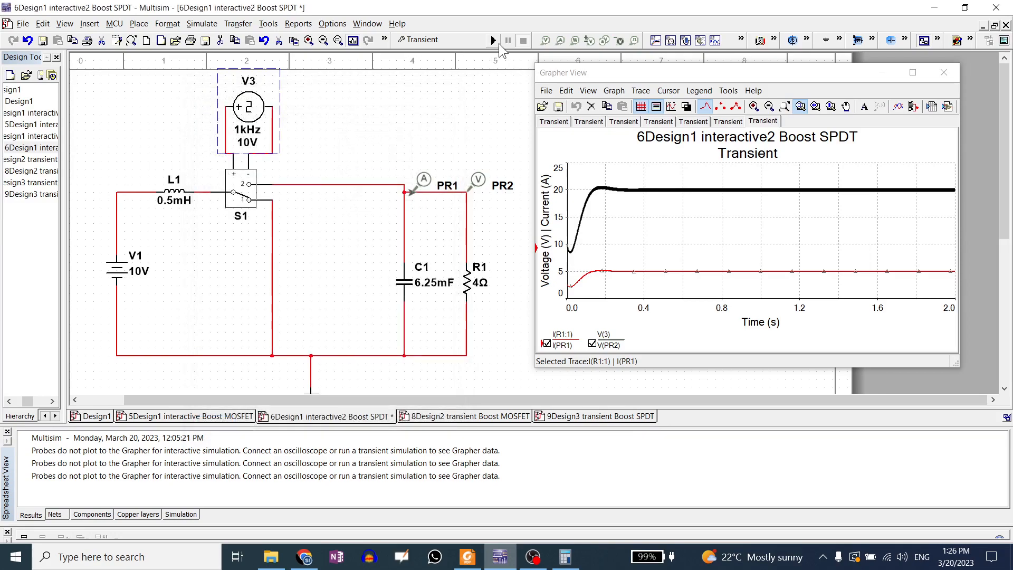
{"action": "left_click", "coordinate": [493, 40]}
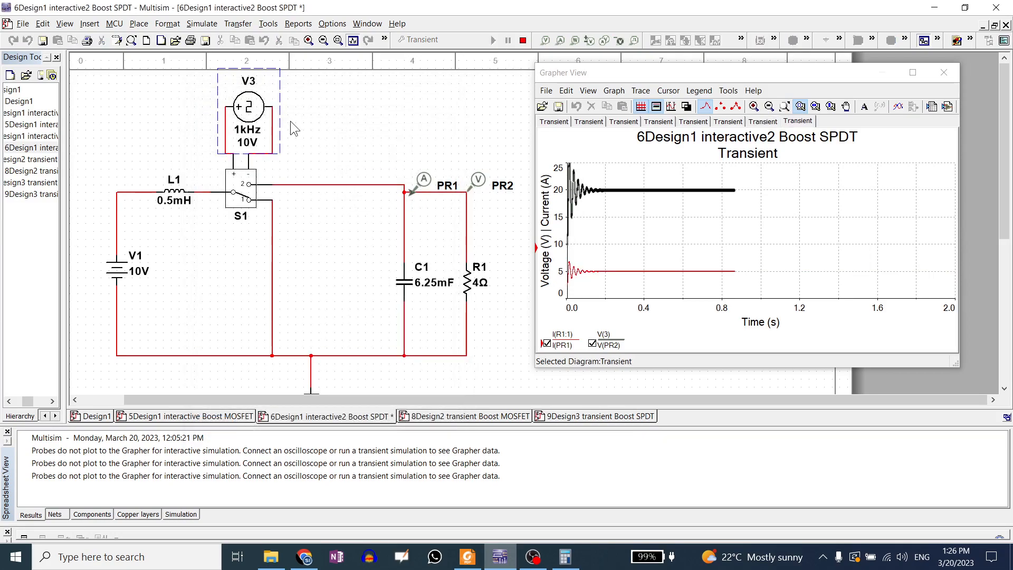
Step: Try the transient simulation with clock source V3's frequency set to 100 kHz, stopping the run early
{"action": "double_click", "coordinate": [244, 109]}
{"action": "left_click_drag", "start_coordinate": [322, 90], "coordinate": [252, 94]}
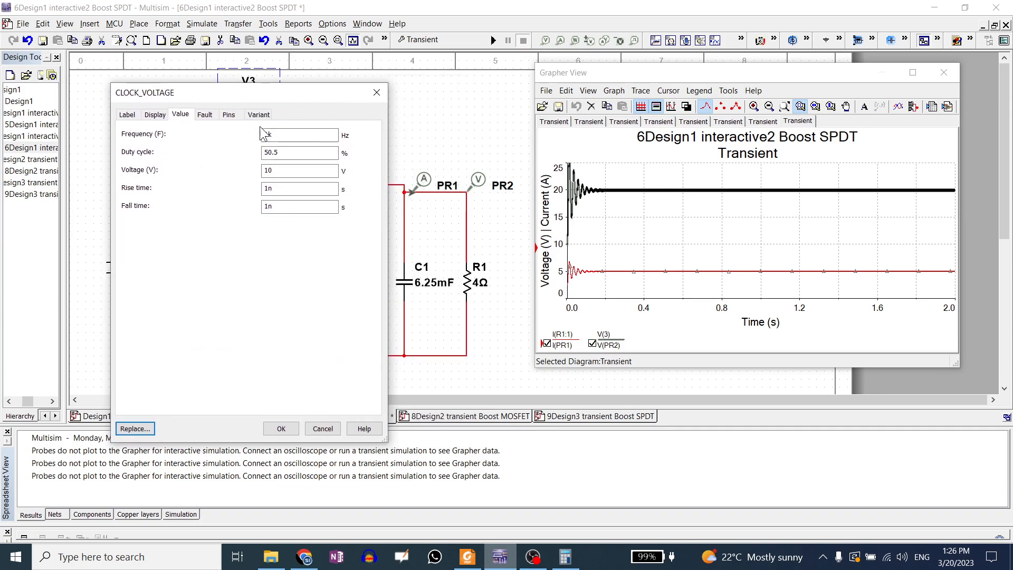
{"action": "left_click", "coordinate": [269, 135]}
{"action": "key", "text": "BackSpace"}
{"action": "type", "text": "10"}
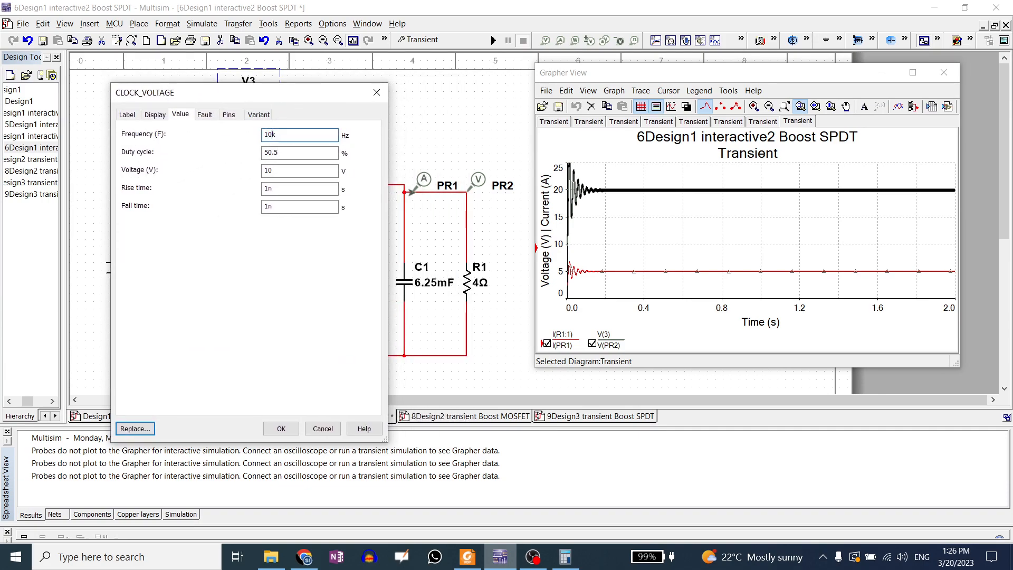
{"action": "type", "text": "0"}
{"action": "left_click", "coordinate": [279, 428]}
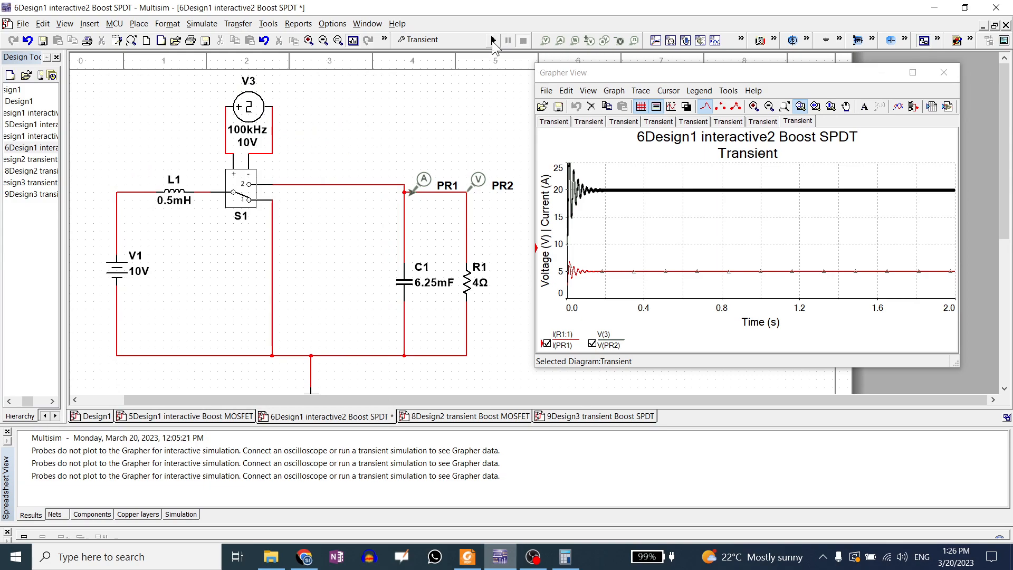
{"action": "left_click", "coordinate": [491, 39]}
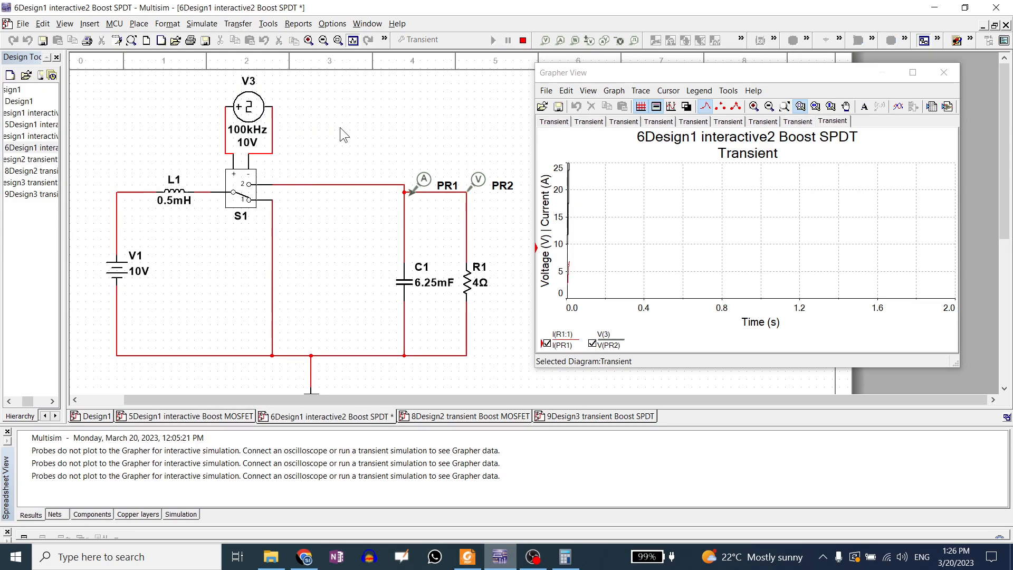
{"action": "left_click", "coordinate": [523, 41]}
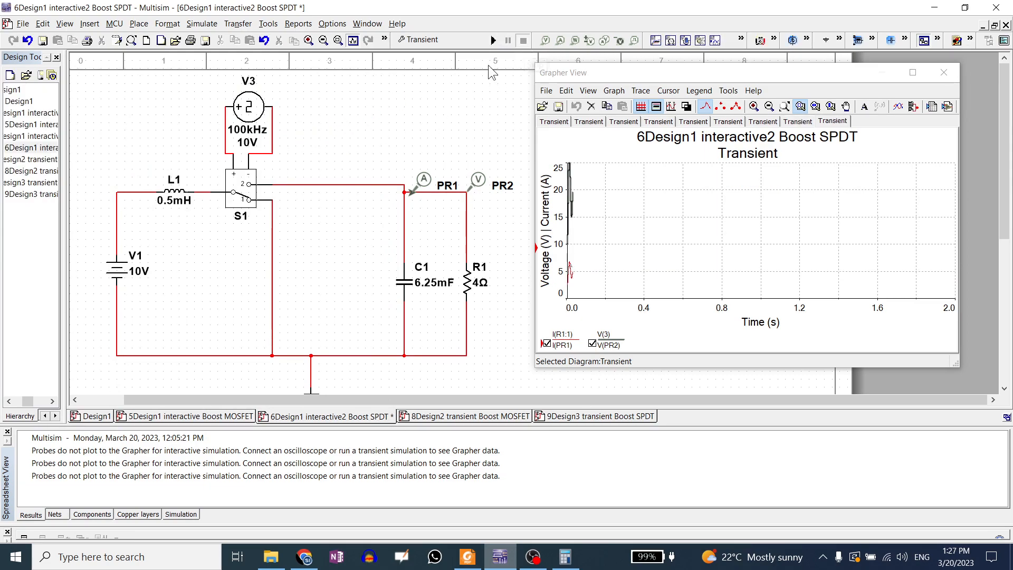
Step: Set clock source V3's frequency to 10 kHz, run the transient simulation and stop it near 2 s
{"action": "double_click", "coordinate": [252, 107]}
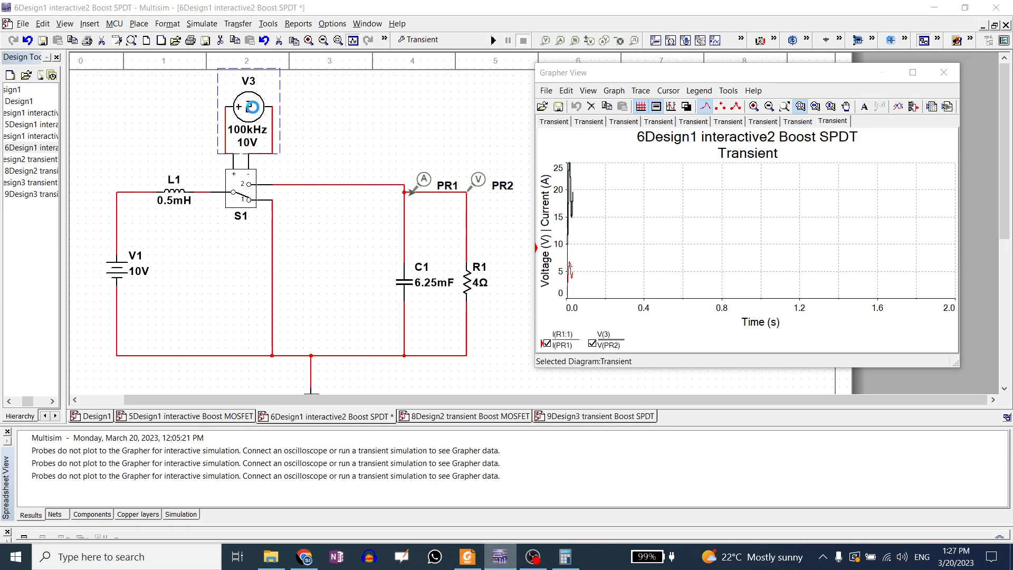
{"action": "type", "text": "10"}
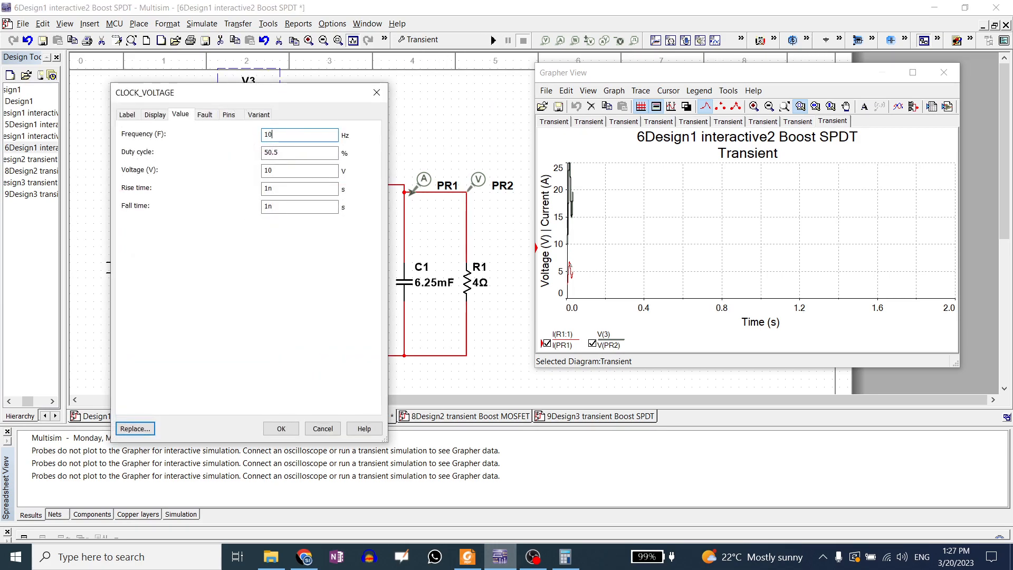
{"action": "type", "text": "k"}
{"action": "key", "text": "Return"}
{"action": "left_click", "coordinate": [493, 41]}
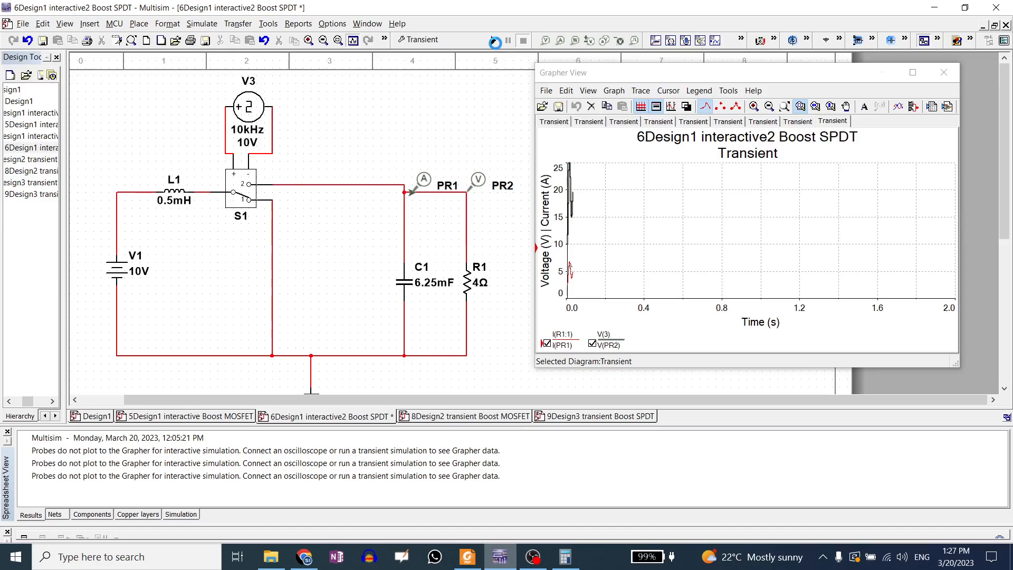
{"action": "left_click", "coordinate": [567, 172]}
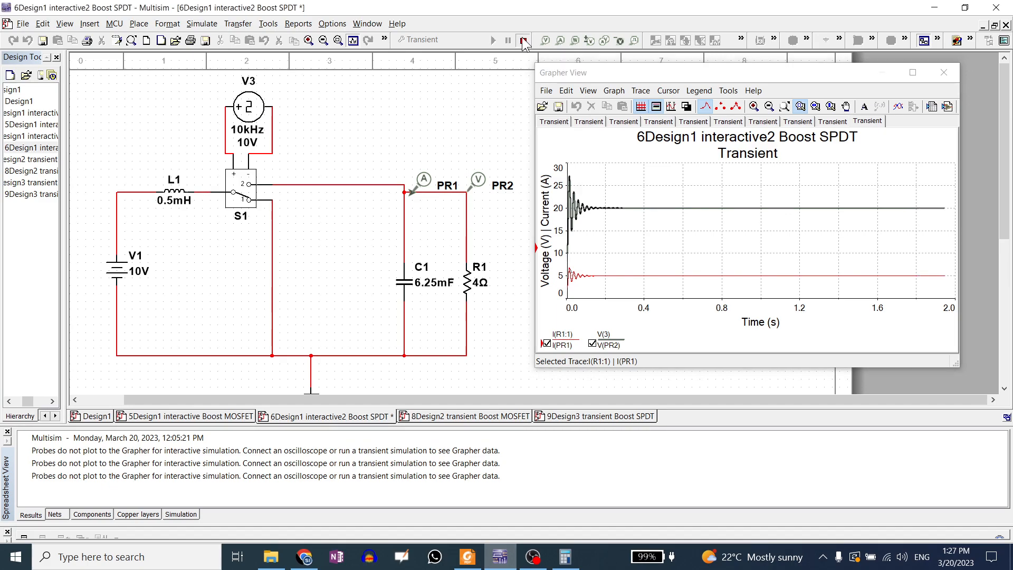
{"action": "left_click", "coordinate": [523, 41]}
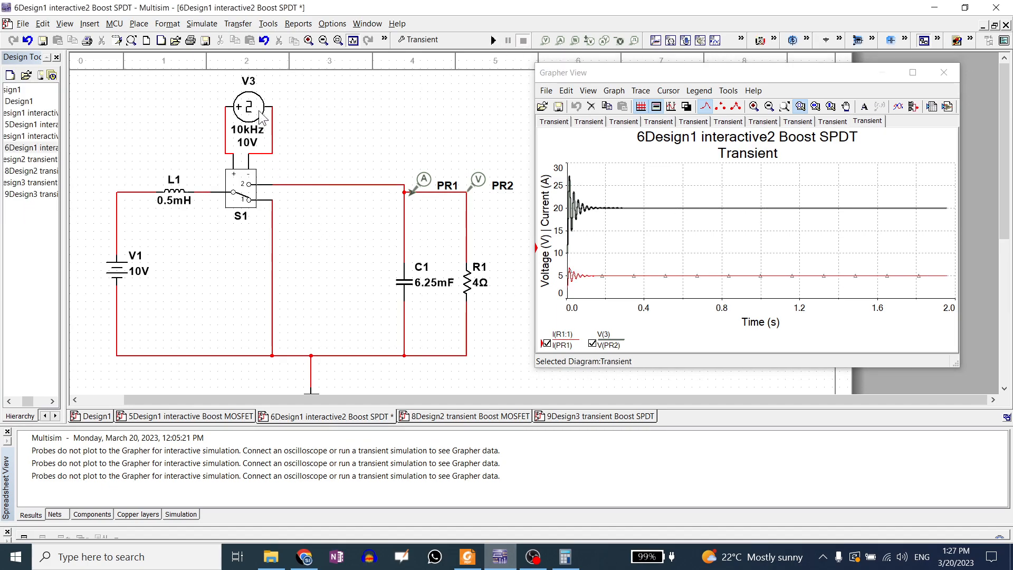
Step: Set clock source V3's frequency to 0.1 kHz and run the transient simulation
{"action": "double_click", "coordinate": [260, 115]}
{"action": "left_click", "coordinate": [273, 136]}
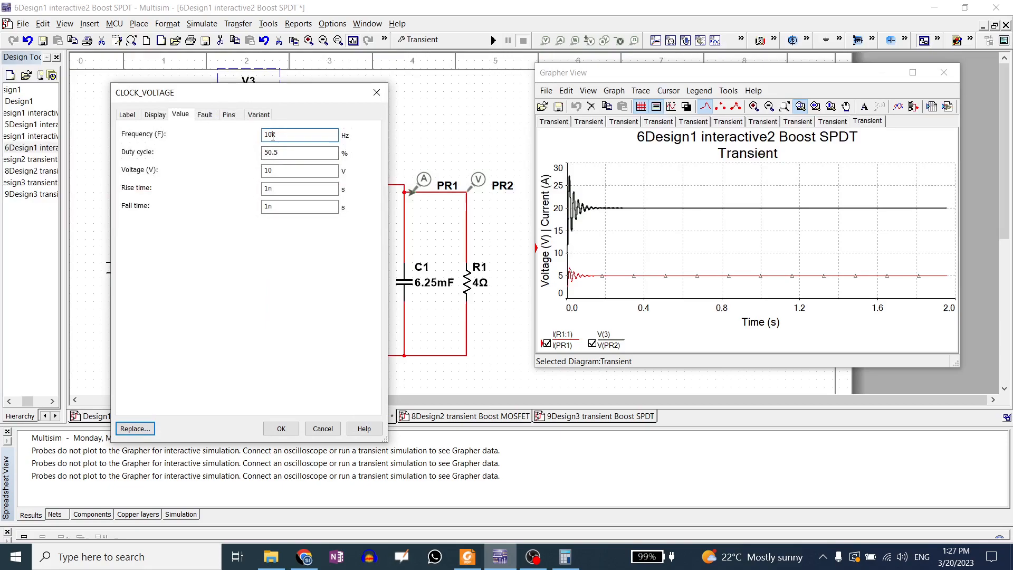
{"action": "key", "text": "BackSpace"}
{"action": "key", "text": "BackSpace"}
{"action": "type", "text": "0.1"}
{"action": "left_click", "coordinate": [281, 429]}
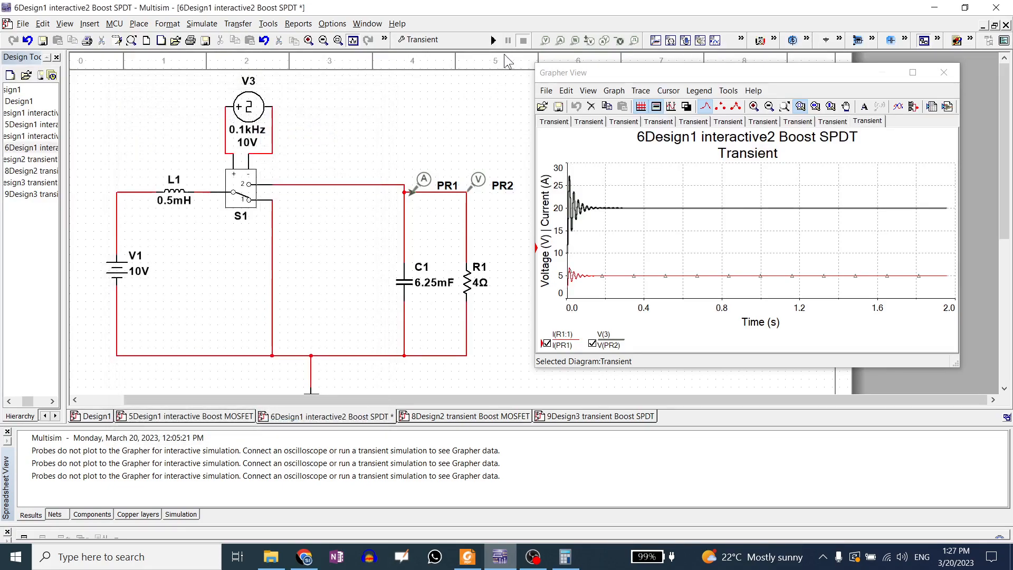
{"action": "left_click", "coordinate": [493, 40]}
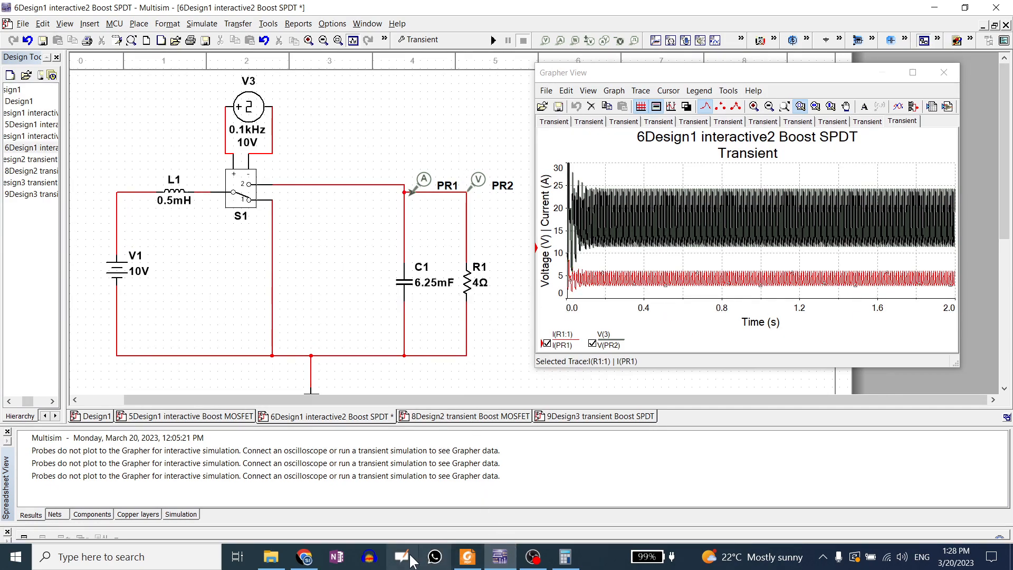
Step: Open the design "10Design4 transient ref pe lab lab6 inductor volt balance Boost SPDT" from the Lab4 selected folder and close the Grapher
{"action": "left_click", "coordinate": [304, 557]}
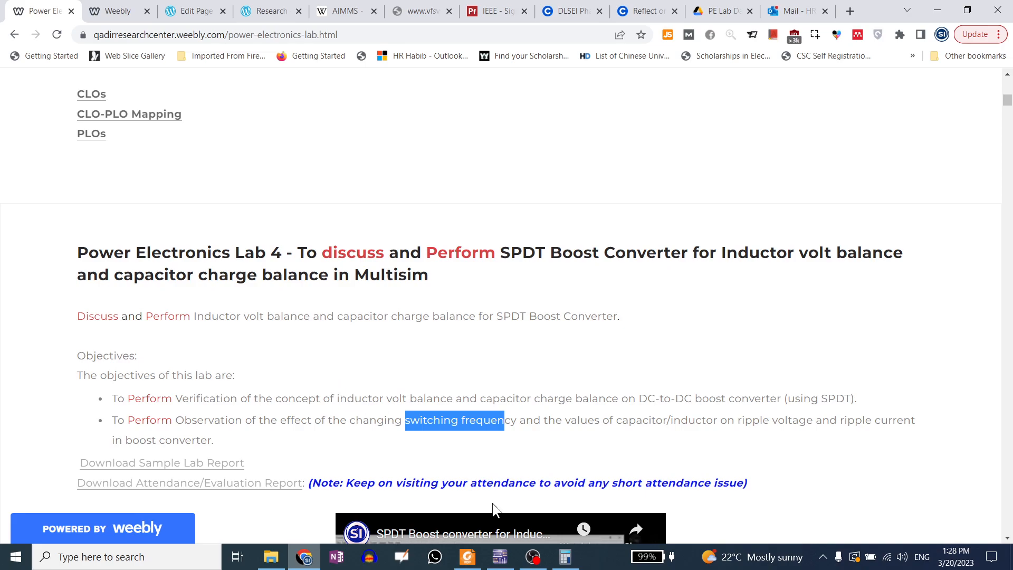
{"action": "left_click", "coordinate": [271, 557]}
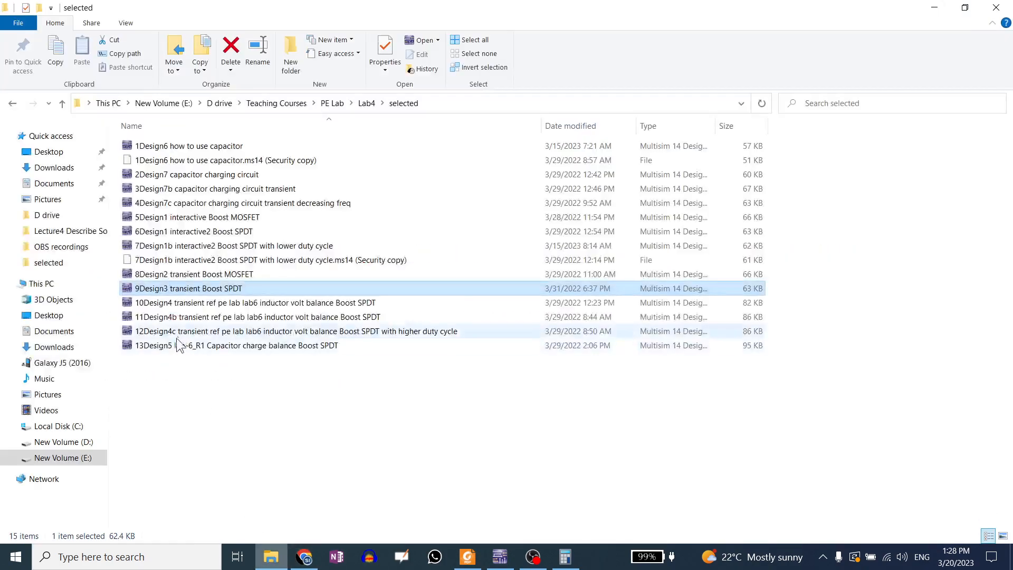
{"action": "left_click", "coordinate": [210, 305]}
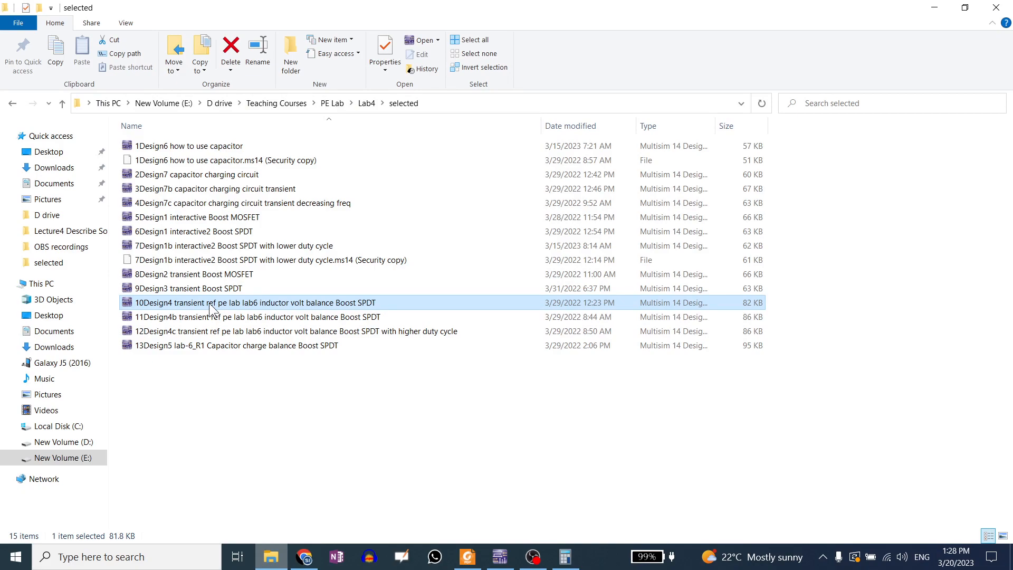
{"action": "double_click", "coordinate": [210, 306]}
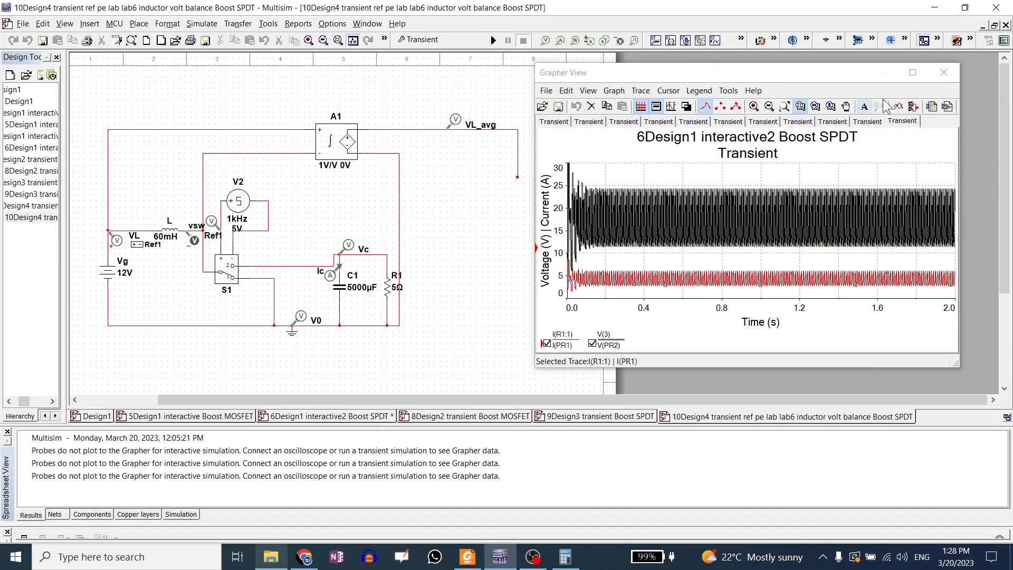
{"action": "left_click", "coordinate": [950, 68]}
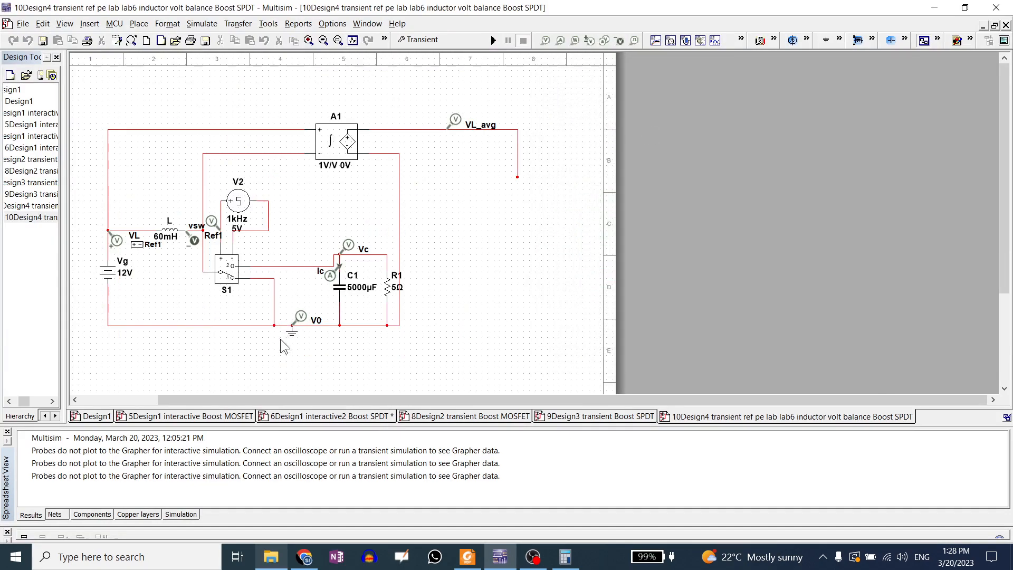
Step: Open the design "11Design4b transient ref pe lab lab6 inductor volt balance Boost SPDT" from the selected folder and view its schematic
{"action": "left_click", "coordinate": [271, 556]}
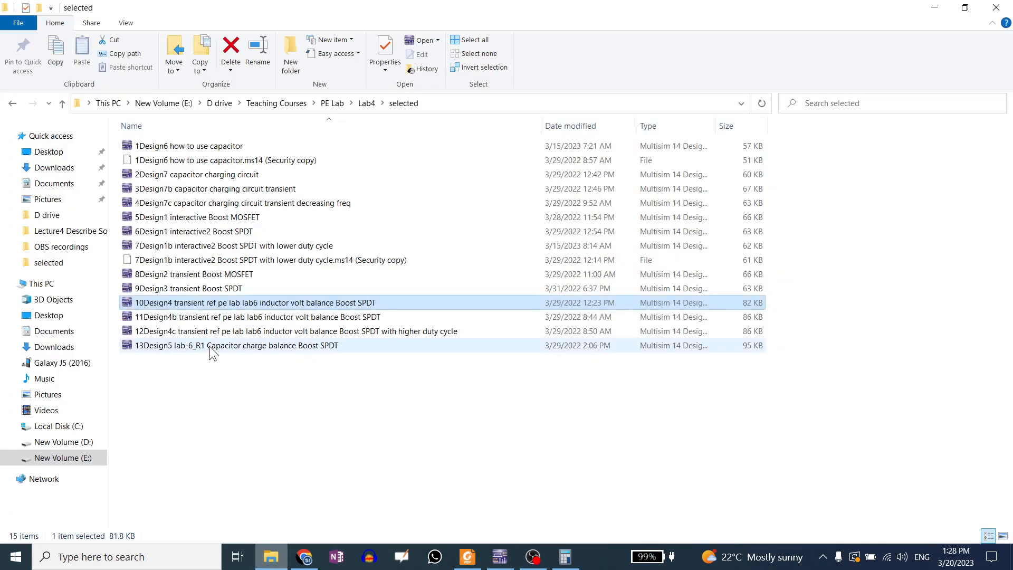
{"action": "double_click", "coordinate": [216, 317]}
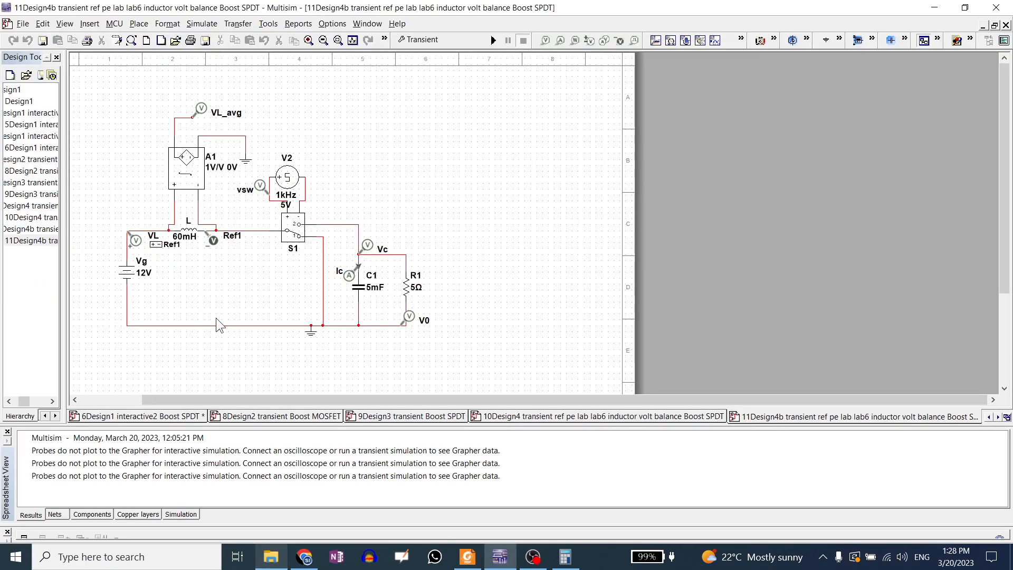
{"action": "scroll", "coordinate": [109, 198], "scroll_direction": "up", "scroll_amount": 2}
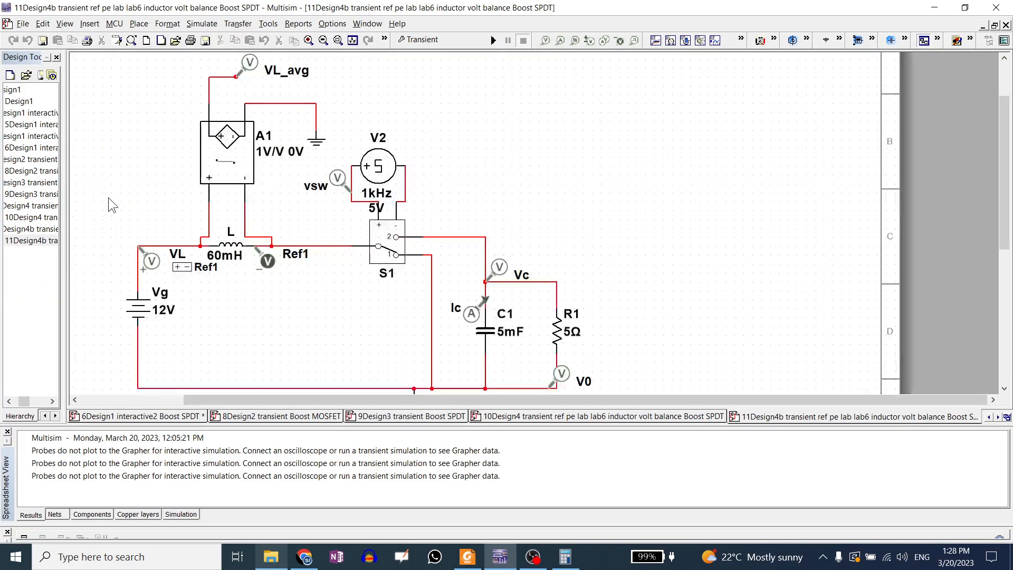
{"action": "scroll", "coordinate": [131, 198], "scroll_direction": "down", "scroll_amount": 1}
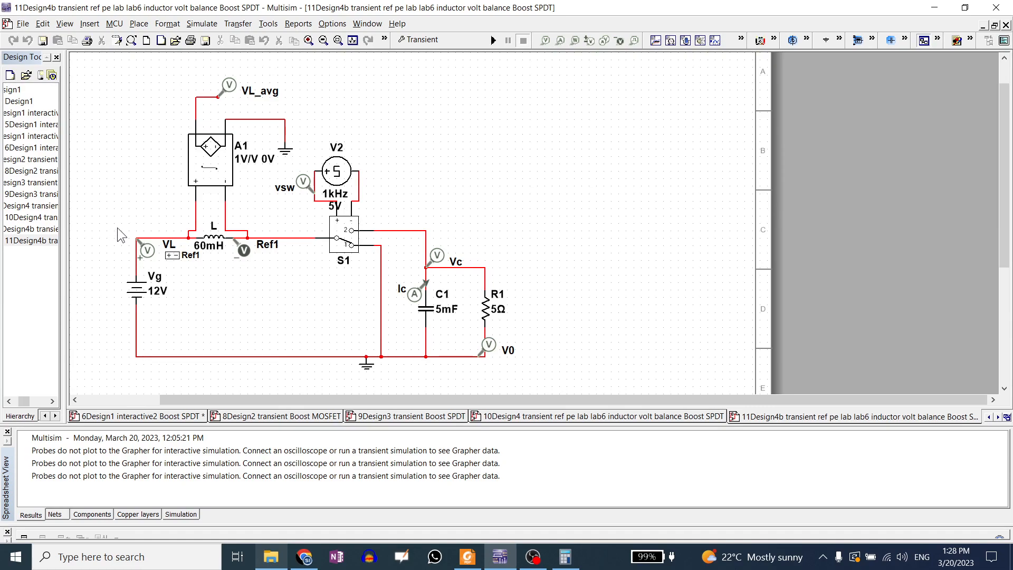
{"action": "left_click", "coordinate": [264, 561]}
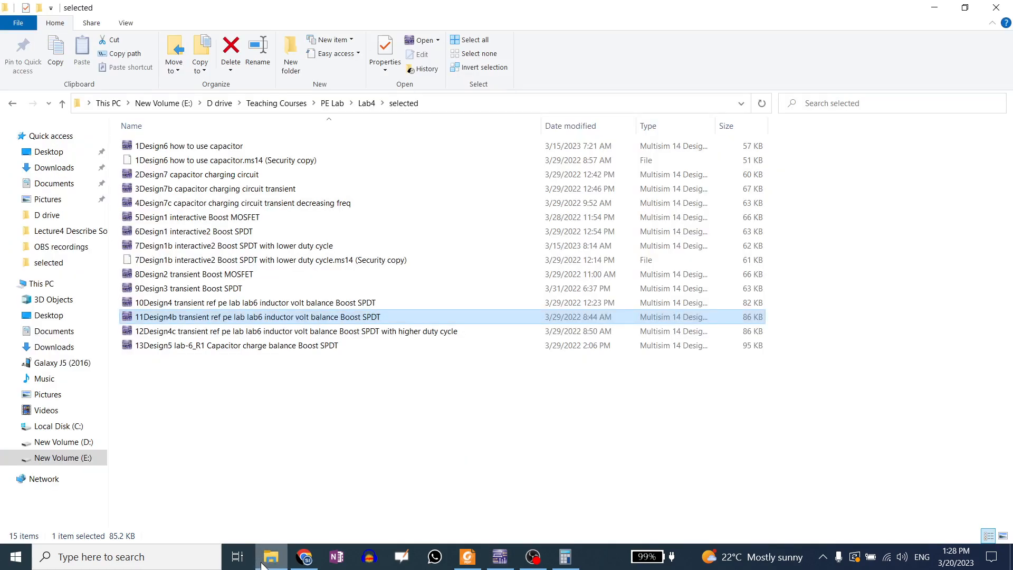
{"action": "left_click", "coordinate": [264, 561]}
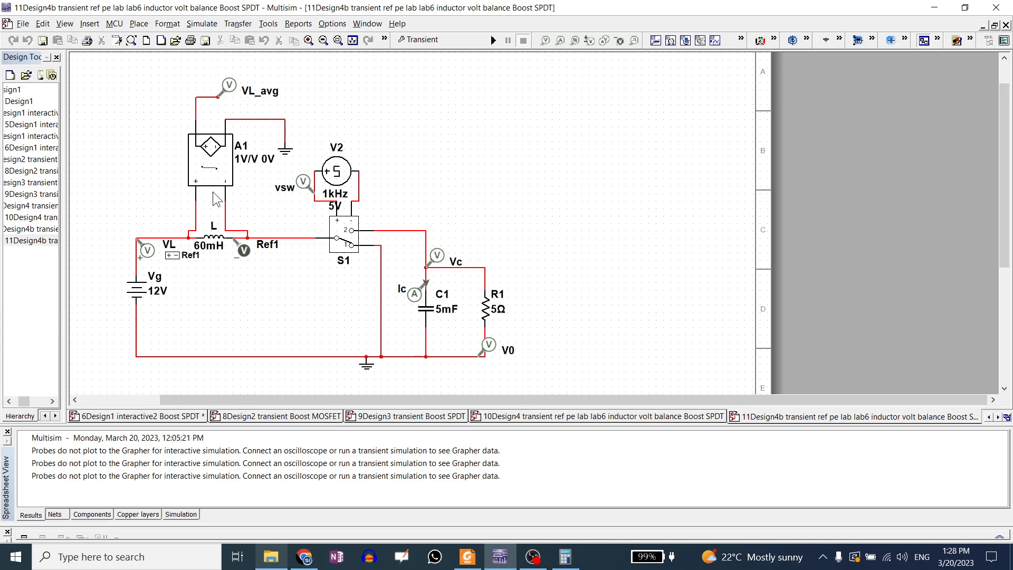
Step: Highlight "inductor volt balance" in the Lab 4 objectives on the web page in Chrome and return to Multisim
{"action": "left_click", "coordinate": [304, 557]}
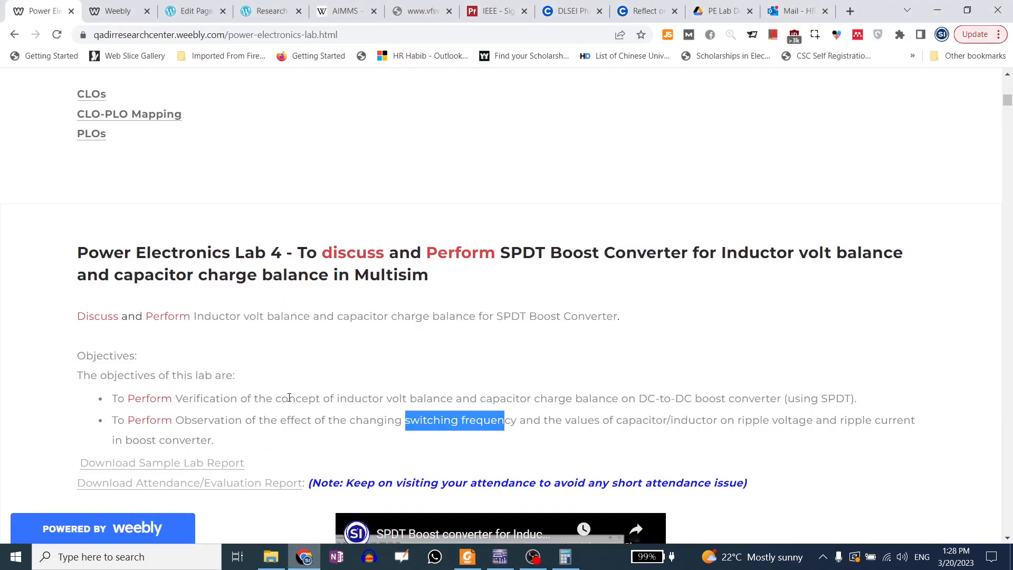
{"action": "left_click", "coordinate": [320, 401]}
{"action": "left_click_drag", "start_coordinate": [337, 399], "coordinate": [453, 404]}
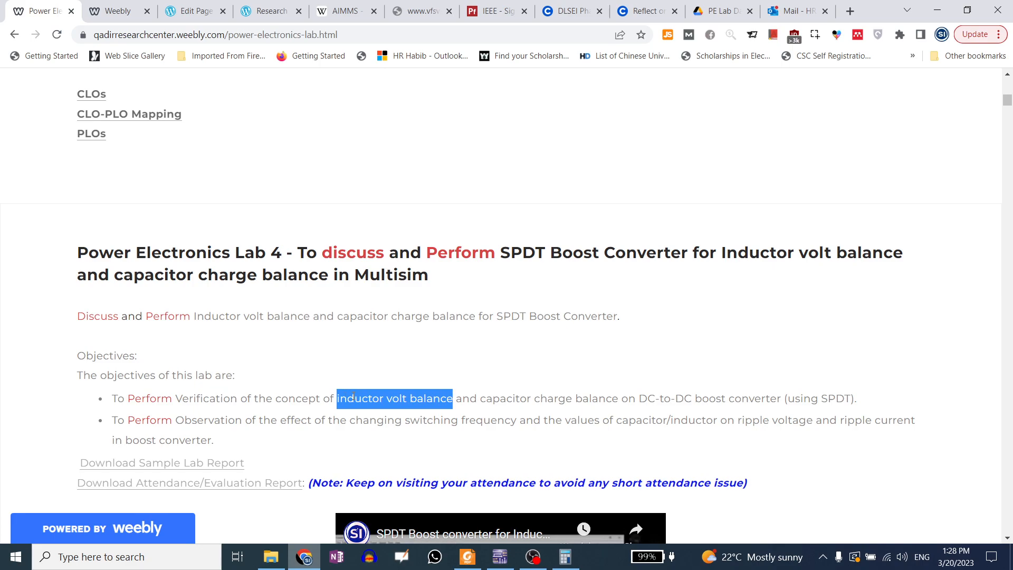
{"action": "left_click", "coordinate": [500, 557]}
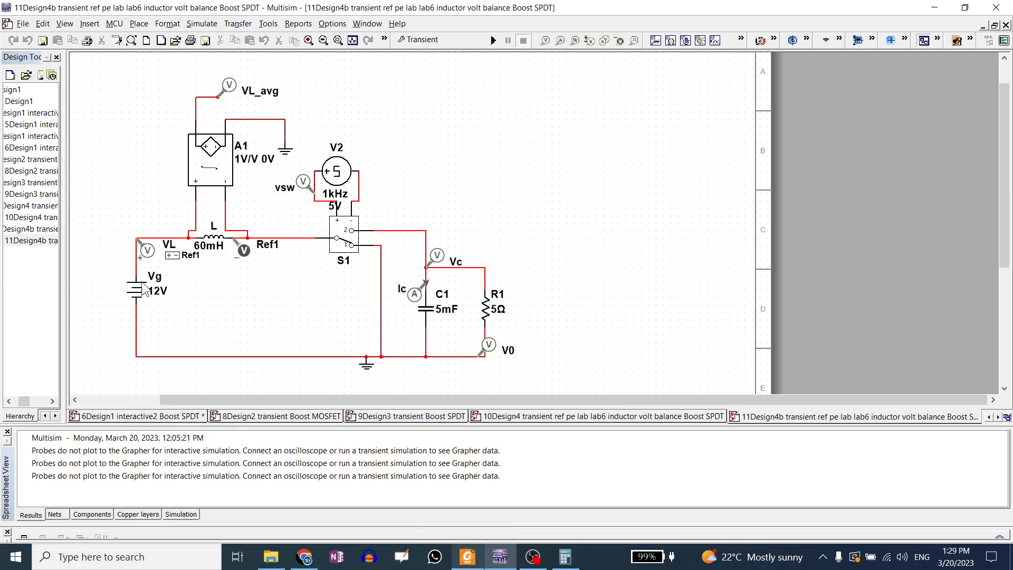
Step: Inspect the parameters of voltage integrator A1 and its library entry under CONTROL_FUNCTION_BLOCKS without changing anything
{"action": "left_click", "coordinate": [209, 158]}
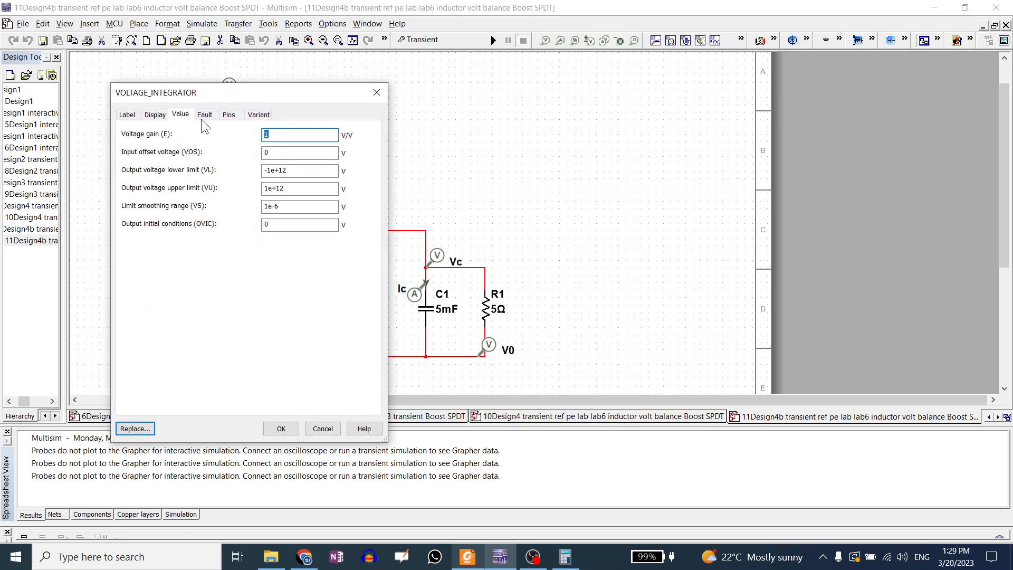
{"action": "left_click", "coordinate": [377, 94]}
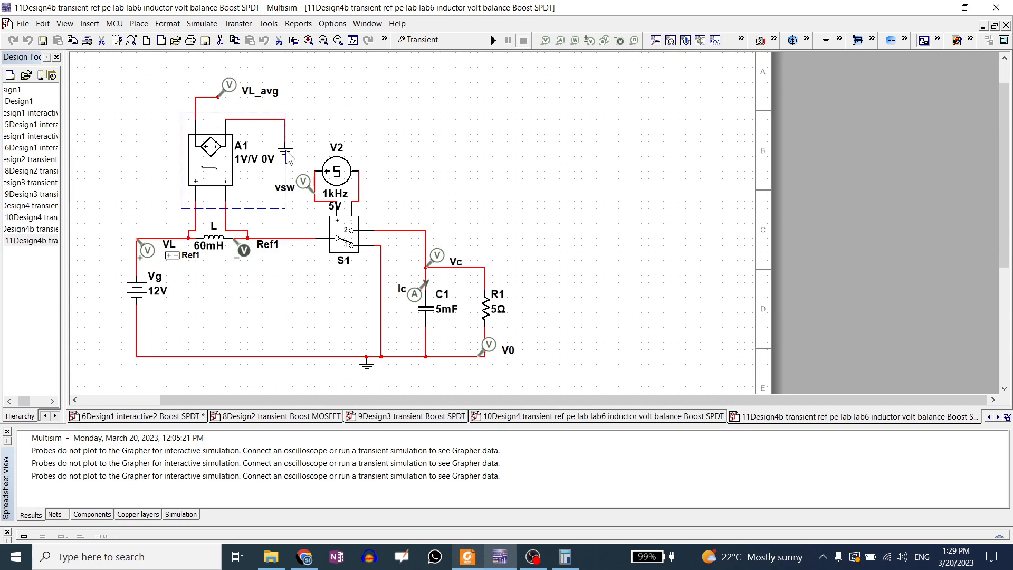
{"action": "double_click", "coordinate": [210, 174]}
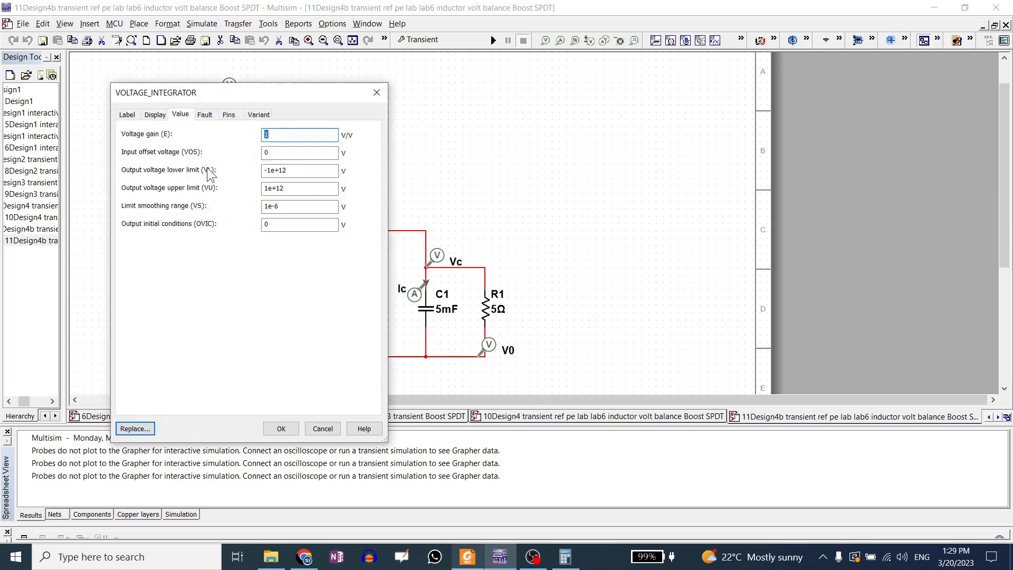
{"action": "left_click", "coordinate": [138, 424]}
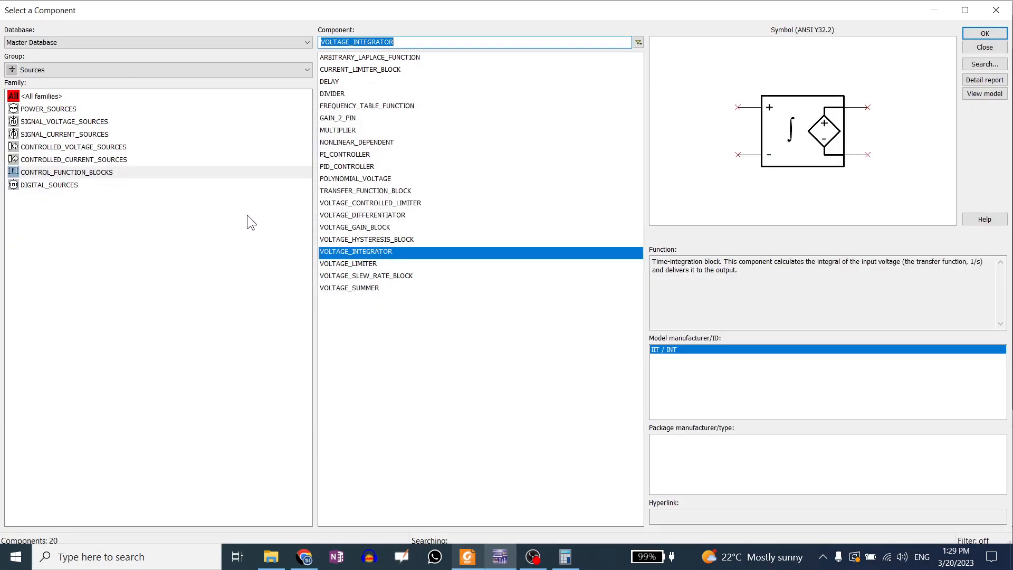
{"action": "left_click", "coordinate": [995, 11]}
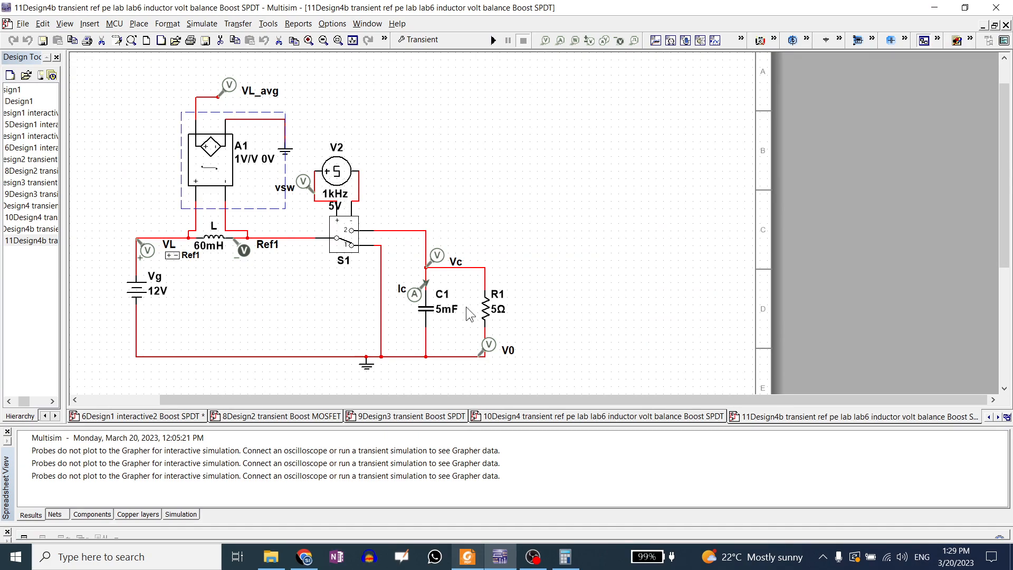
Step: Run the transient simulation of the 11Design4b circuit and switch the graph from a black to a white background
{"action": "left_click", "coordinate": [277, 310]}
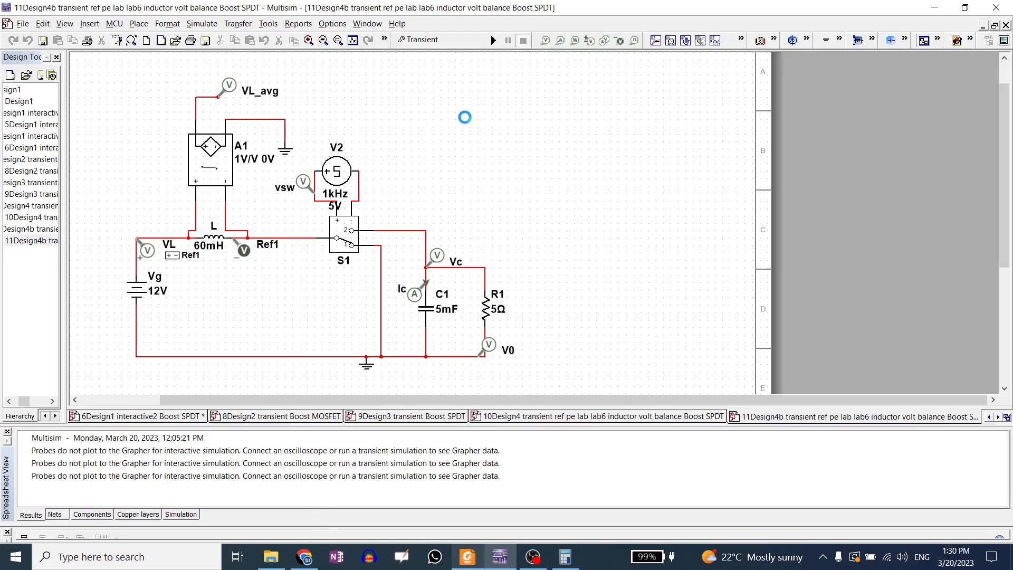
{"action": "left_click_drag", "start_coordinate": [771, 74], "coordinate": [721, 74]}
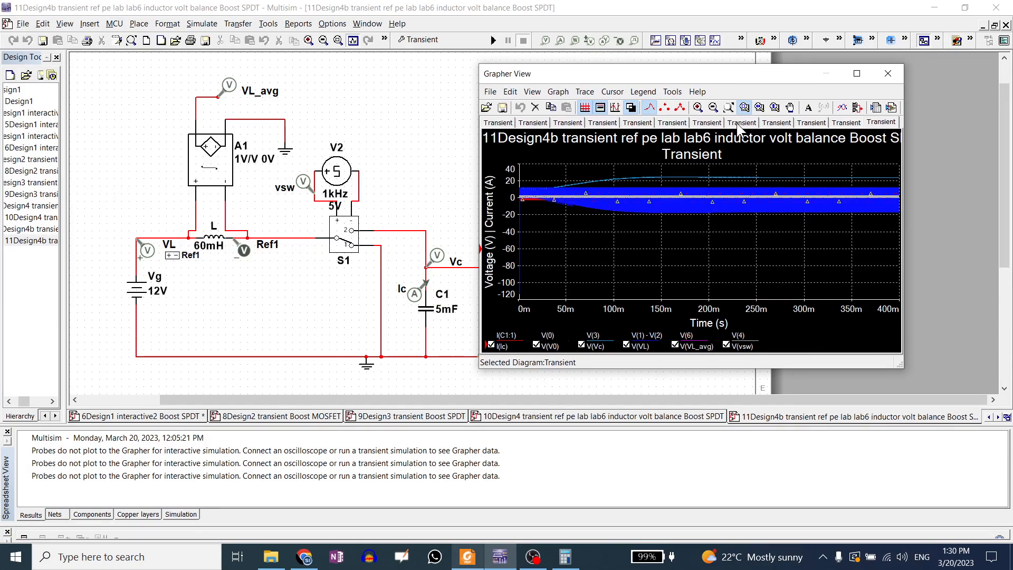
{"action": "left_click", "coordinate": [630, 107]}
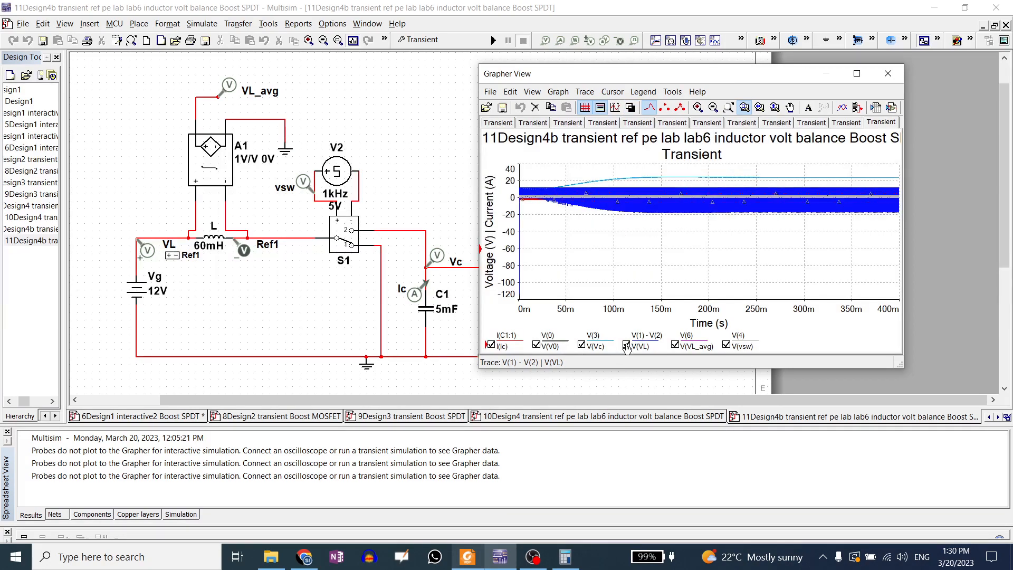
Step: Hide the vsw, Vc, V0 and Ic traces on the transient graph, leaving VL and VL_avg plotted
{"action": "left_click", "coordinate": [727, 344]}
{"action": "left_click", "coordinate": [582, 345]}
{"action": "left_click", "coordinate": [536, 345]}
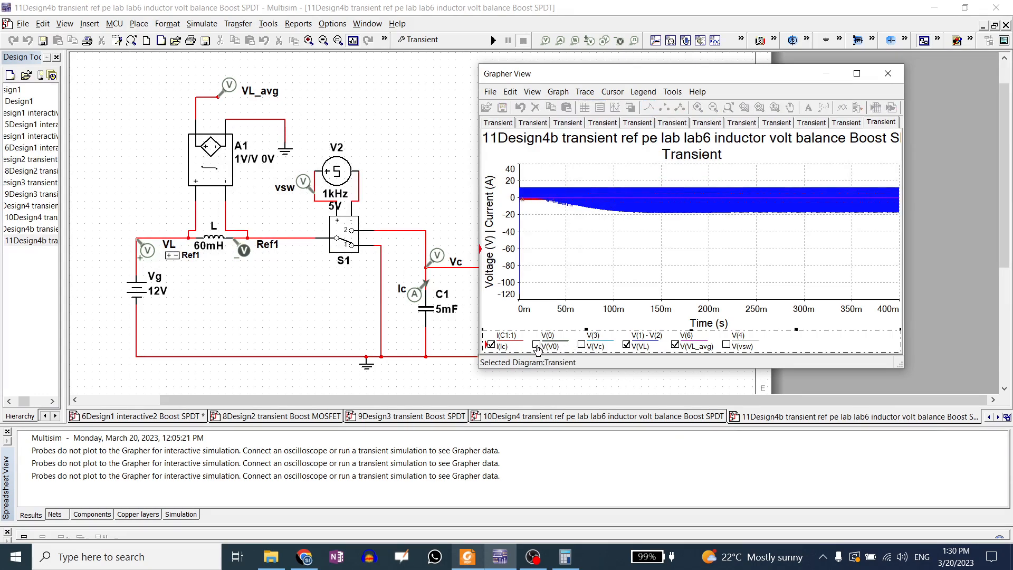
{"action": "left_click", "coordinate": [491, 344]}
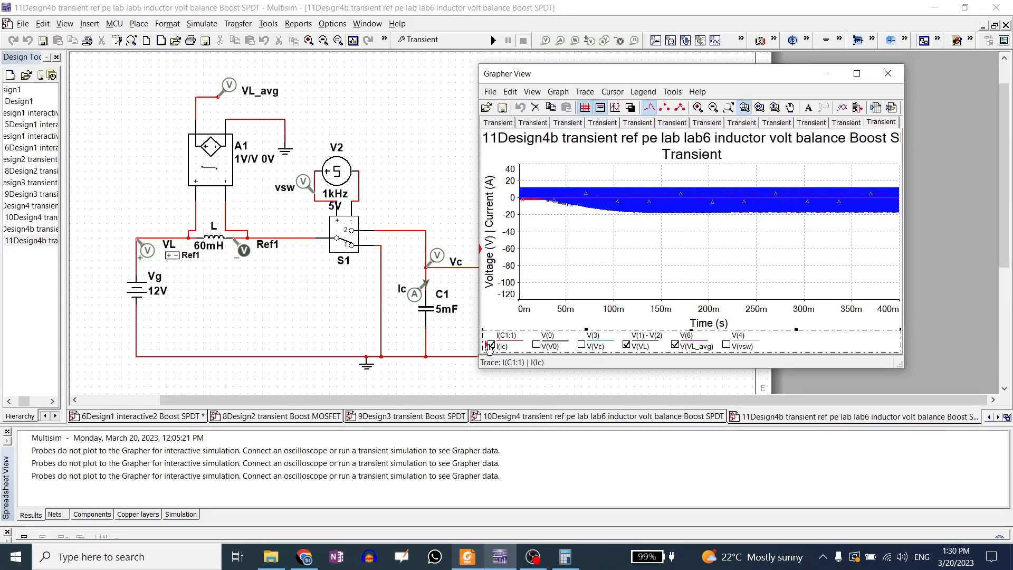
{"action": "left_click", "coordinate": [728, 108]}
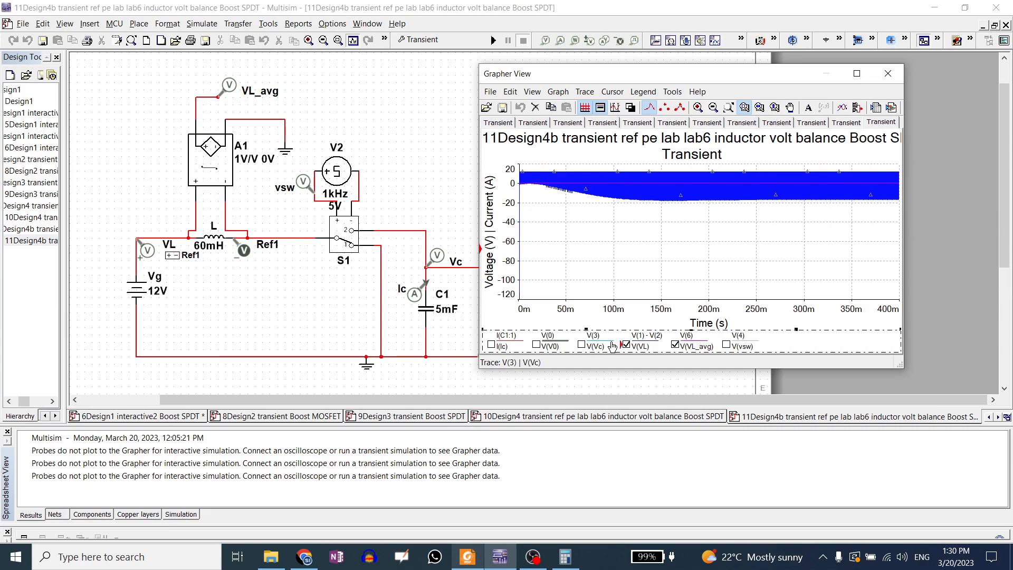
Step: View VL_avg without the VL trace, restore VL, and magnify the graph to the interval from about 371.8 ms to 373.2 ms
{"action": "left_click", "coordinate": [638, 347]}
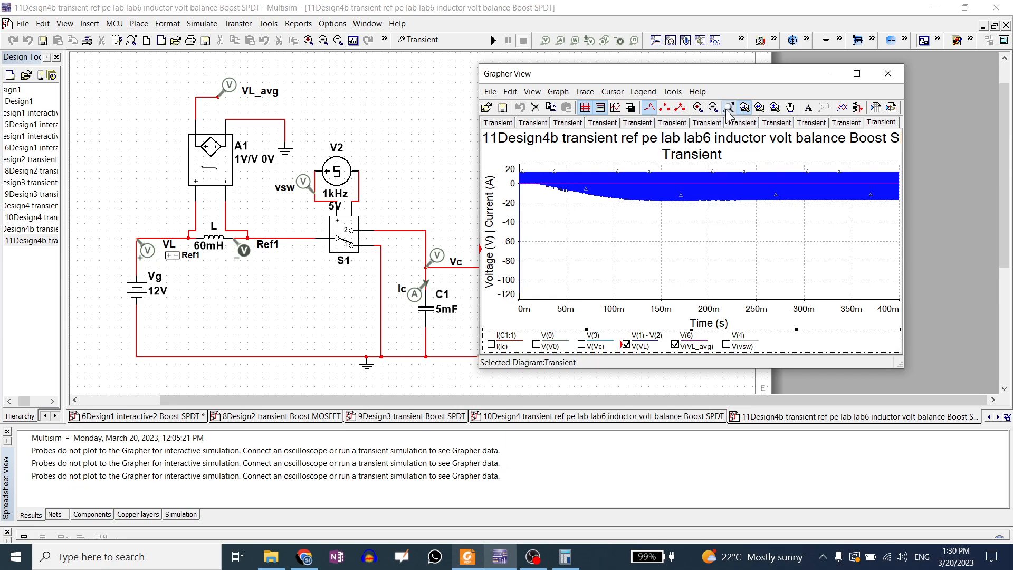
{"action": "left_click", "coordinate": [627, 345]}
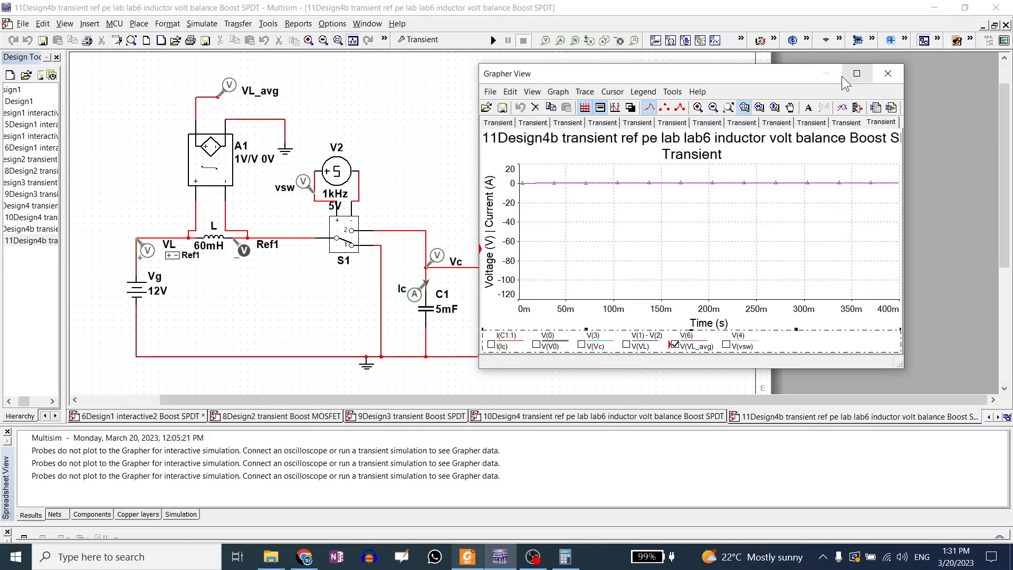
{"action": "left_click", "coordinate": [627, 346]}
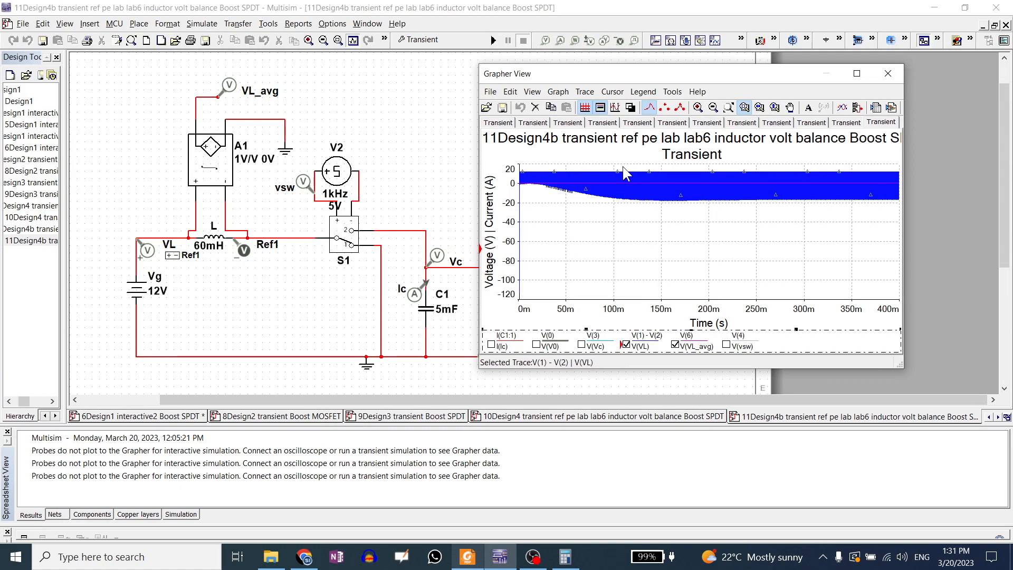
{"action": "left_click", "coordinate": [872, 169]}
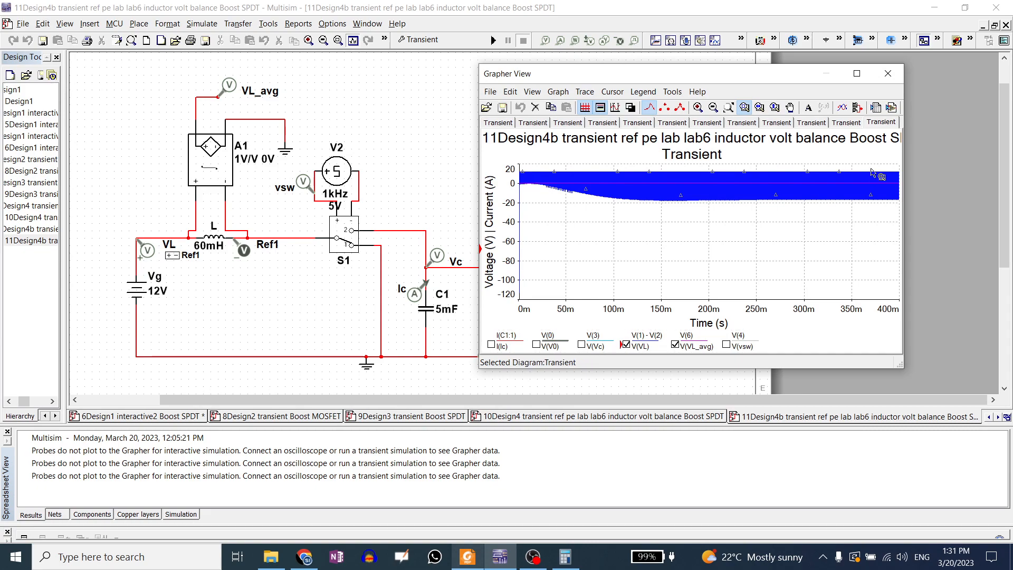
{"action": "left_click_drag", "start_coordinate": [872, 169], "coordinate": [878, 207]}
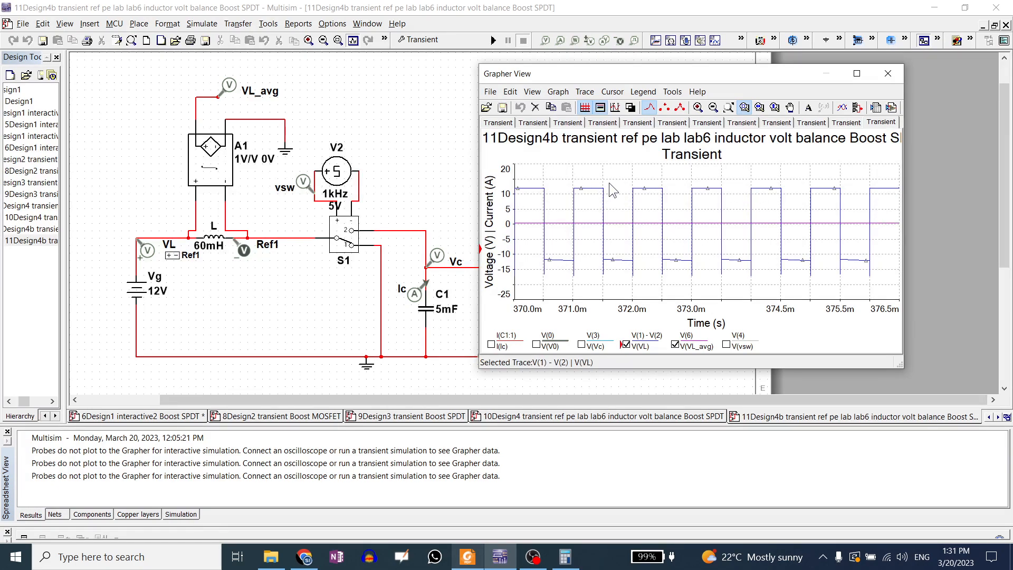
{"action": "left_click_drag", "start_coordinate": [626, 179], "coordinate": [705, 302]}
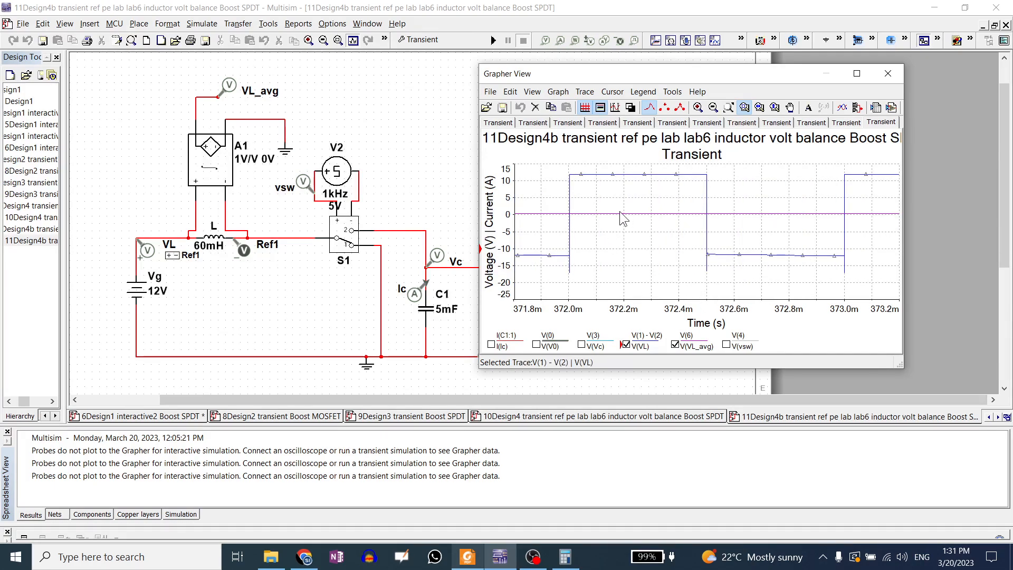
Step: Place cursors on VL's positive and negative intervals at about 372.24 ms and 372.74 ms, and move the graph and cursor windows clear of V2
{"action": "left_click", "coordinate": [615, 107]}
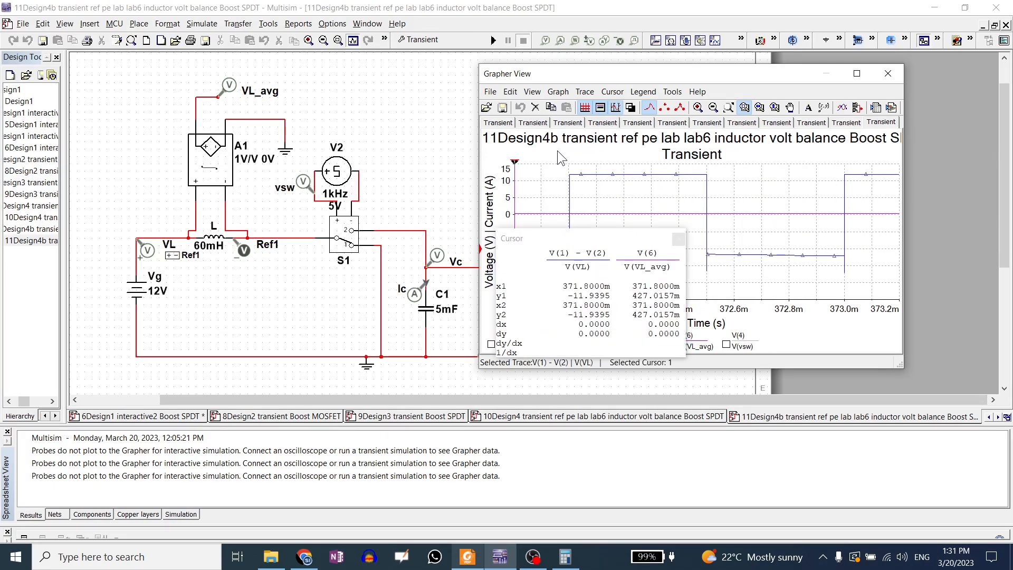
{"action": "mouse_move", "coordinate": [515, 174]}
{"action": "left_mouse_down"}
{"action": "mouse_move", "coordinate": [793, 174]}
{"action": "mouse_move", "coordinate": [739, 174]}
{"action": "mouse_move", "coordinate": [779, 176]}
{"action": "left_mouse_up"}
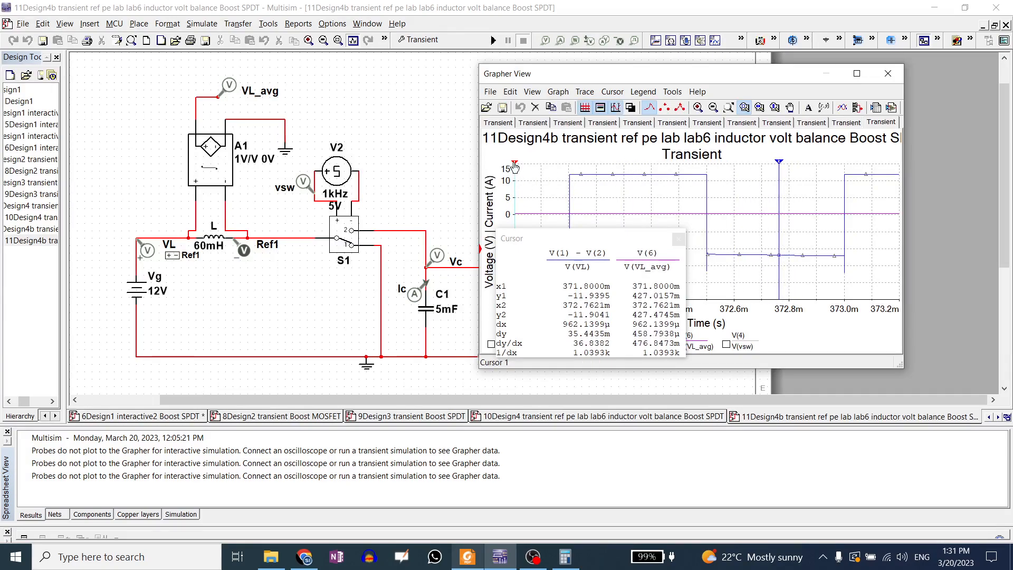
{"action": "mouse_move", "coordinate": [515, 168]}
{"action": "left_mouse_down"}
{"action": "mouse_move", "coordinate": [644, 169]}
{"action": "mouse_move", "coordinate": [628, 170]}
{"action": "left_mouse_up"}
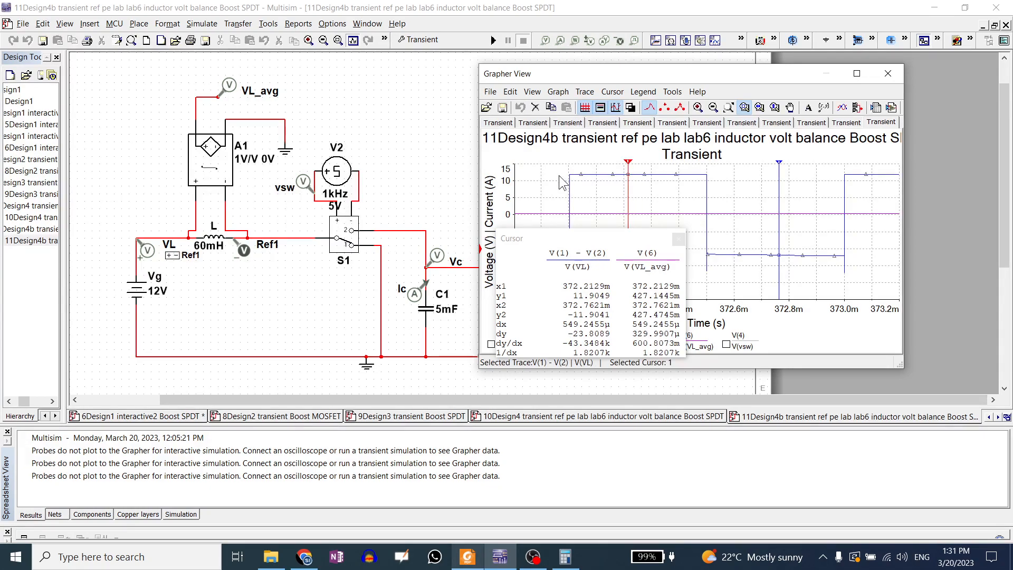
{"action": "left_click_drag", "start_coordinate": [578, 238], "coordinate": [414, 87]}
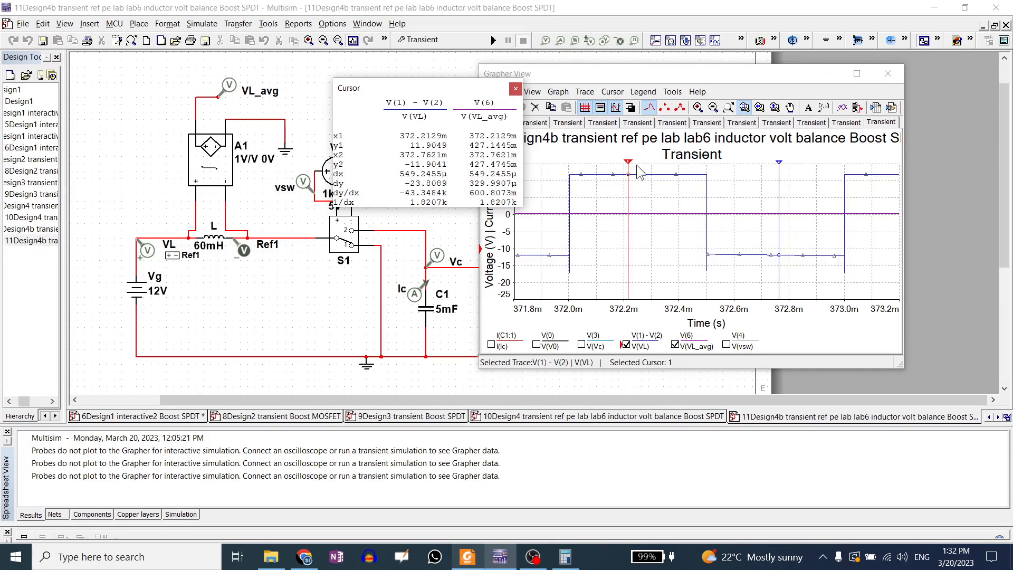
{"action": "left_click_drag", "start_coordinate": [628, 165], "coordinate": [636, 165]}
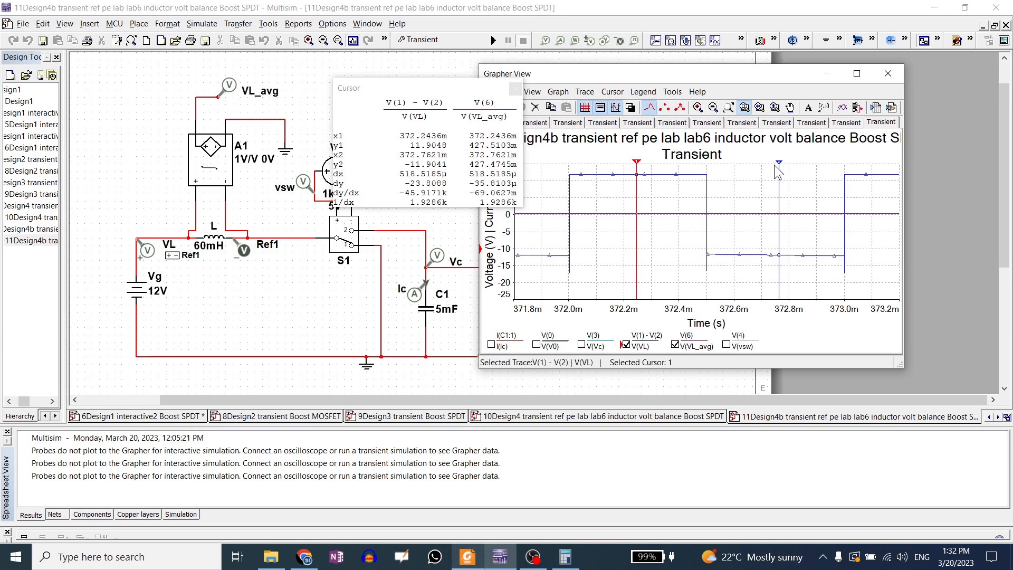
{"action": "left_click_drag", "start_coordinate": [778, 172], "coordinate": [773, 172]}
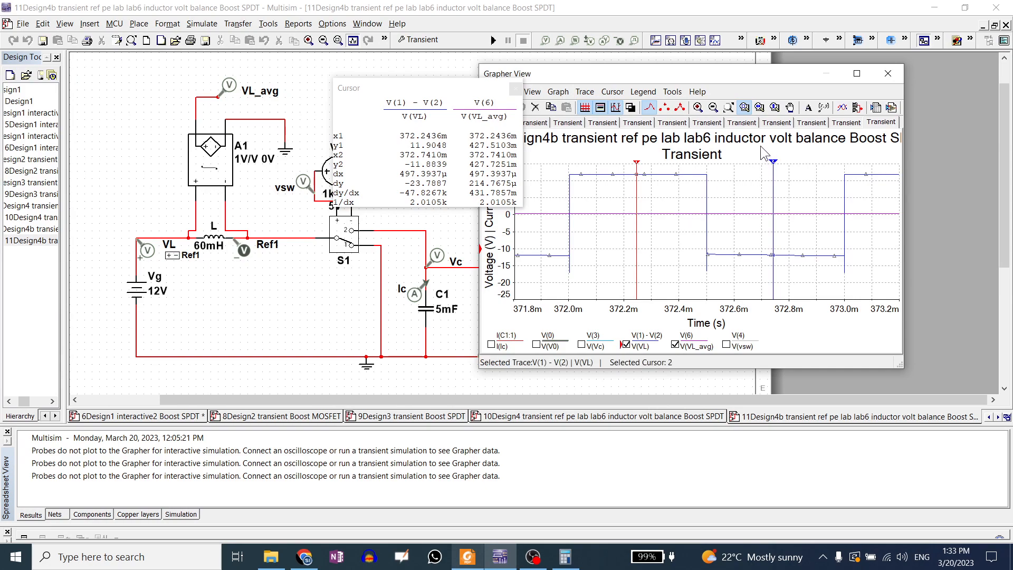
{"action": "left_click_drag", "start_coordinate": [713, 75], "coordinate": [701, 150]}
{"action": "left_click_drag", "start_coordinate": [436, 86], "coordinate": [417, 289]}
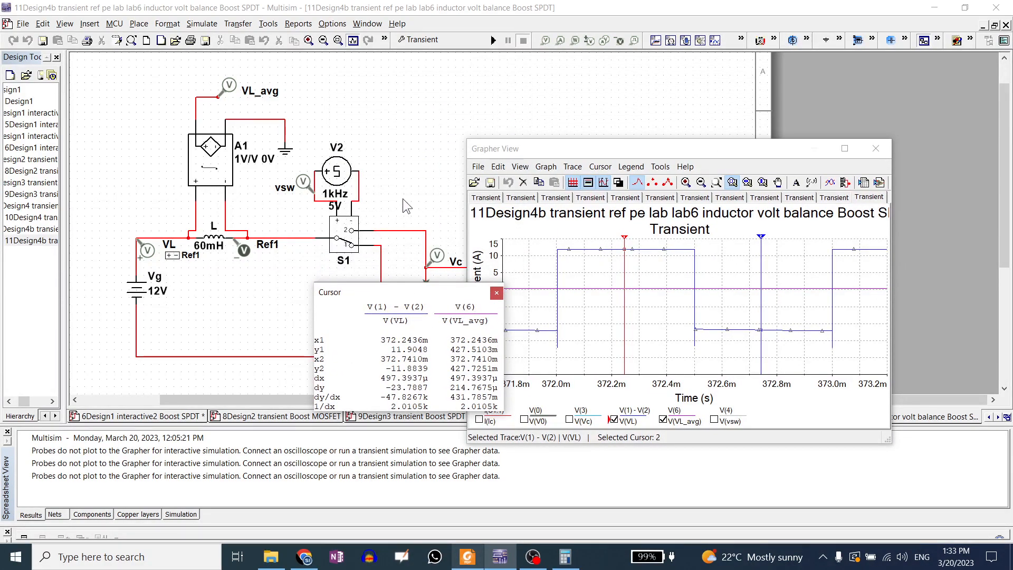
Step: Set the voltage of clock source V2 to 80 V and rerun the transient simulation
{"action": "double_click", "coordinate": [338, 181]}
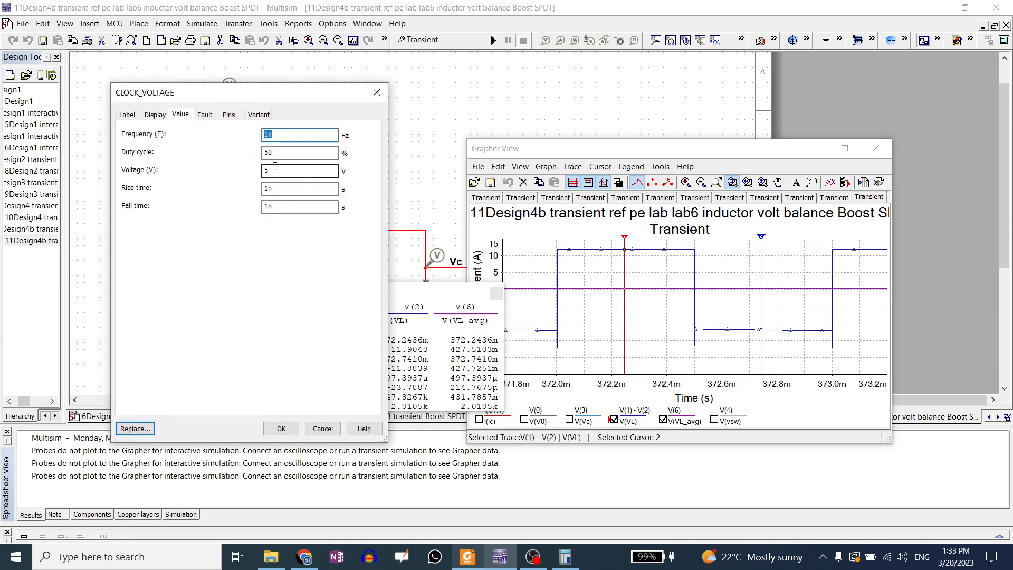
{"action": "left_click_drag", "start_coordinate": [277, 170], "coordinate": [251, 170]}
{"action": "type", "text": "80"}
{"action": "left_click", "coordinate": [279, 429]}
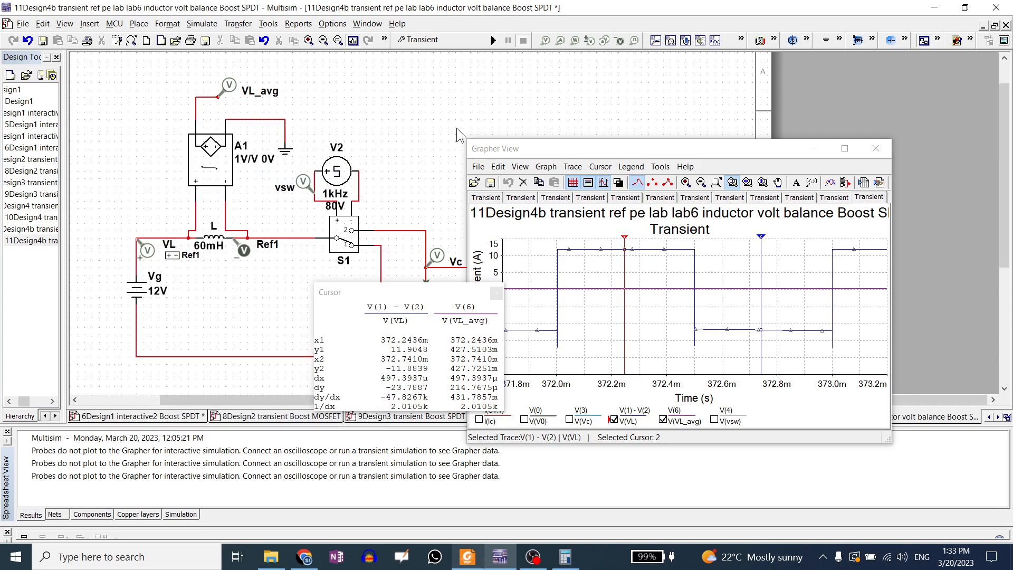
{"action": "left_click", "coordinate": [495, 40]}
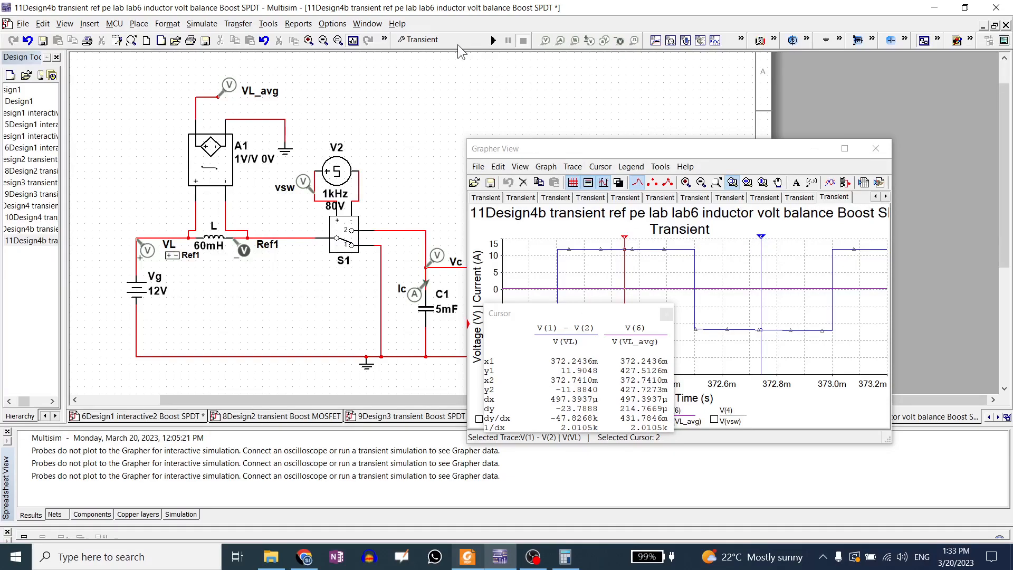
Step: Set clock source V2 to 5 V with an 80 % duty cycle and rerun the transient simulation
{"action": "double_click", "coordinate": [341, 175]}
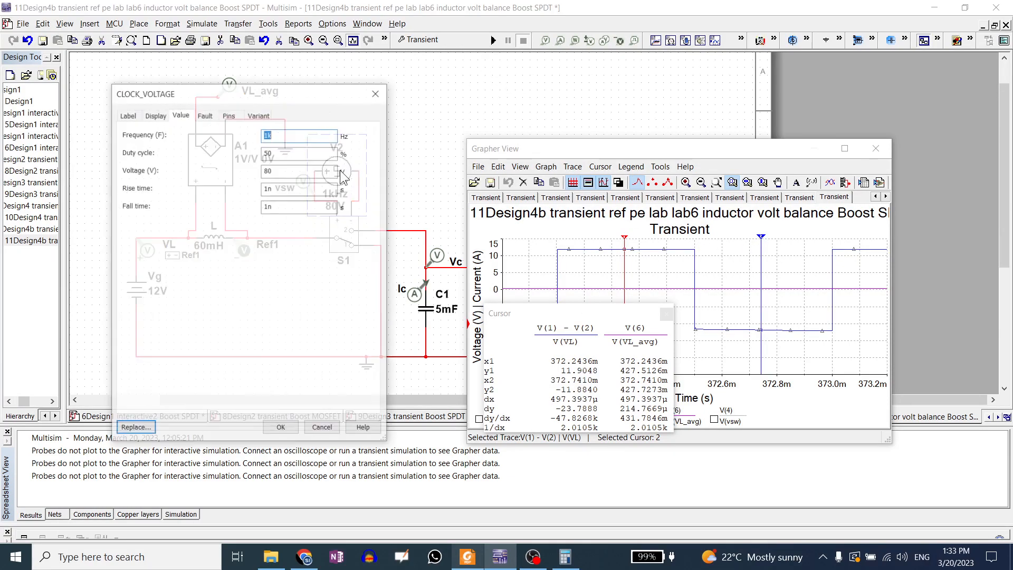
{"action": "key", "text": "Tab"}
{"action": "key", "text": "Tab"}
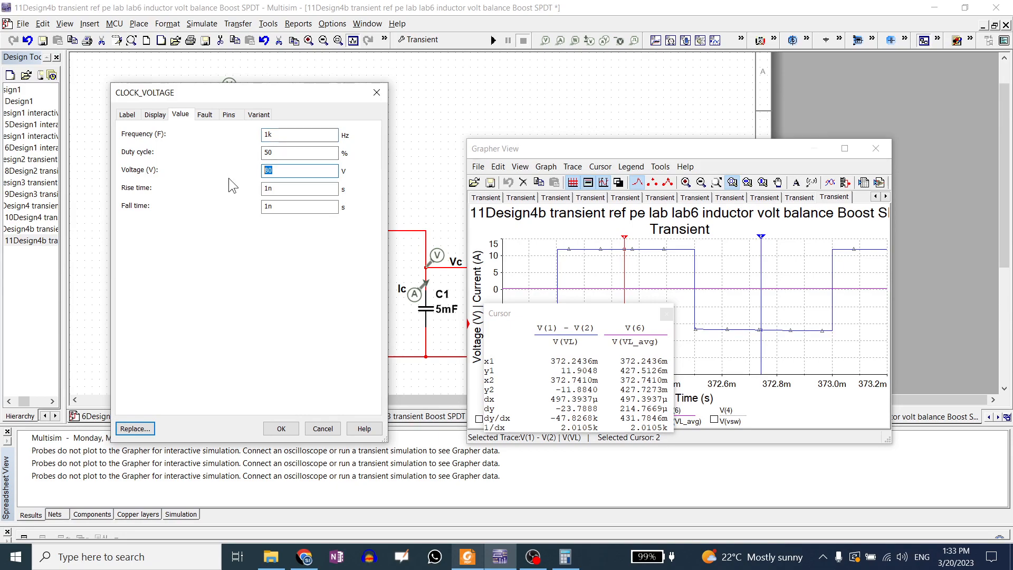
{"action": "type", "text": "5"}
{"action": "key", "text": "shift+Tab"}
{"action": "type", "text": "80"}
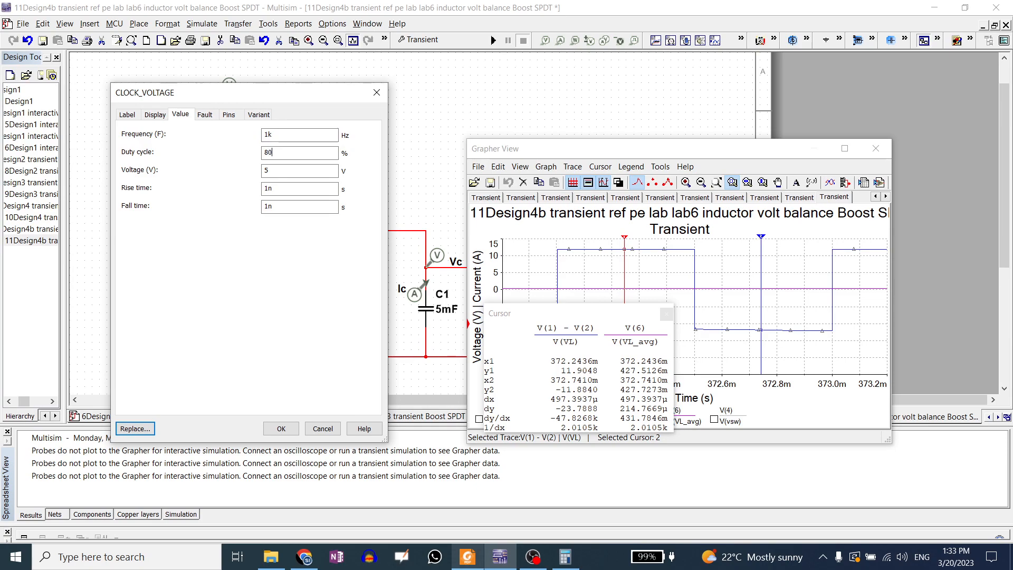
{"action": "left_click", "coordinate": [270, 428]}
{"action": "left_click", "coordinate": [494, 41]}
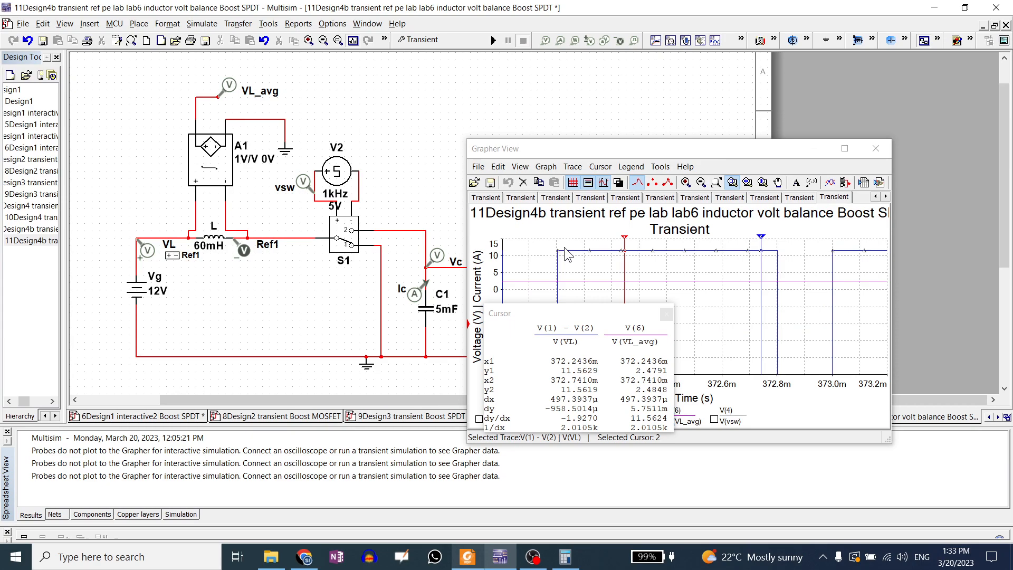
Step: Measure VL's positive and negative levels with cursors at about 372.41 ms and 372.91 ms, and maximize the graph with the cursor readout moved aside
{"action": "left_click_drag", "start_coordinate": [582, 311], "coordinate": [396, 229]}
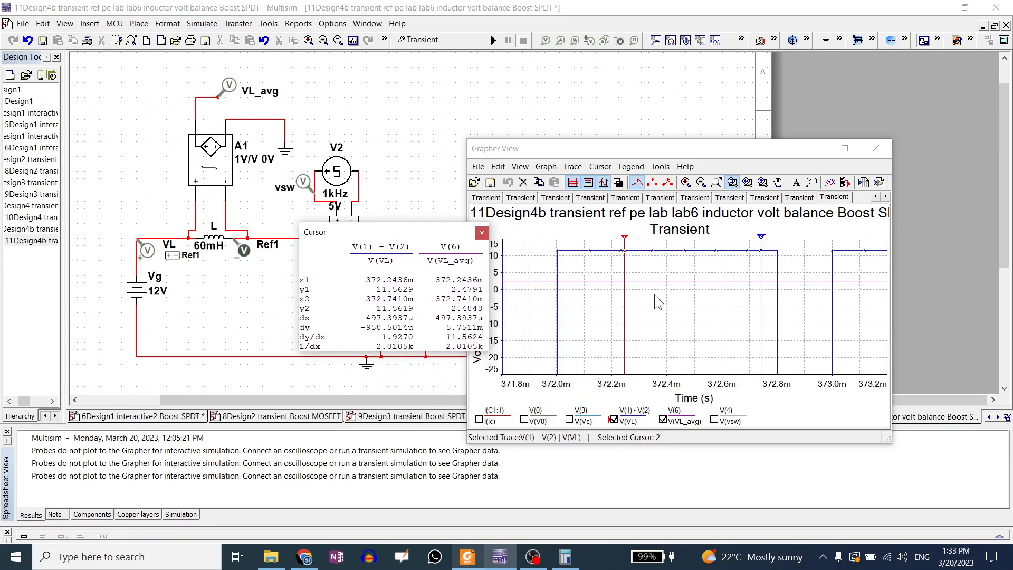
{"action": "scroll", "coordinate": [639, 280], "scroll_direction": "down", "scroll_amount": 2}
{"action": "scroll", "coordinate": [637, 274], "scroll_direction": "down", "scroll_amount": 2}
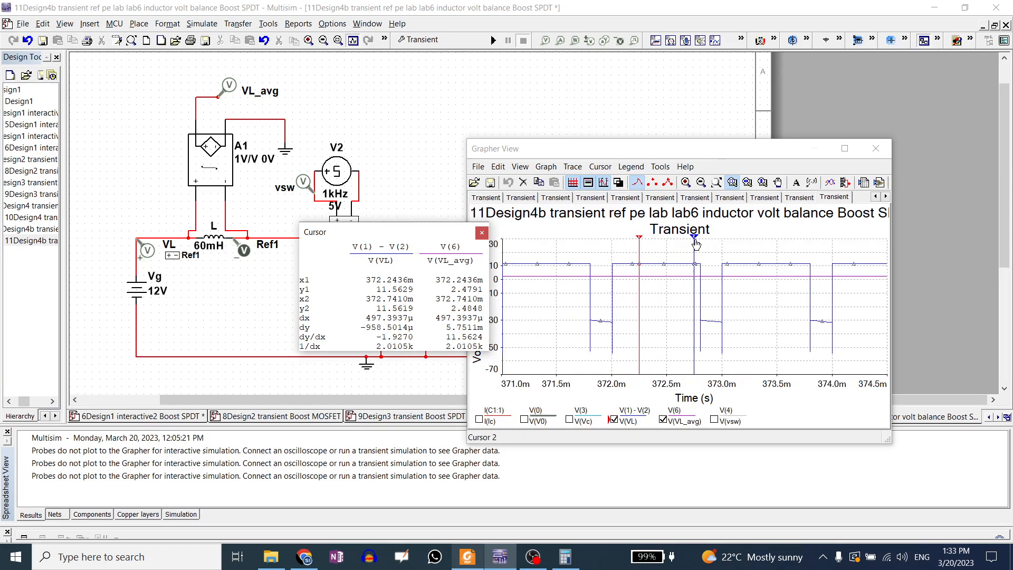
{"action": "left_click_drag", "start_coordinate": [696, 243], "coordinate": [713, 243]}
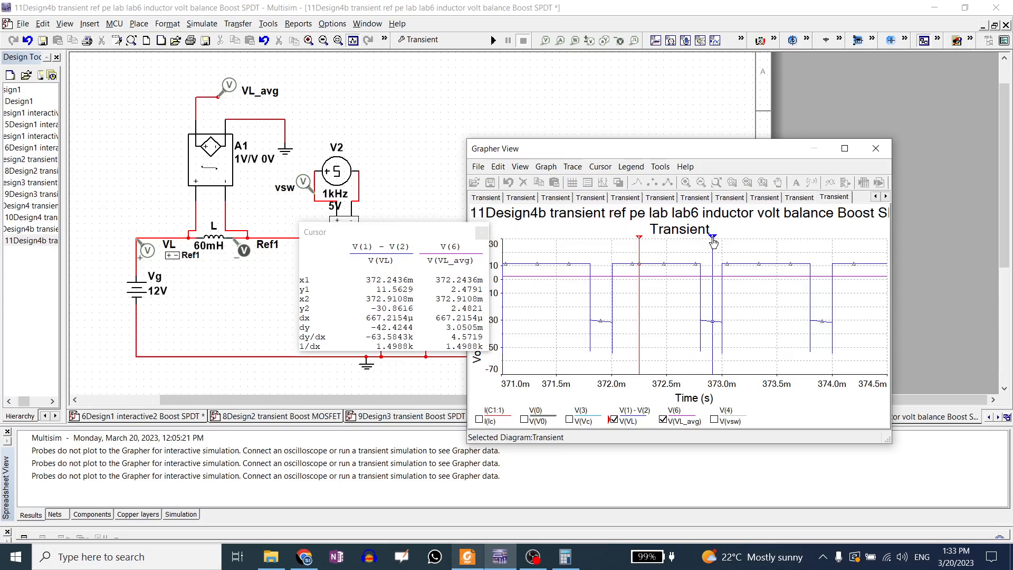
{"action": "left_click_drag", "start_coordinate": [640, 243], "coordinate": [658, 242]}
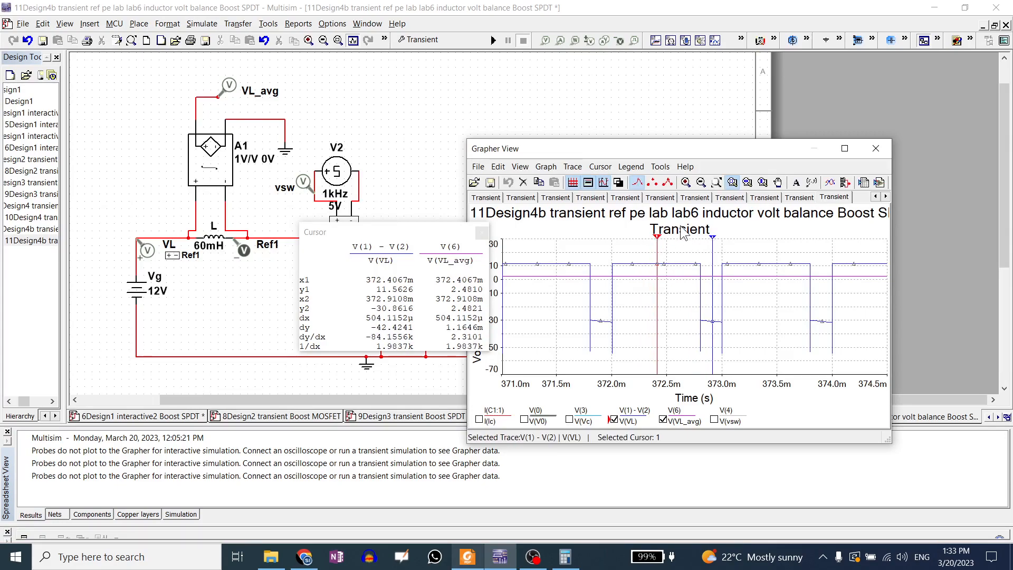
{"action": "left_click", "coordinate": [844, 148]}
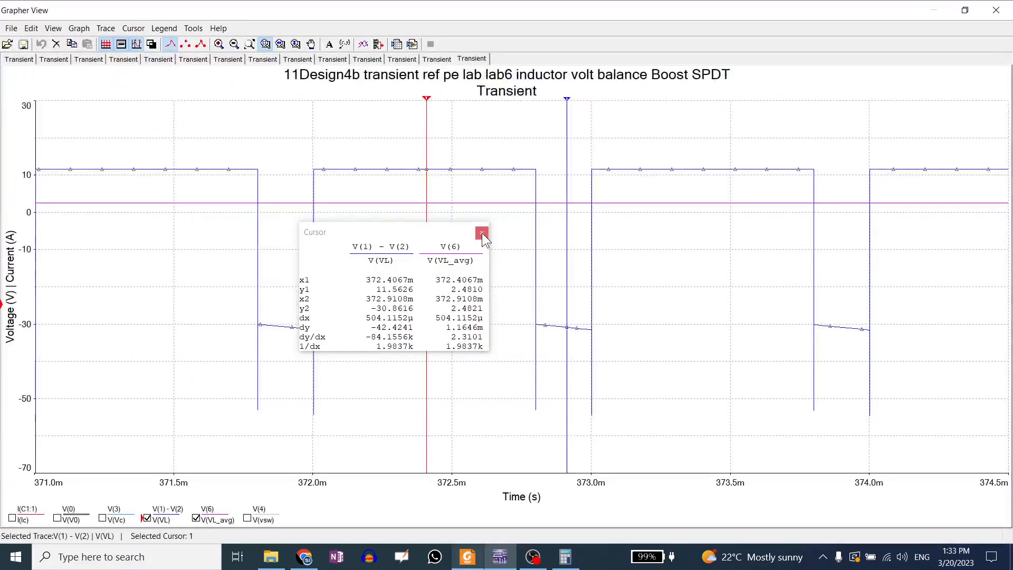
{"action": "left_click_drag", "start_coordinate": [432, 229], "coordinate": [207, 220]}
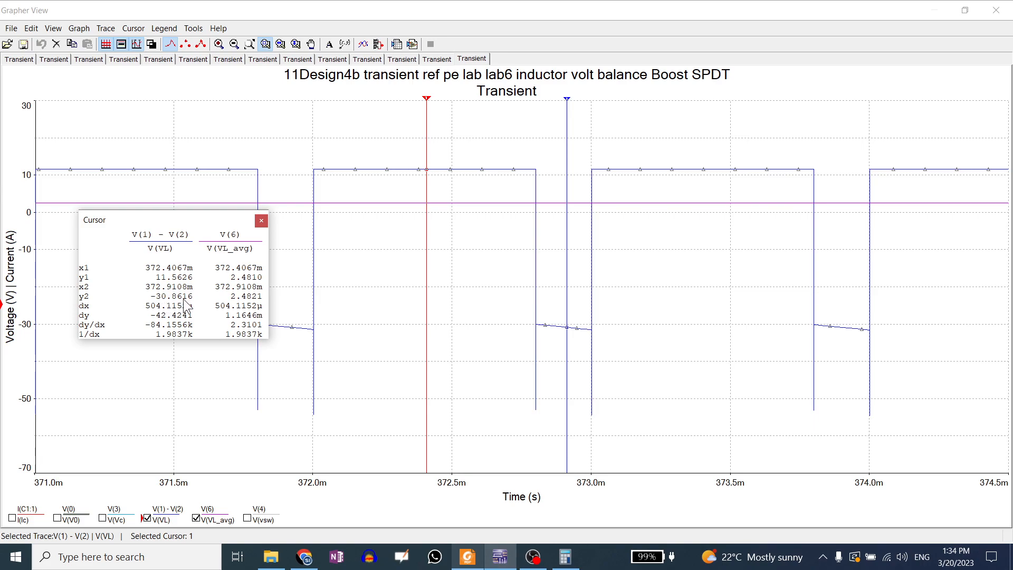
Step: Switch to Calculator, multiply the positive VL level 11.5626 by the duty cycle 0.8, and clear the entry
{"action": "left_click", "coordinate": [564, 555]}
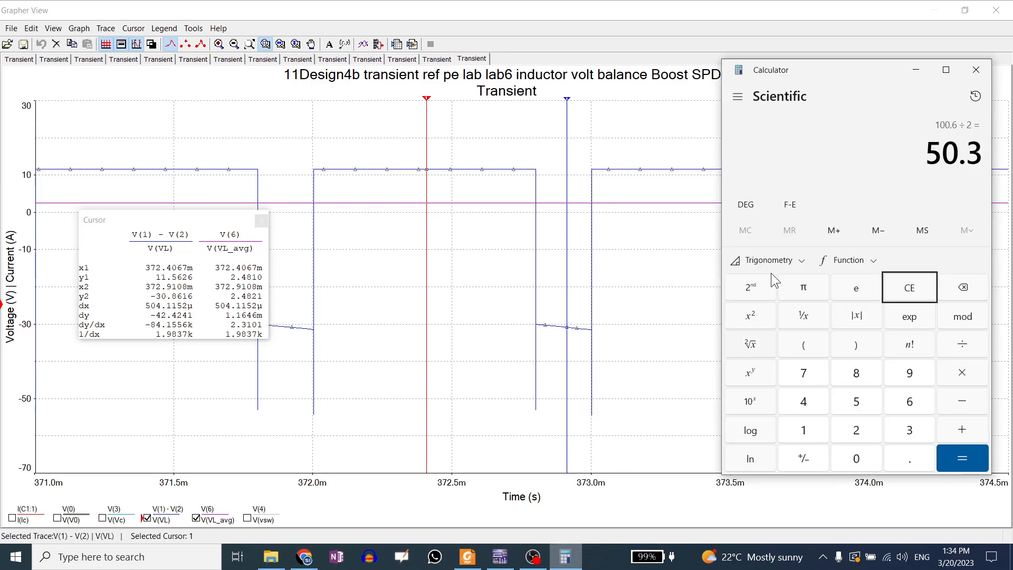
{"action": "left_click", "coordinate": [913, 290]}
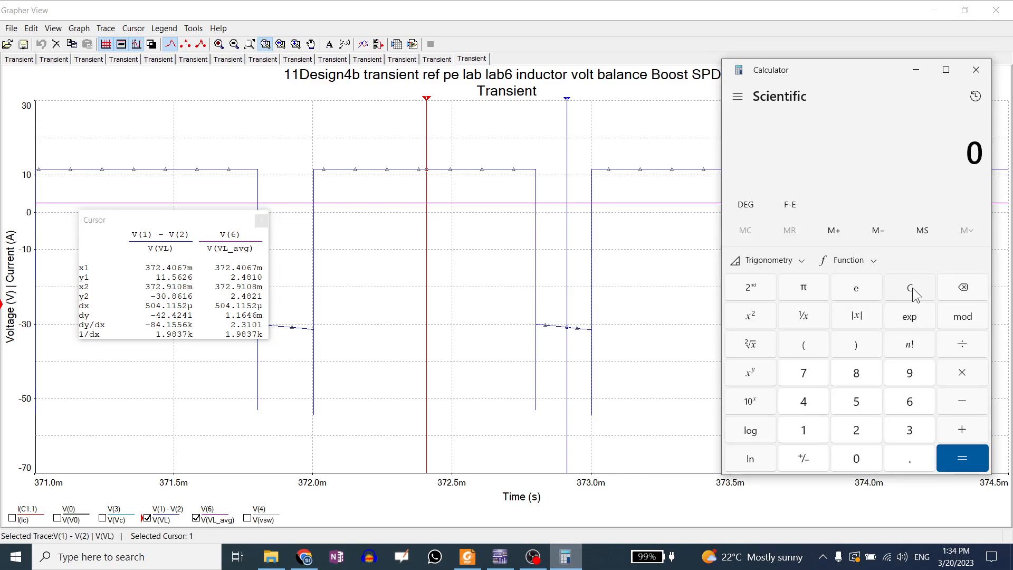
{"action": "type", "text": "11.5"}
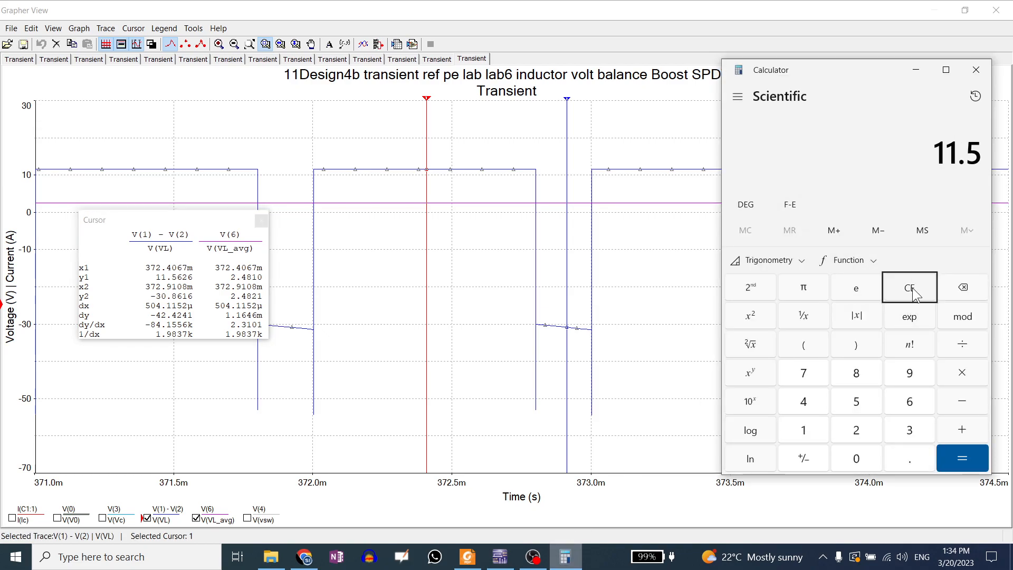
{"action": "type", "text": "626*0.8"}
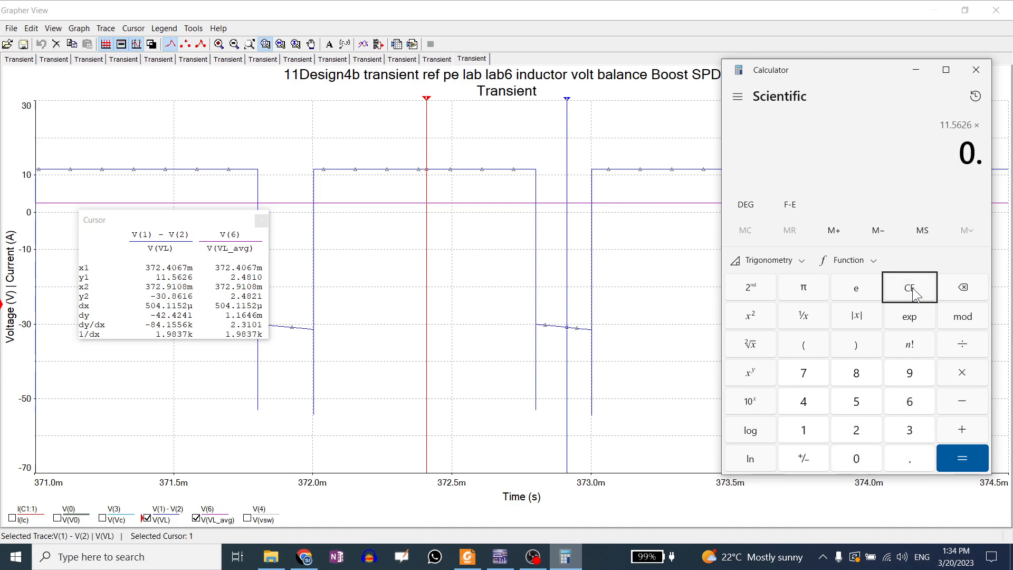
{"action": "key", "text": "Return"}
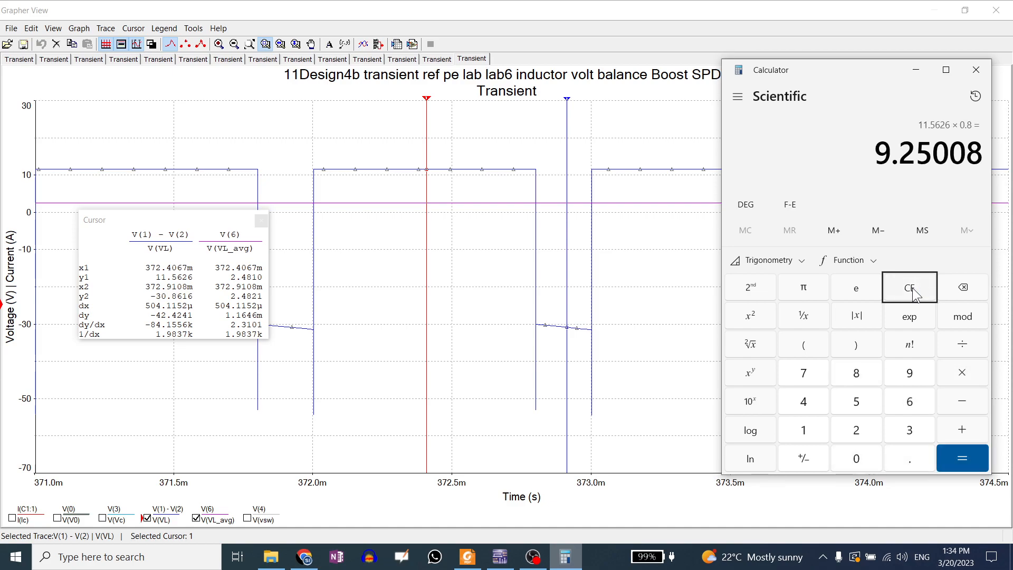
{"action": "left_click", "coordinate": [916, 290]}
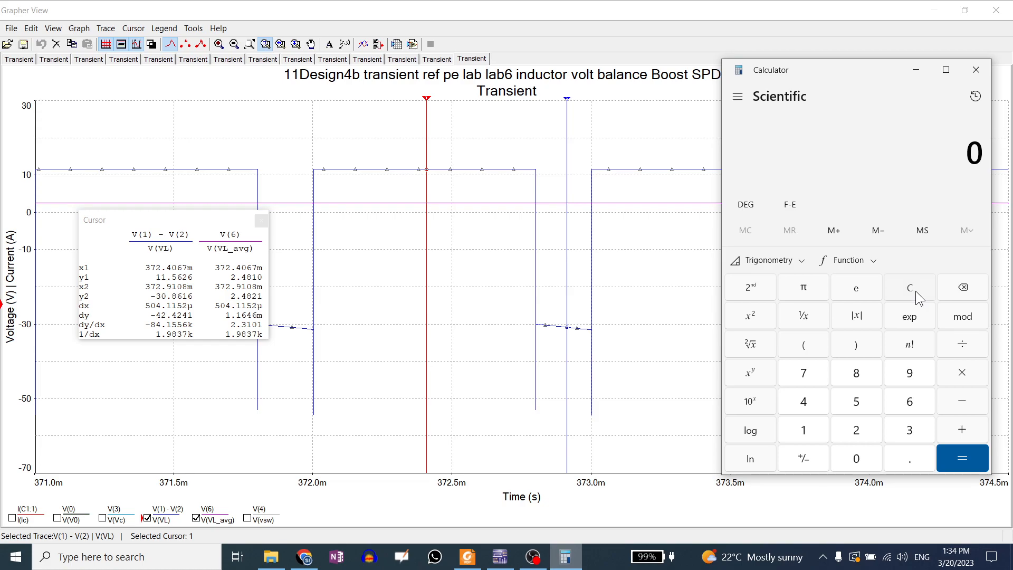
Step: Multiply the magnitude of VL's negative level, 30.8616, by the off-time fraction 0.2
{"action": "type", "text": "30."}
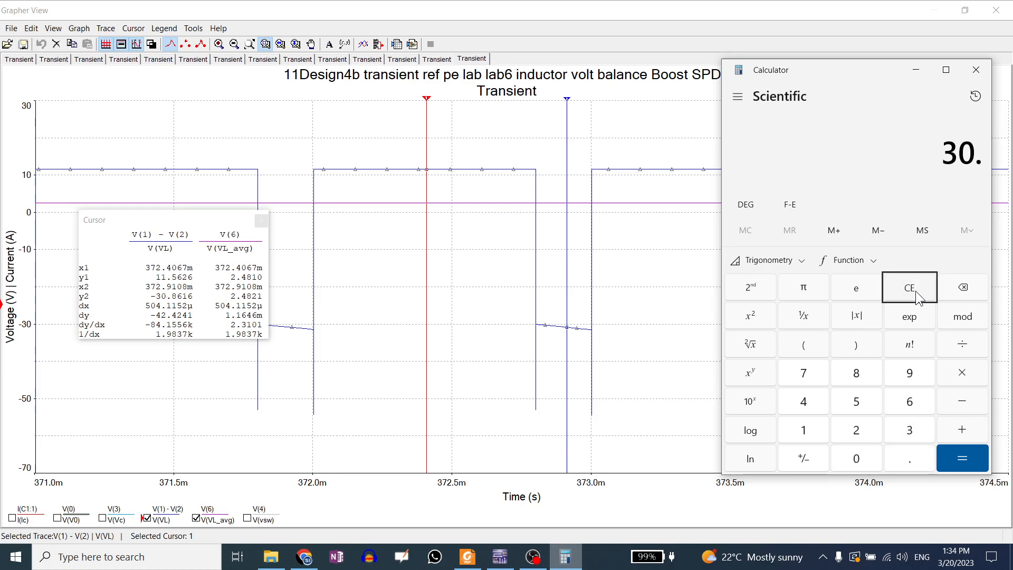
{"action": "type", "text": "8616"}
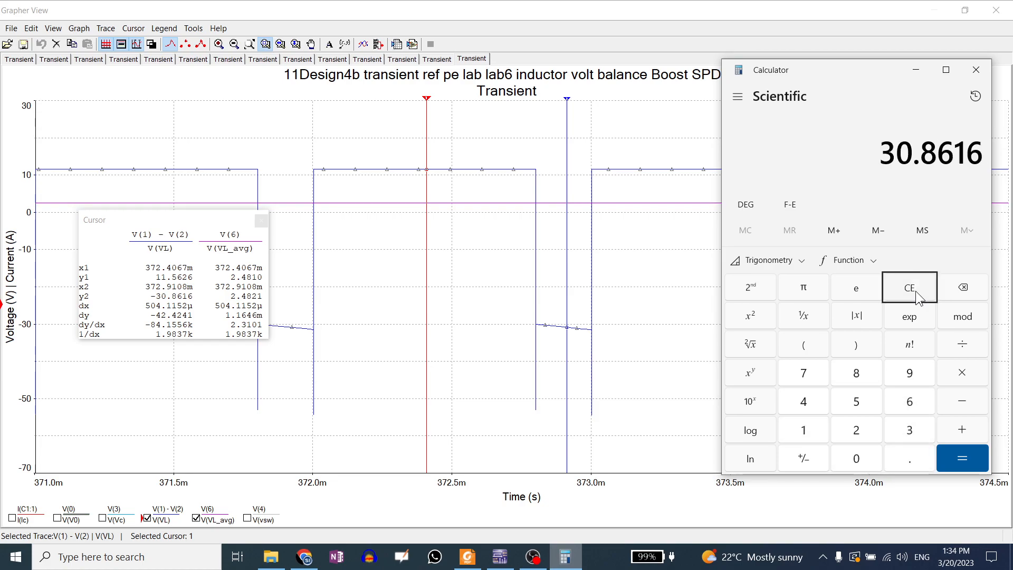
{"action": "key", "text": "asterisk"}
{"action": "type", "text": "0.2"}
{"action": "key", "text": "Return"}
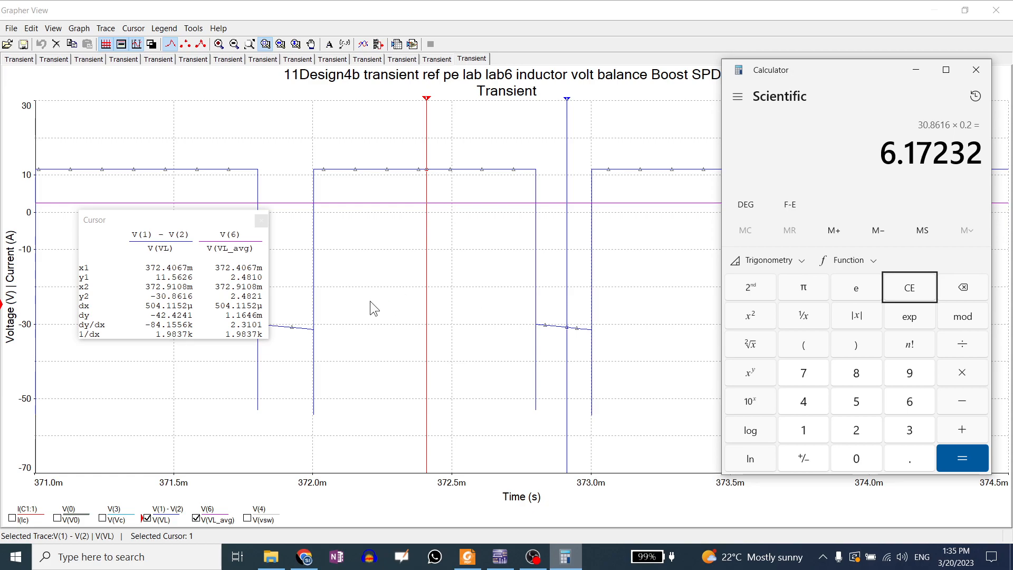
Step: Clear the previous result and multiply 11.56 by 0.08
{"action": "left_click", "coordinate": [913, 291]}
{"action": "type", "text": "11."}
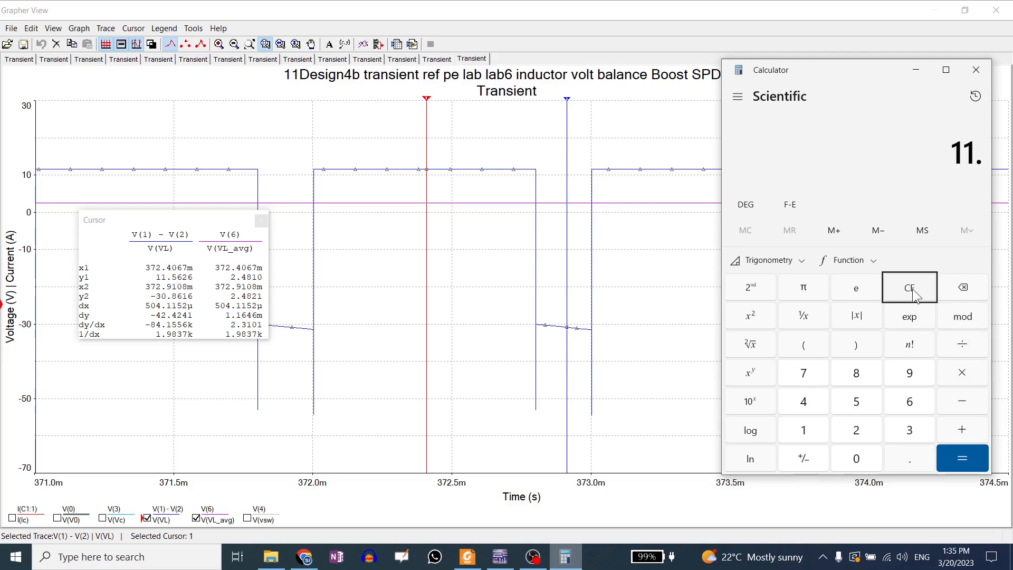
{"action": "type", "text": "56*0.08"}
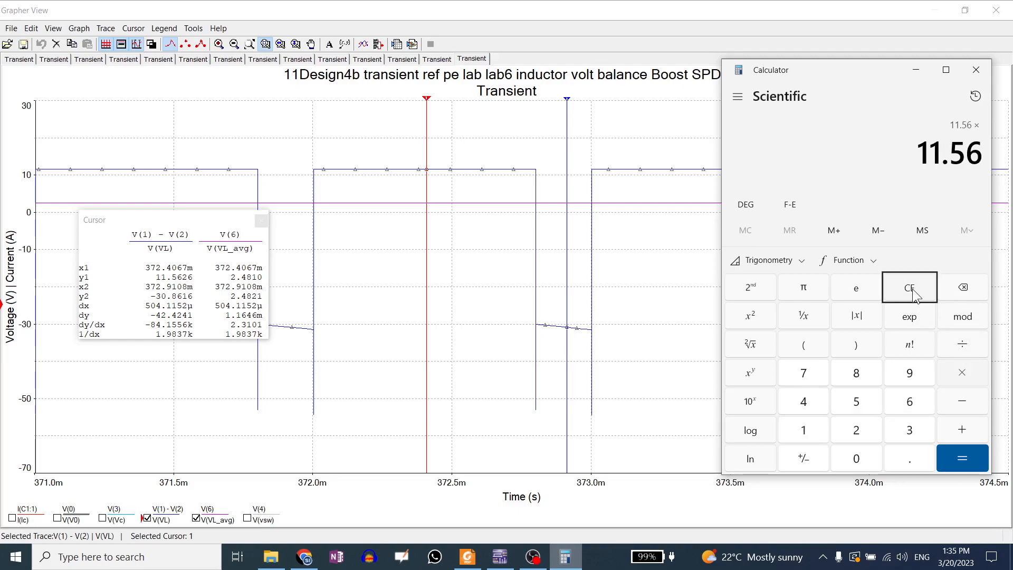
{"action": "key", "text": "Return"}
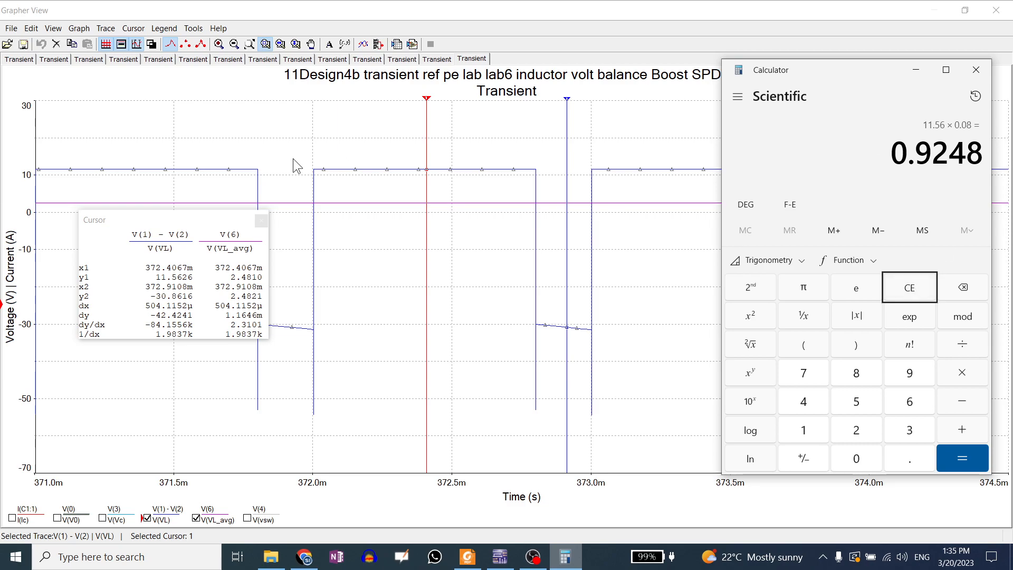
Step: Switch back to the Grapher, restore its full time range and window size, and rerun the transient analysis with a 1 s end time
{"action": "left_click", "coordinate": [244, 44]}
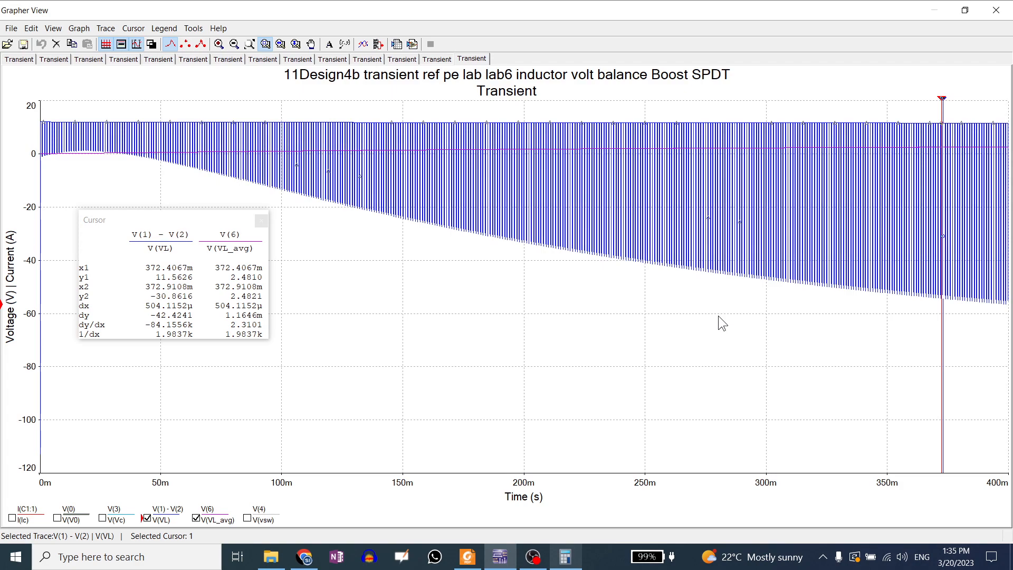
{"action": "left_click", "coordinate": [965, 10]}
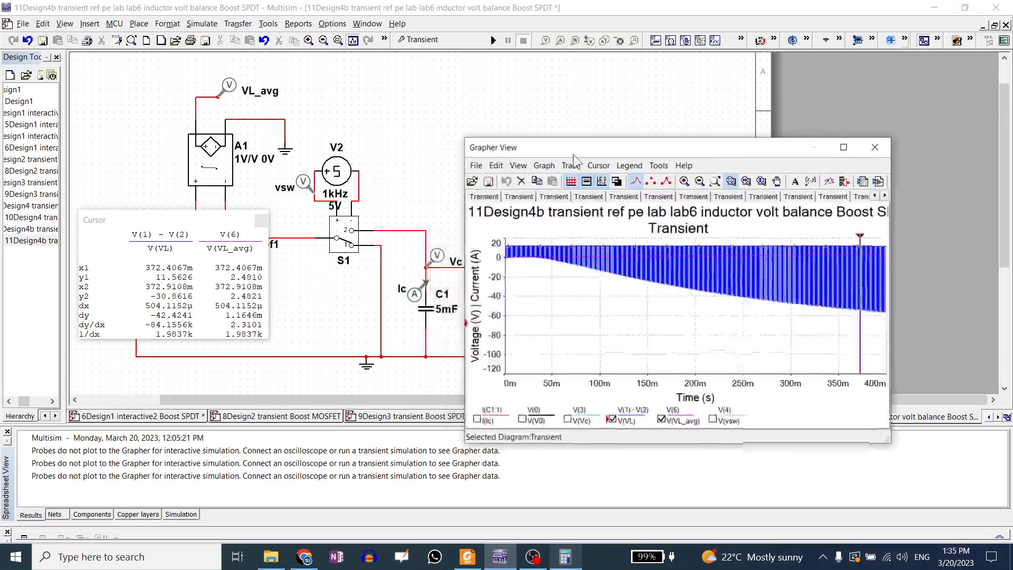
{"action": "left_click", "coordinate": [425, 38]}
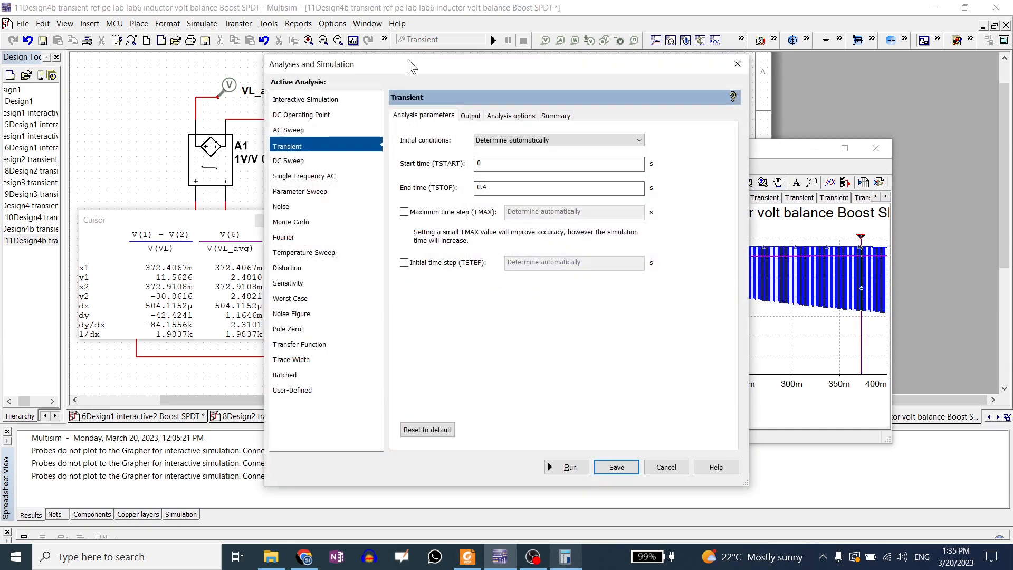
{"action": "left_click_drag", "start_coordinate": [408, 59], "coordinate": [517, 66]}
{"action": "left_click_drag", "start_coordinate": [636, 197], "coordinate": [554, 202]}
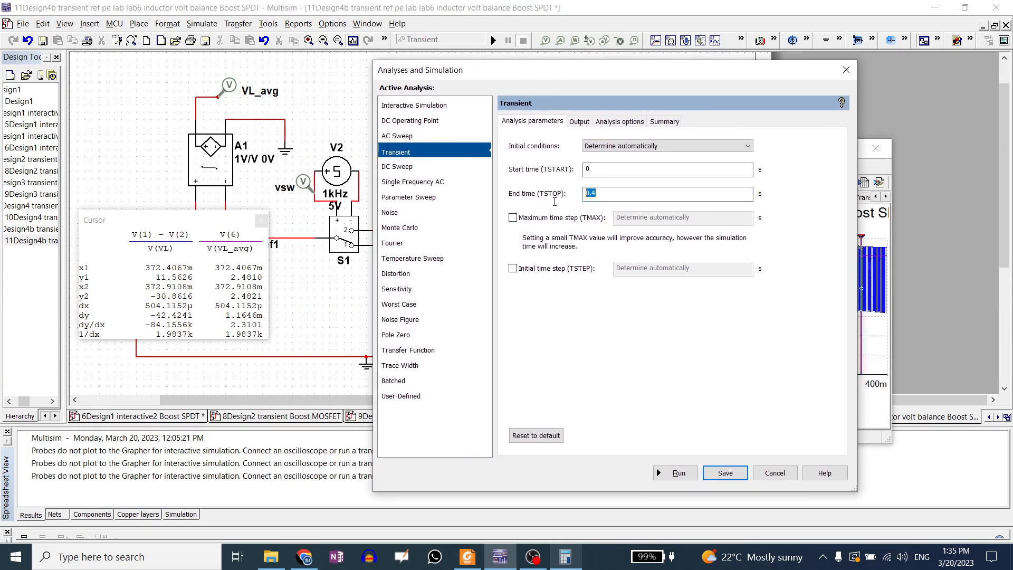
{"action": "type", "text": "1"}
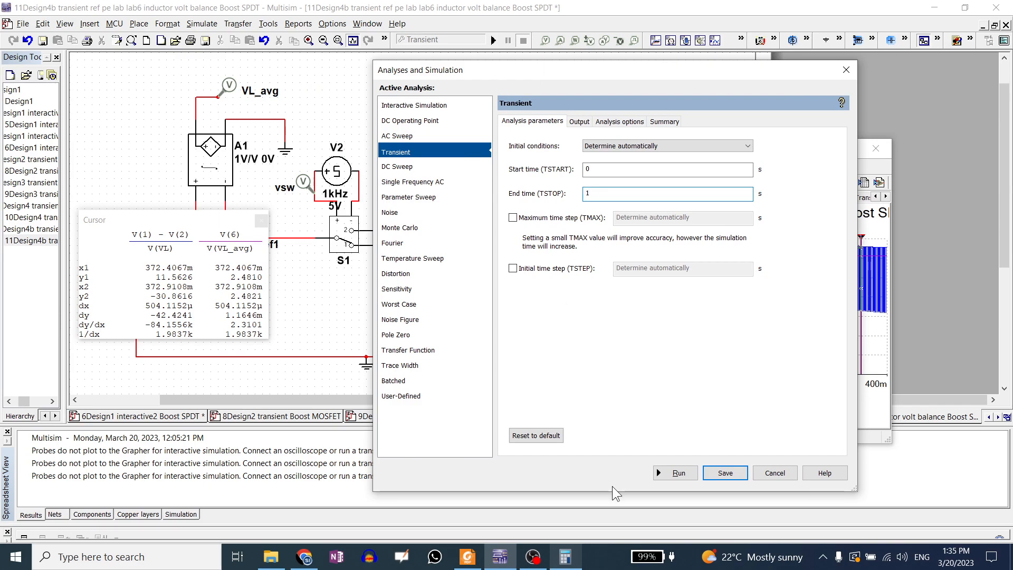
{"action": "left_click", "coordinate": [675, 473]}
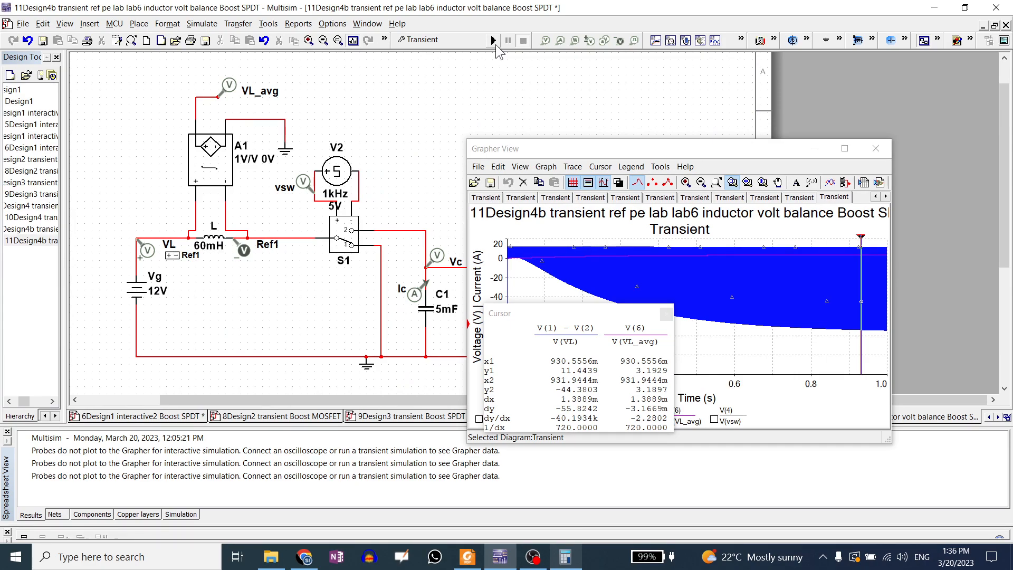
Step: Set the transient analysis end time to 1.5 s and rerun the simulation
{"action": "left_click", "coordinate": [431, 37]}
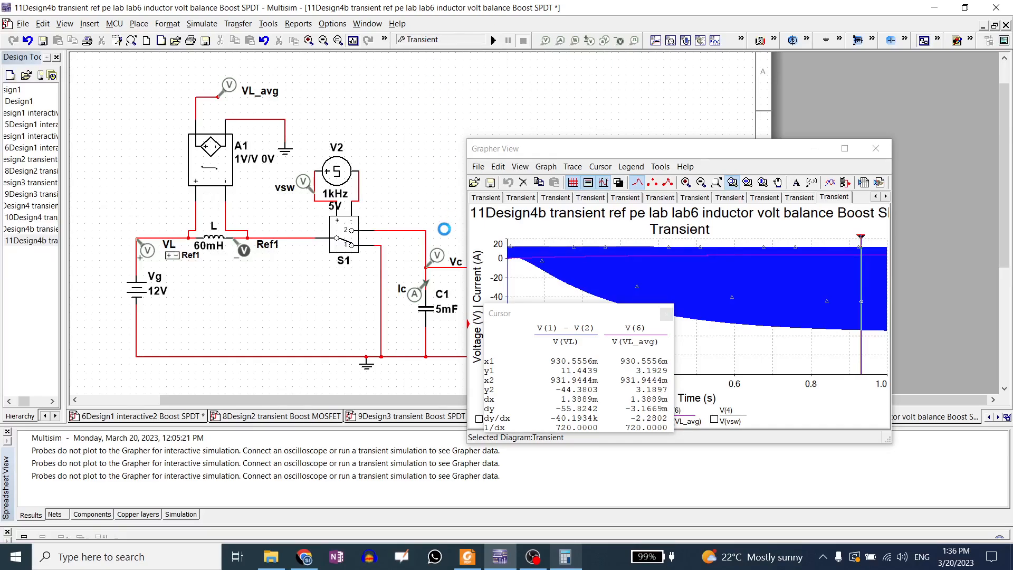
{"action": "double_click", "coordinate": [478, 186]}
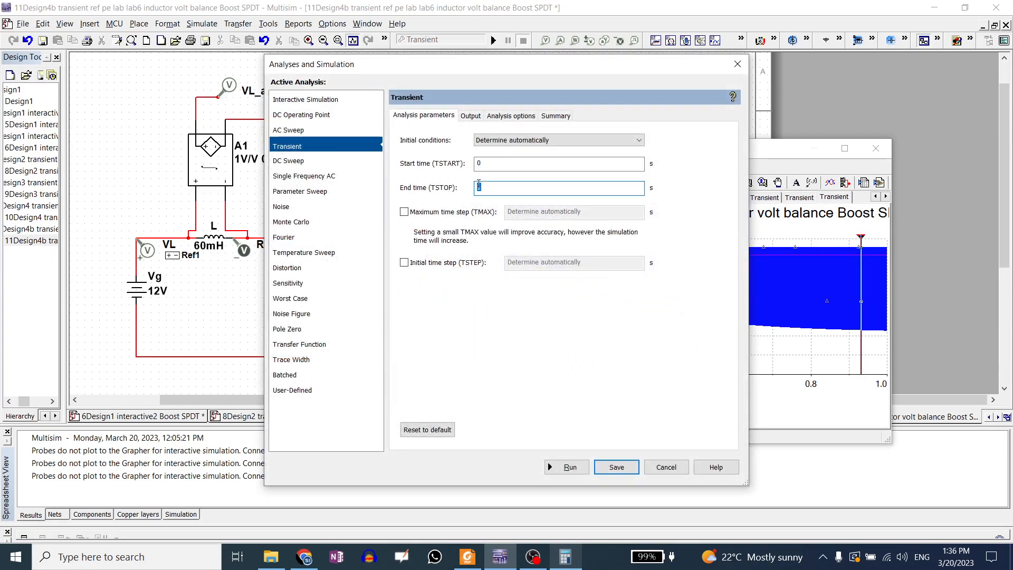
{"action": "type", "text": "1.5"}
{"action": "left_click", "coordinate": [570, 464]}
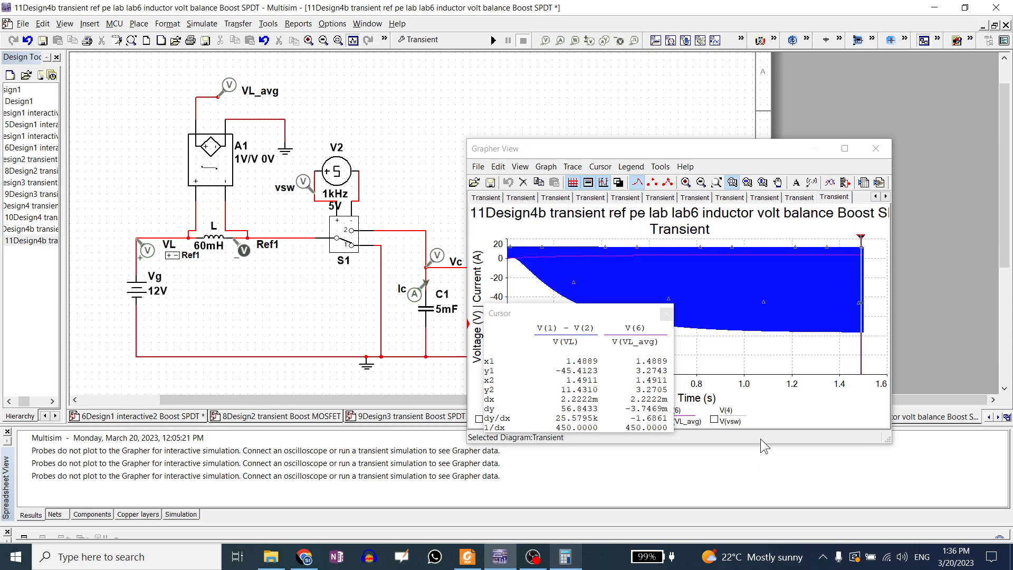
Step: Measure VL's positive and negative levels with cursors at about 1.4744 s and 1.4749 s, and move the cursor readout clear of the graph
{"action": "left_click_drag", "start_coordinate": [796, 146], "coordinate": [656, 102]}
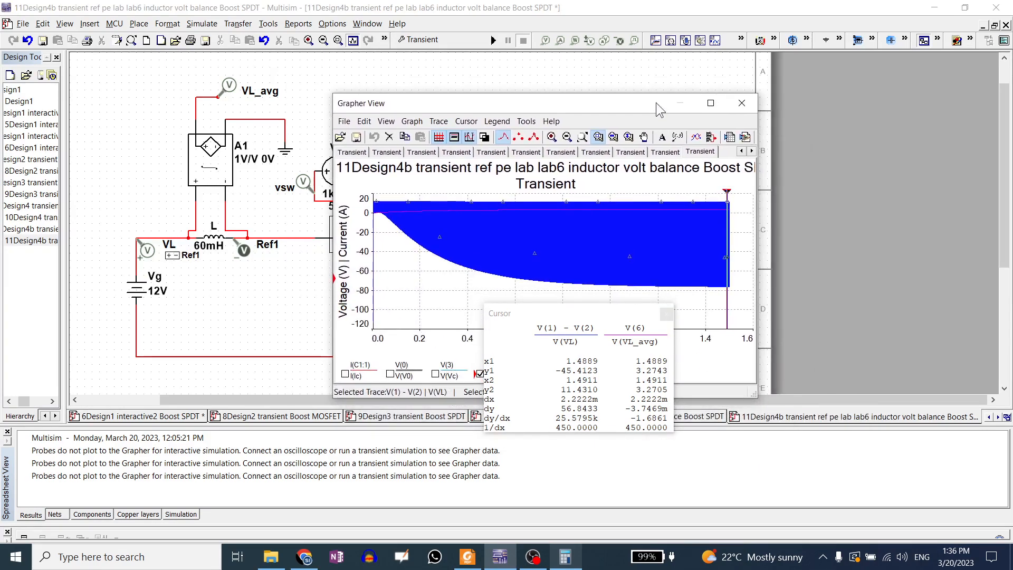
{"action": "left_click_drag", "start_coordinate": [721, 198], "coordinate": [718, 301]}
{"action": "left_click_drag", "start_coordinate": [723, 198], "coordinate": [726, 297]}
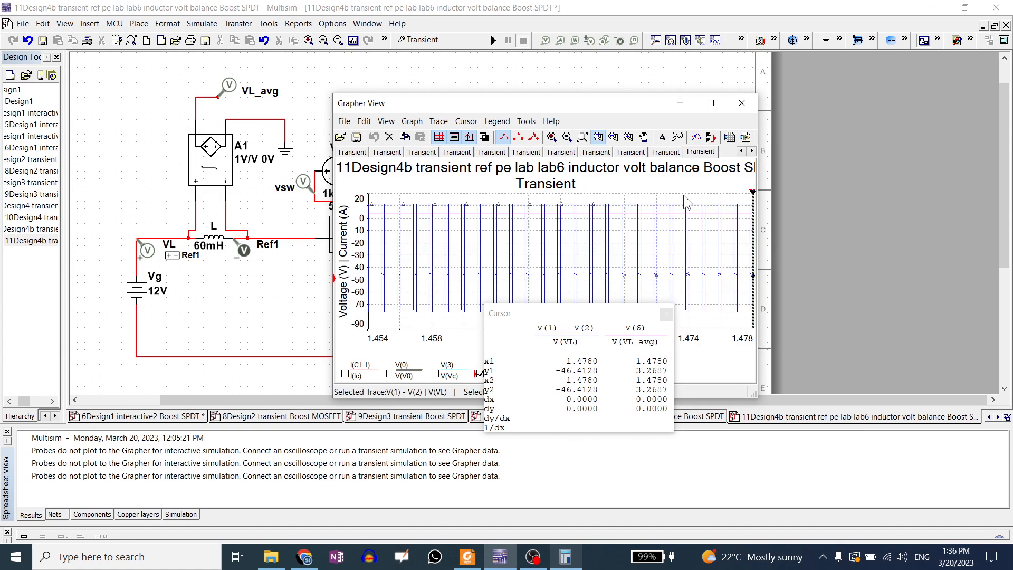
{"action": "left_click_drag", "start_coordinate": [683, 198], "coordinate": [708, 322]}
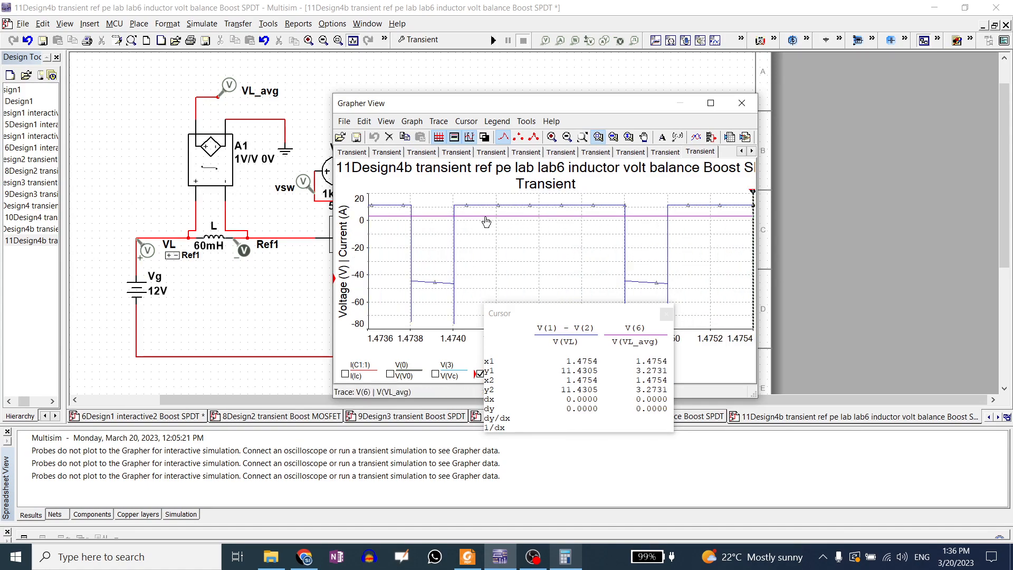
{"action": "left_click_drag", "start_coordinate": [559, 314], "coordinate": [550, 360]}
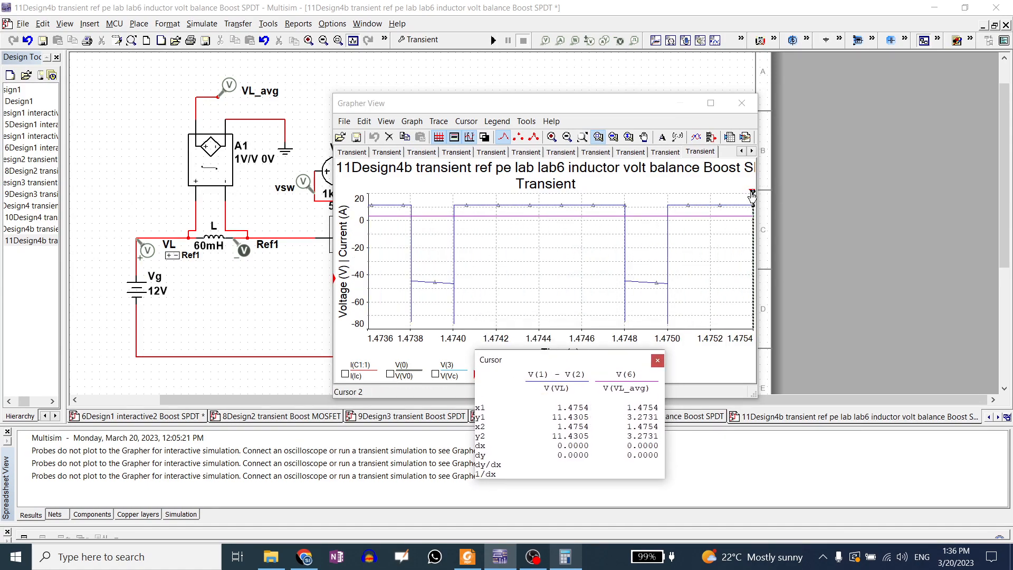
{"action": "left_click_drag", "start_coordinate": [753, 191], "coordinate": [646, 196]}
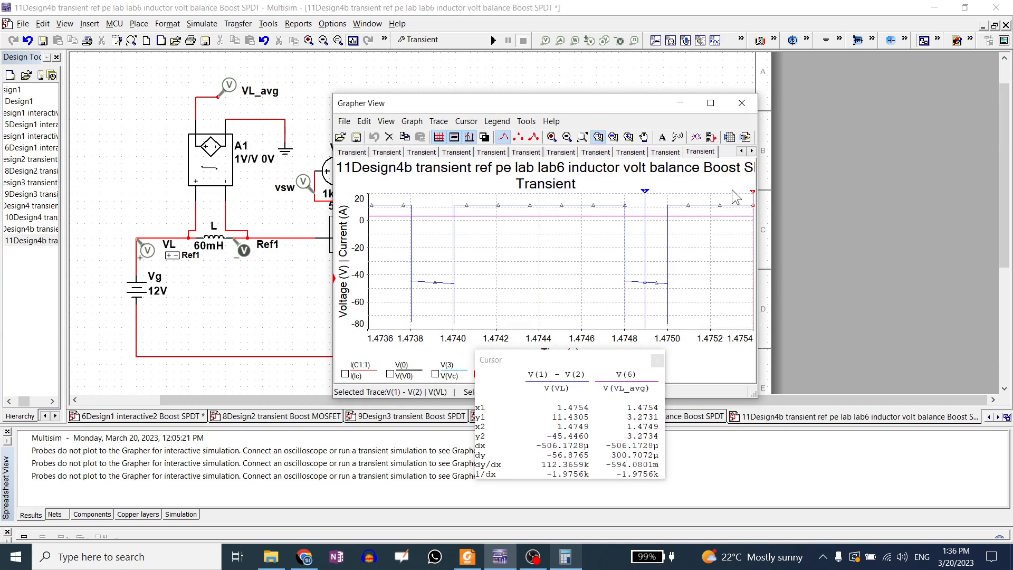
{"action": "left_click_drag", "start_coordinate": [752, 192], "coordinate": [540, 192]}
{"action": "left_click_drag", "start_coordinate": [552, 359], "coordinate": [866, 230]}
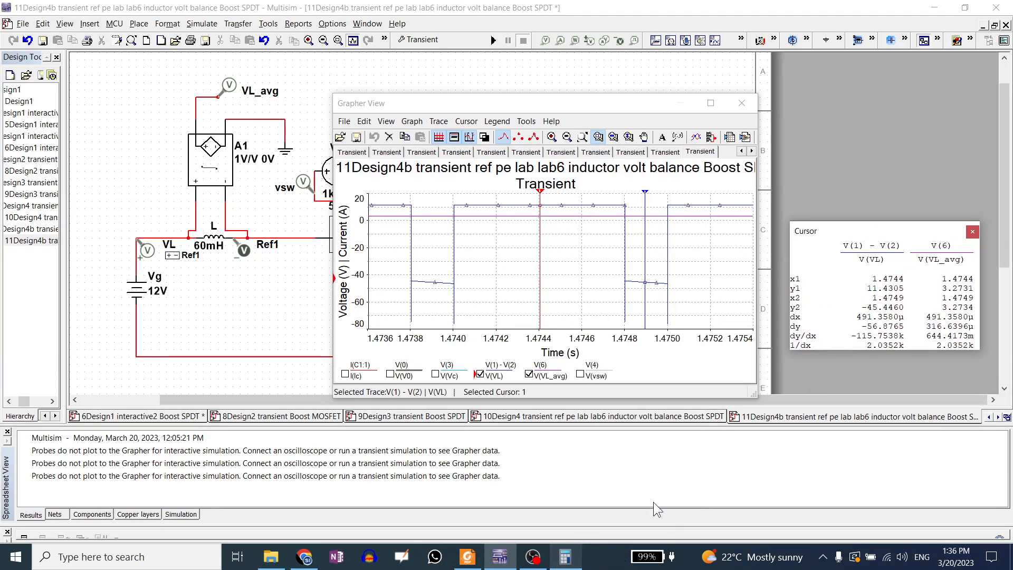
Step: Switch to Calculator, move it clear of the graph and cursor readout, and multiply VL's positive level 11.43 by the duty cycle 0.8
{"action": "left_click", "coordinate": [565, 557]}
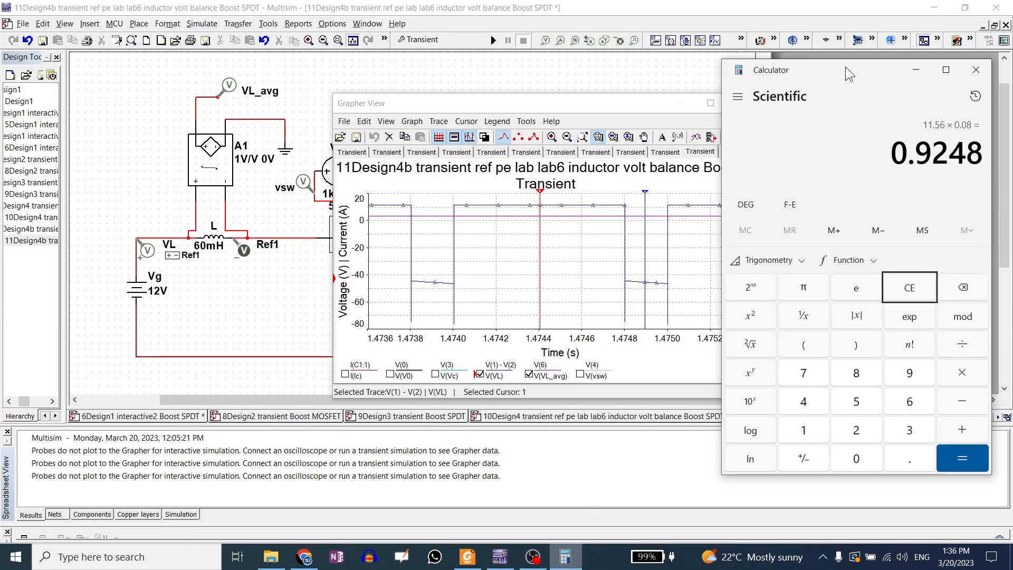
{"action": "left_click_drag", "start_coordinate": [845, 66], "coordinate": [152, 59]}
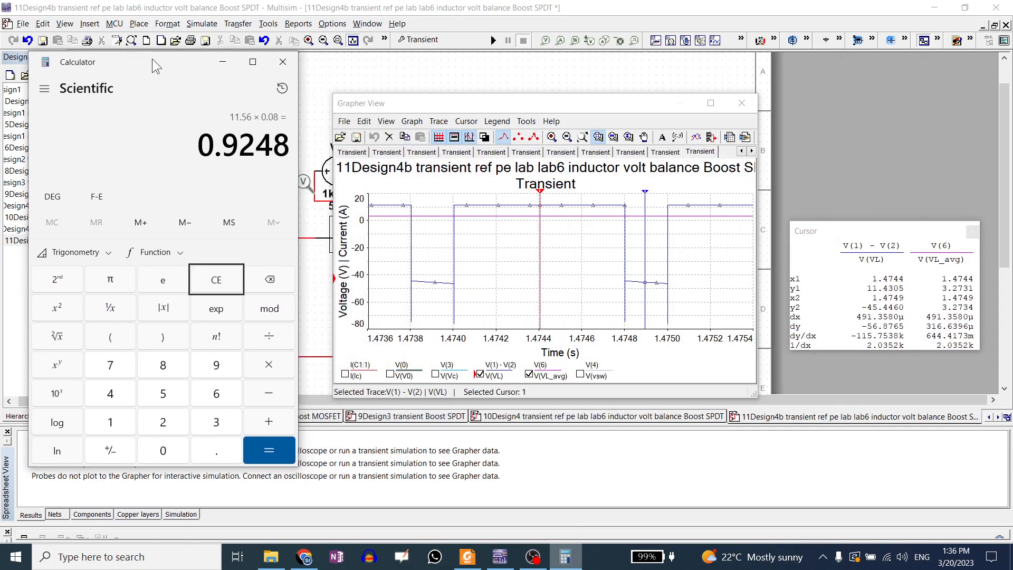
{"action": "left_click", "coordinate": [209, 281]}
{"action": "type", "text": "11"}
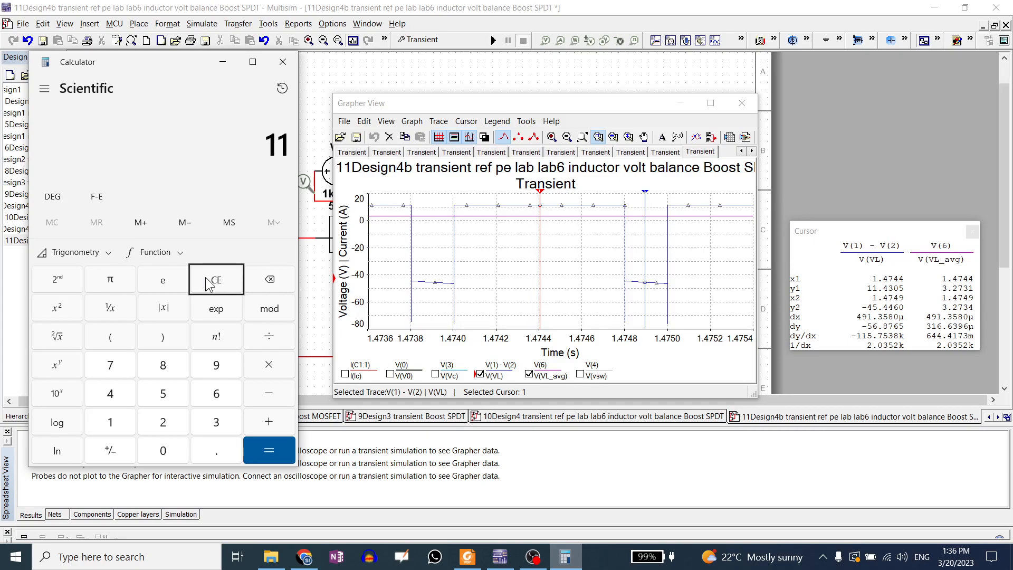
{"action": "type", "text": ".43*0.8"}
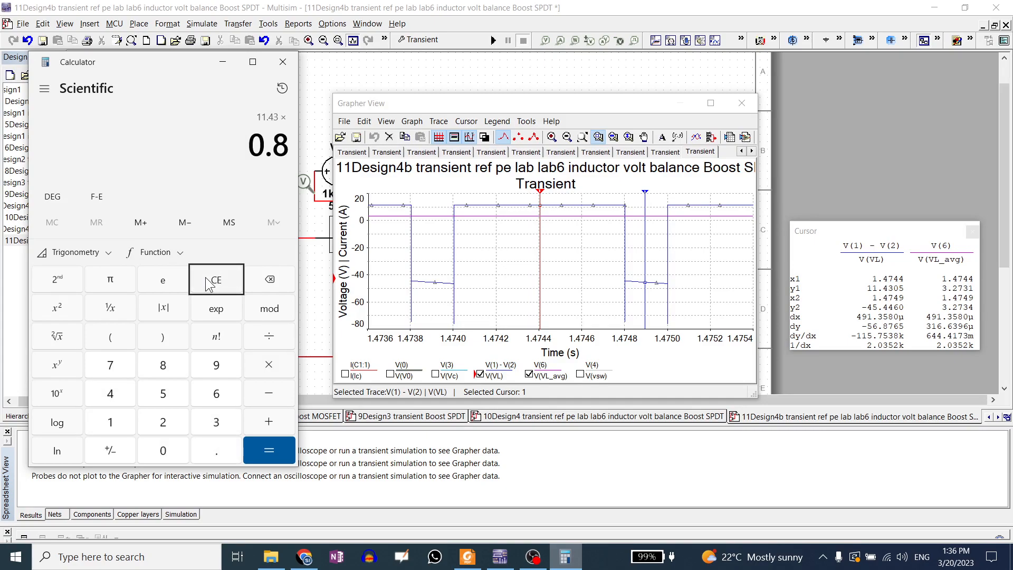
{"action": "key", "text": "Return"}
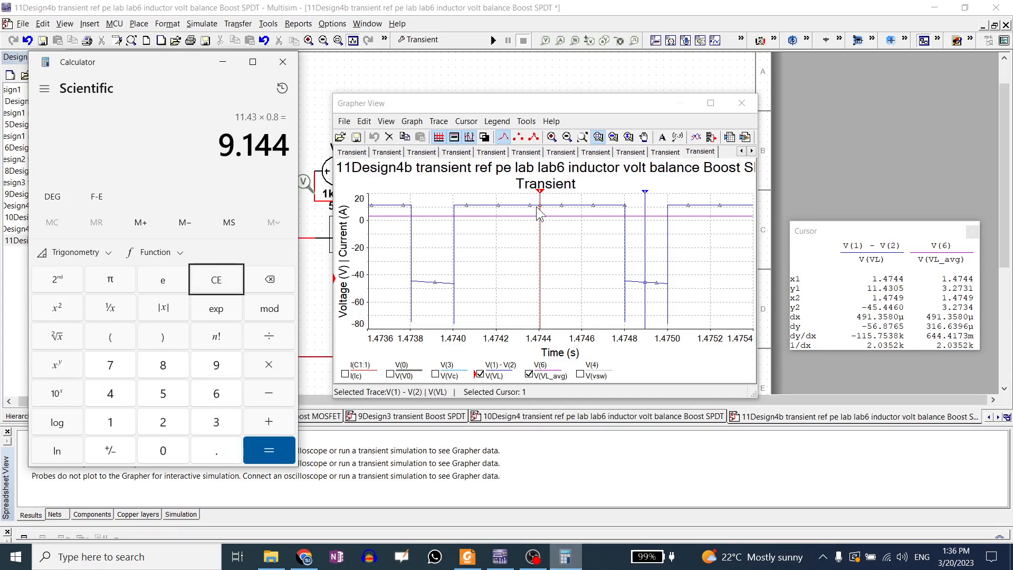
Step: Nudge cursor 1 along VL's positive level, and multiply the negative level's magnitude 45.4 by 0.2 in Calculator
{"action": "mouse_move", "coordinate": [541, 197]}
{"action": "left_mouse_down"}
{"action": "mouse_move", "coordinate": [580, 197]}
{"action": "mouse_move", "coordinate": [531, 196]}
{"action": "mouse_move", "coordinate": [543, 196]}
{"action": "left_mouse_up"}
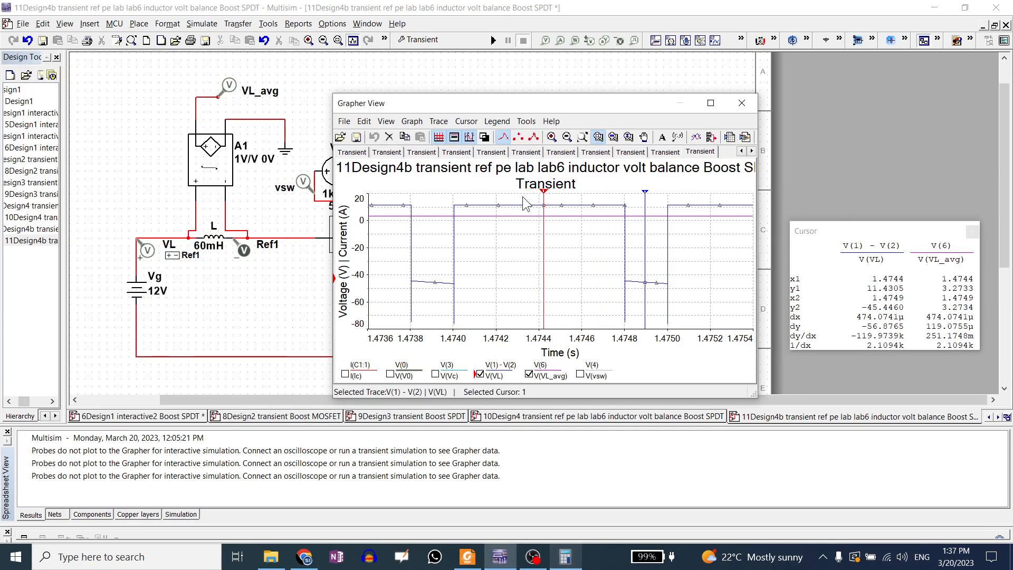
{"action": "left_click", "coordinate": [566, 557]}
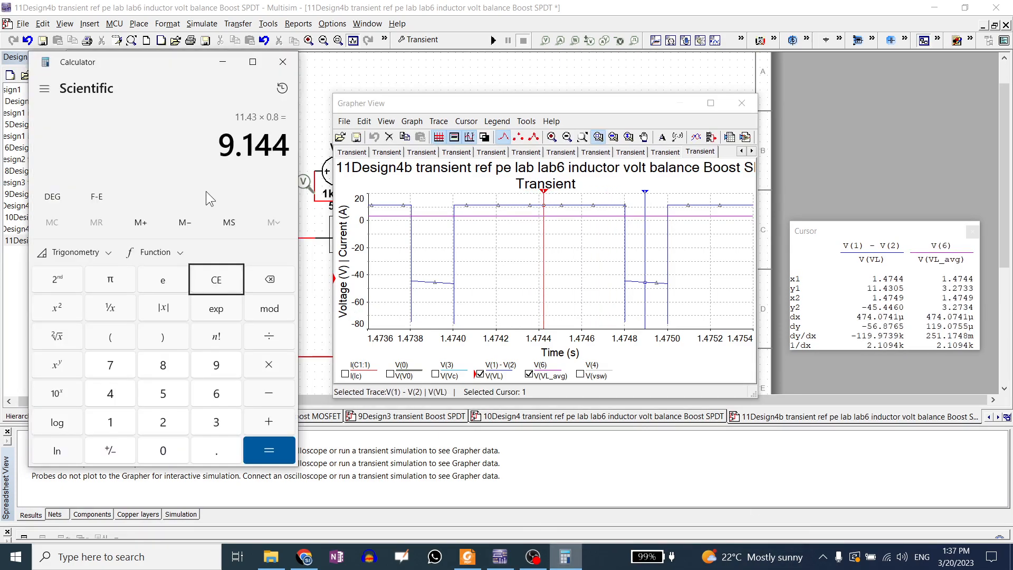
{"action": "left_click", "coordinate": [216, 280]}
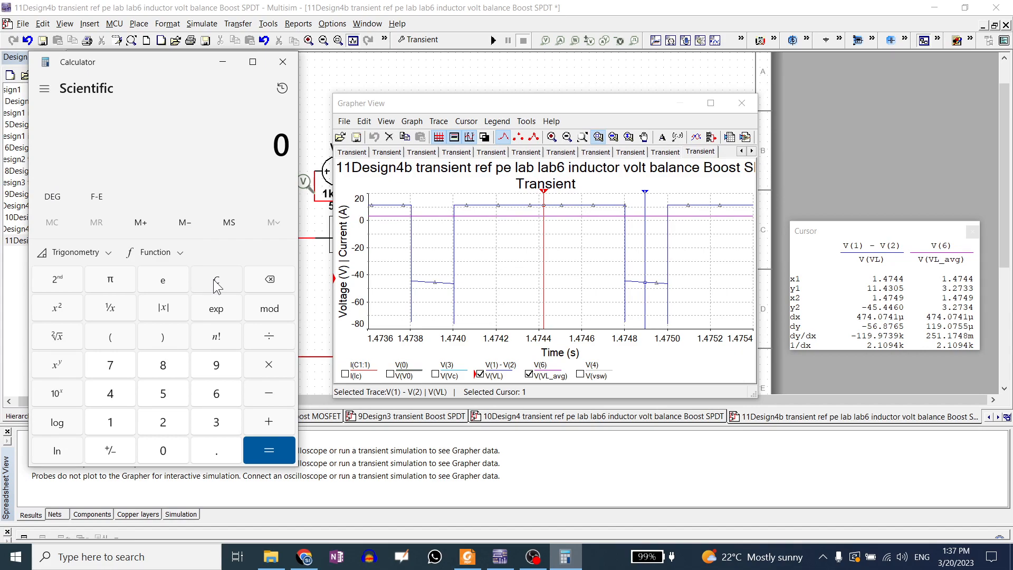
{"action": "type", "text": "45."}
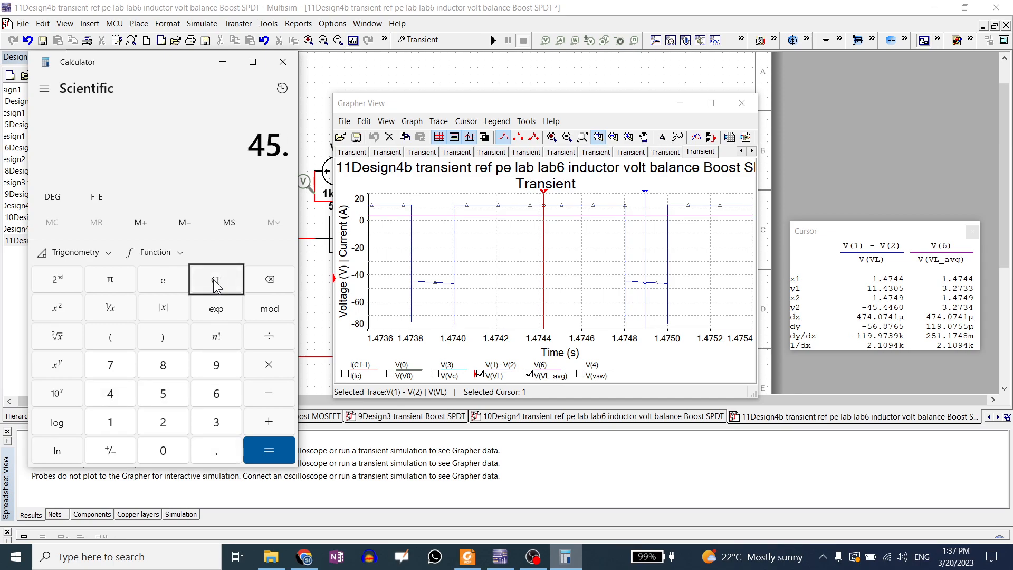
{"action": "type", "text": "4*0.2"}
{"action": "key", "text": "Return"}
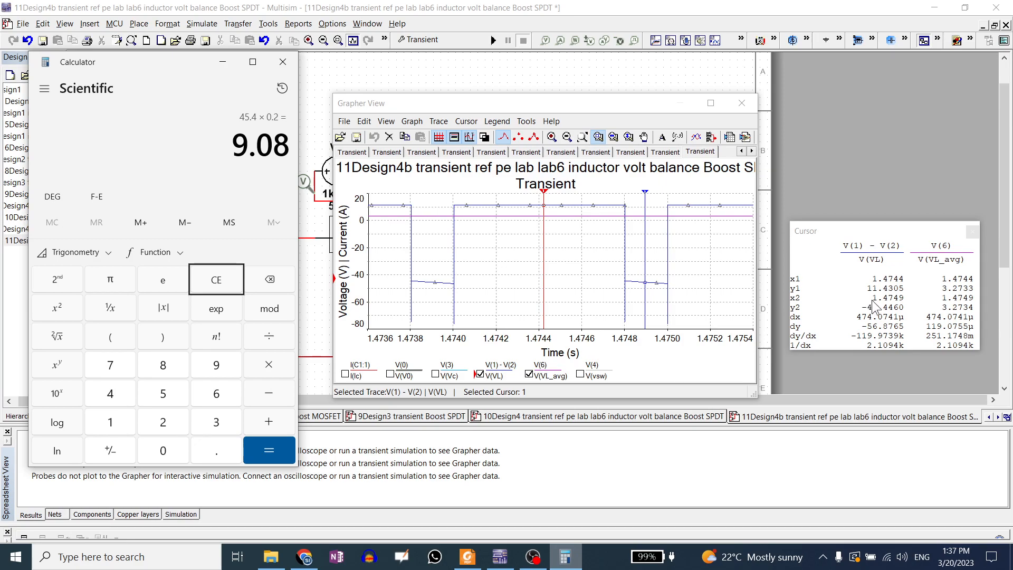
Step: Restore the Grapher's full time range, hide the VL trace so only VL_avg is plotted, and maximize the graph window
{"action": "left_click", "coordinate": [584, 136]}
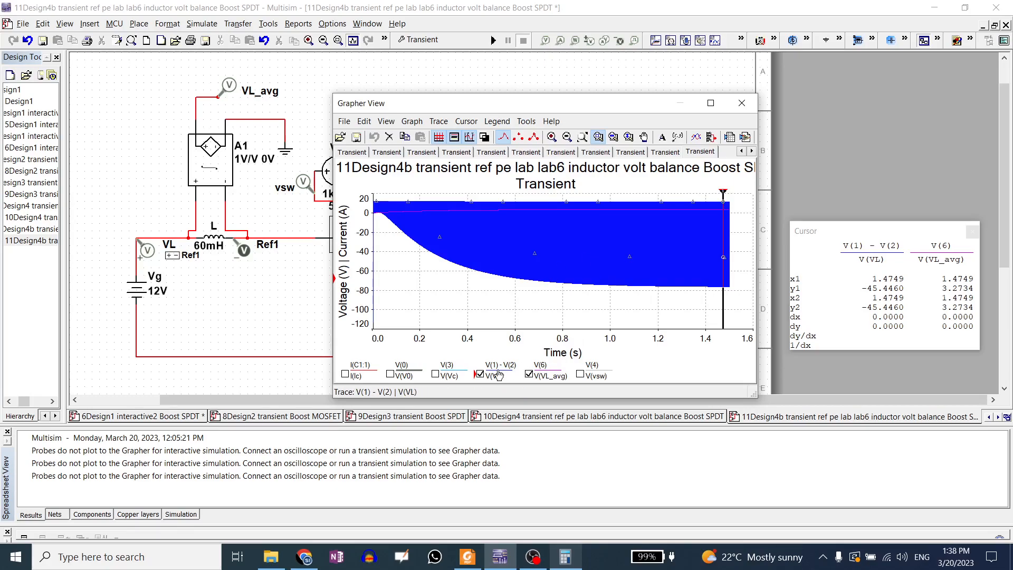
{"action": "left_click", "coordinate": [479, 374]}
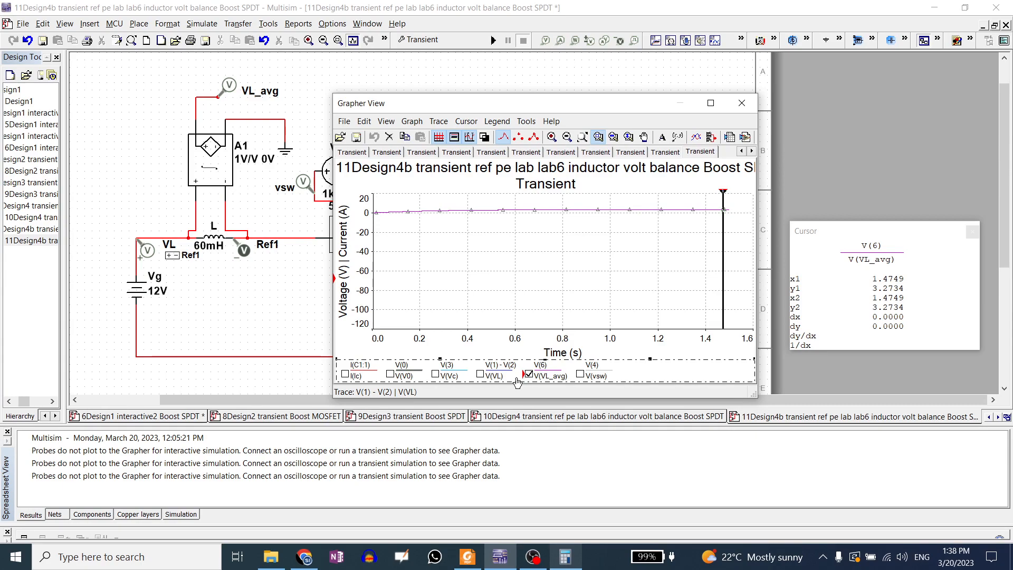
{"action": "left_click", "coordinate": [517, 382]}
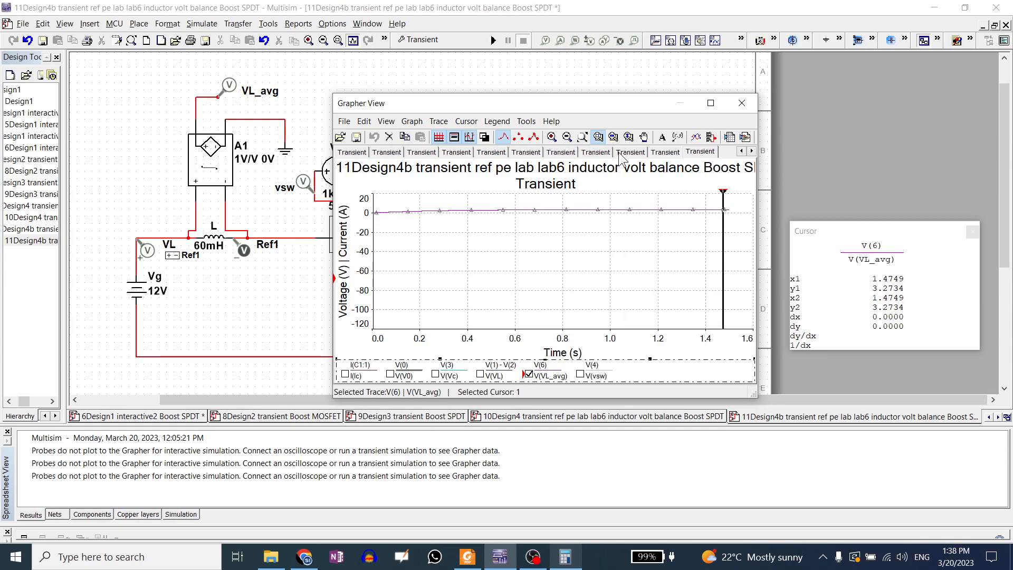
{"action": "double_click", "coordinate": [615, 96]}
{"action": "left_click", "coordinate": [700, 10]}
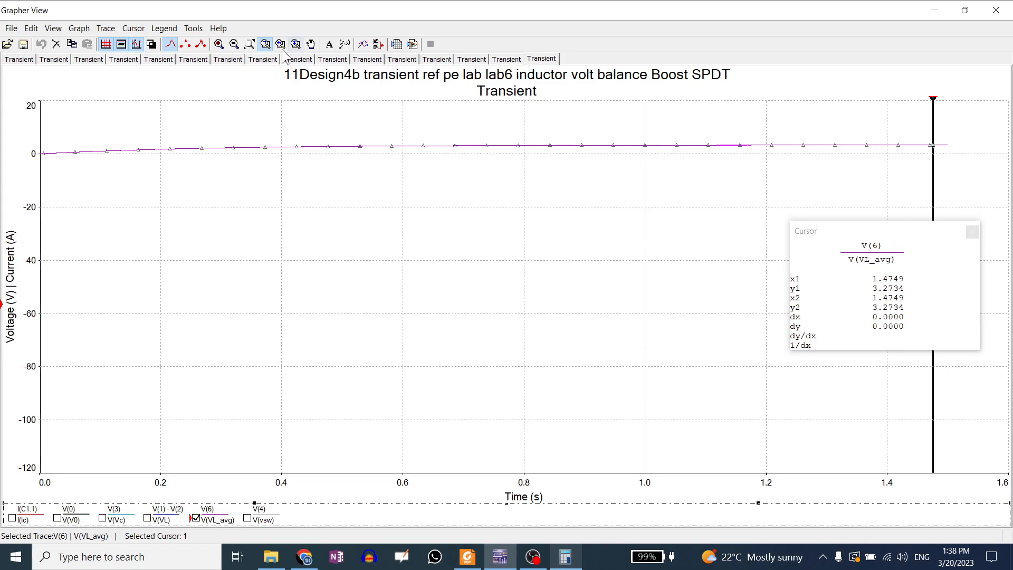
Step: Fit the graph to the VL_avg trace, then display the VL trace again and fit both traces
{"action": "left_click", "coordinate": [250, 44]}
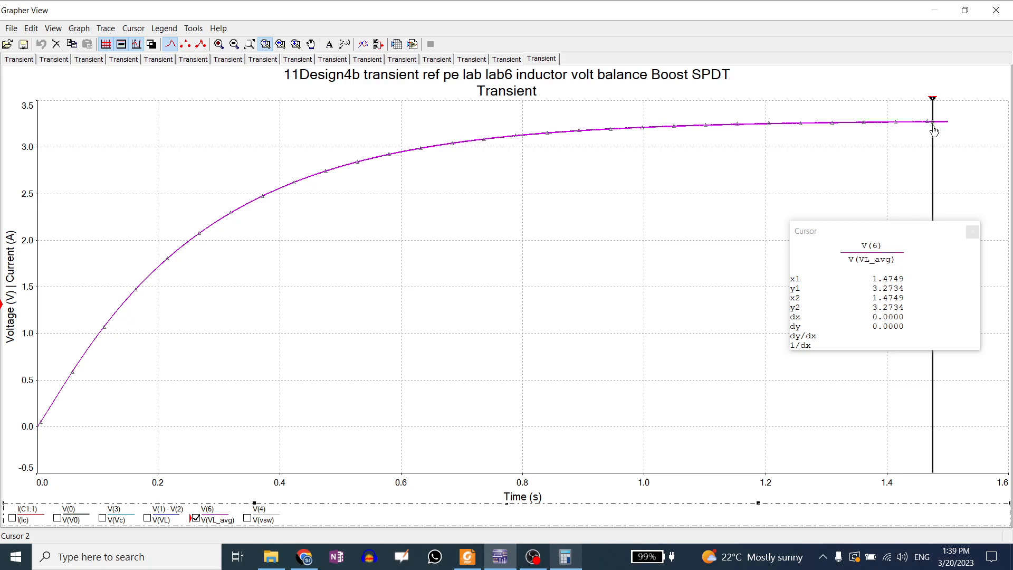
{"action": "left_click", "coordinate": [933, 129]}
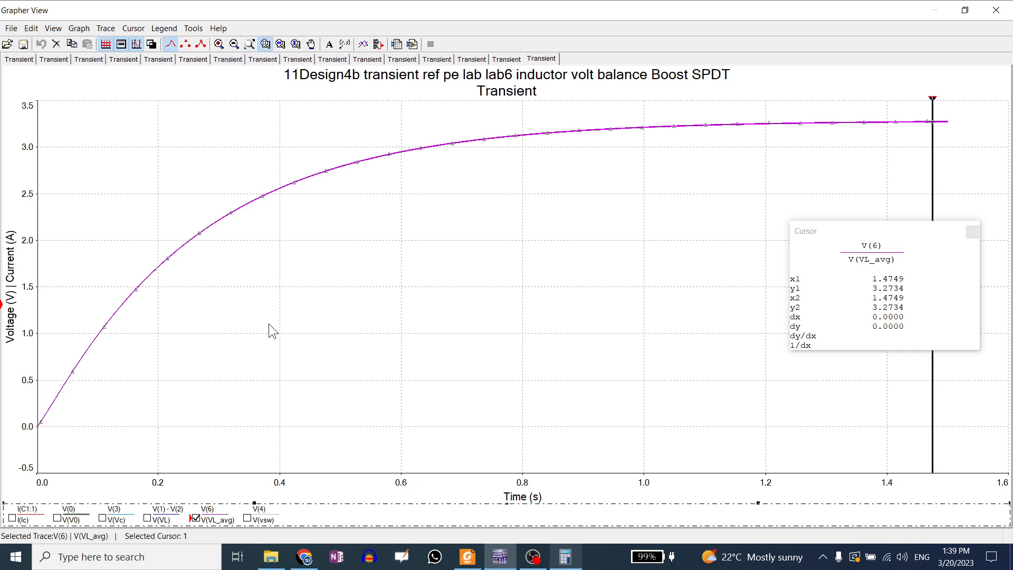
{"action": "left_click", "coordinate": [147, 518]}
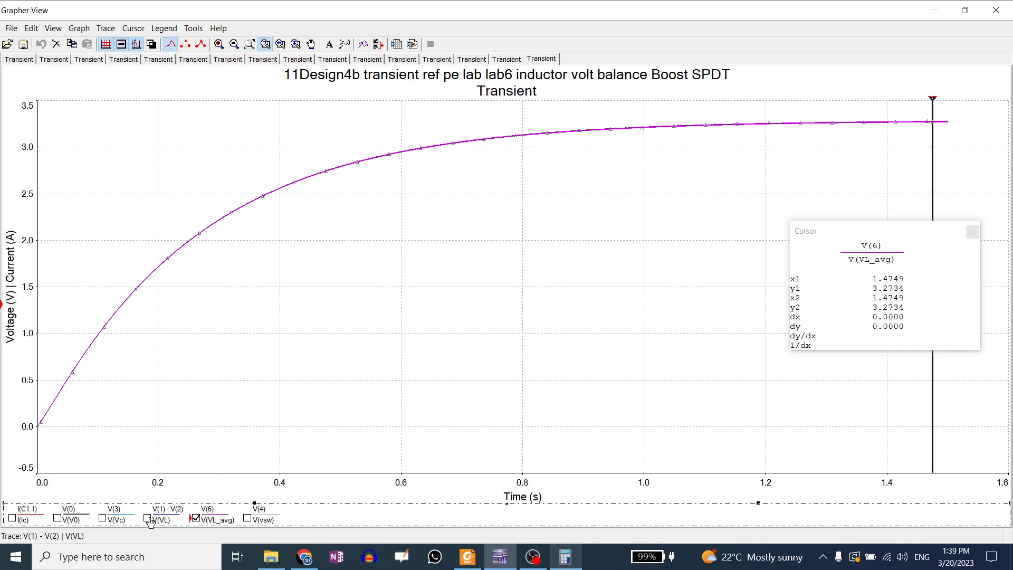
{"action": "left_click", "coordinate": [249, 43]}
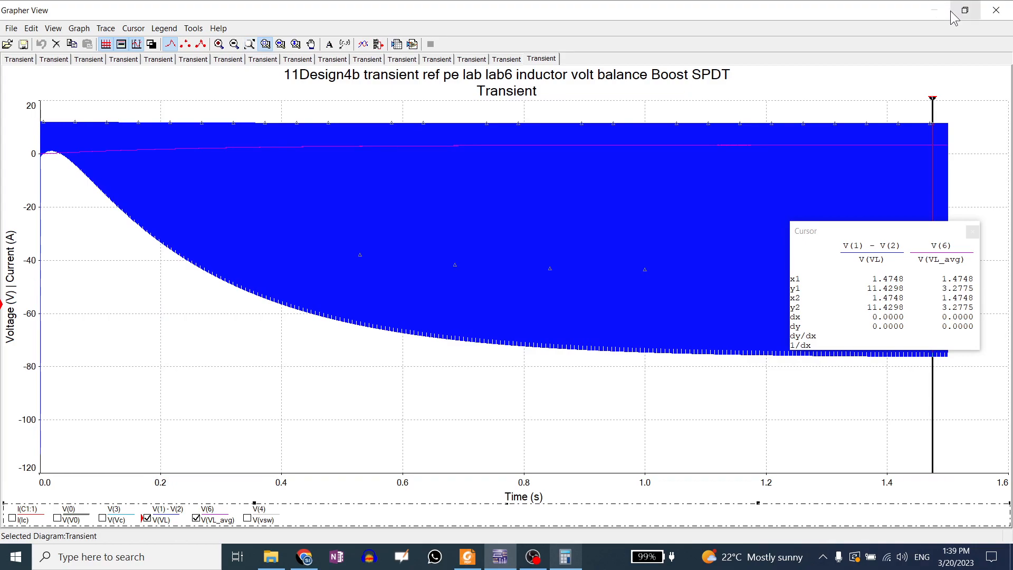
Step: Close the Grapher and open the design "13Design5 lab-6_R1 Capacitor charge balance Boost SPDT" from the selected folder in File Explorer
{"action": "left_click", "coordinate": [970, 10]}
{"action": "left_click_drag", "start_coordinate": [600, 106], "coordinate": [703, 82]}
{"action": "left_click", "coordinate": [842, 83]}
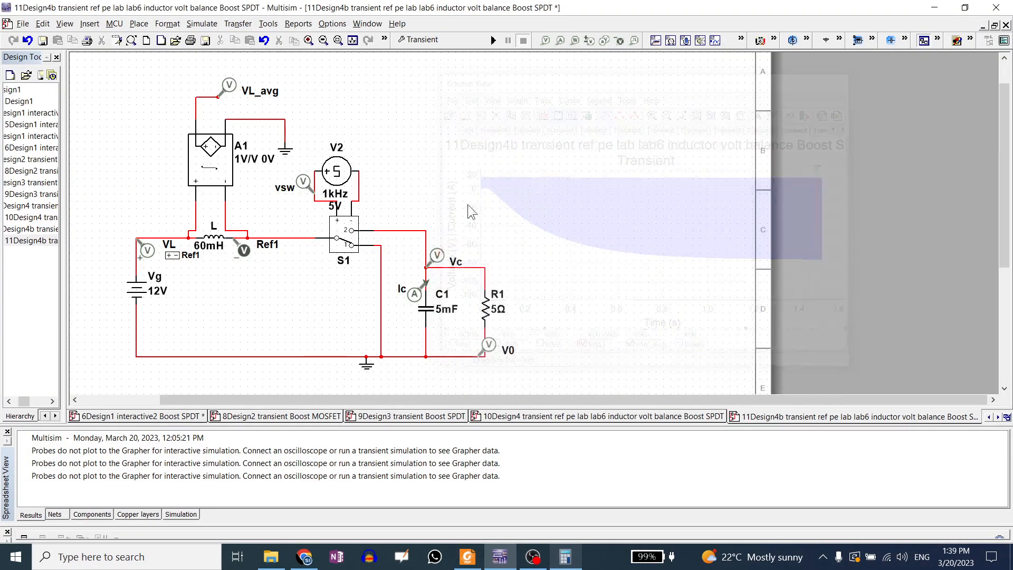
{"action": "left_click", "coordinate": [271, 555]}
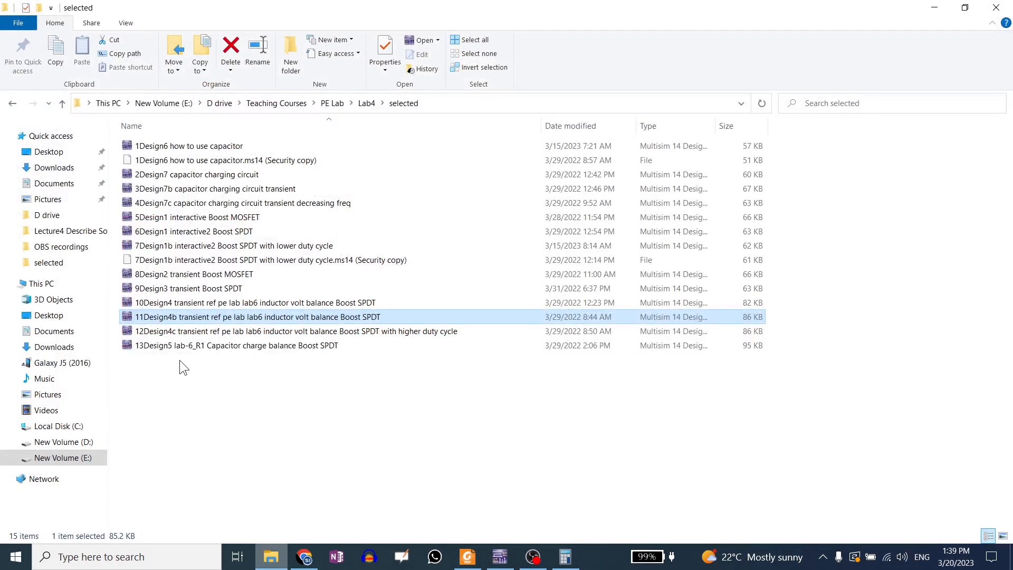
{"action": "double_click", "coordinate": [207, 350]}
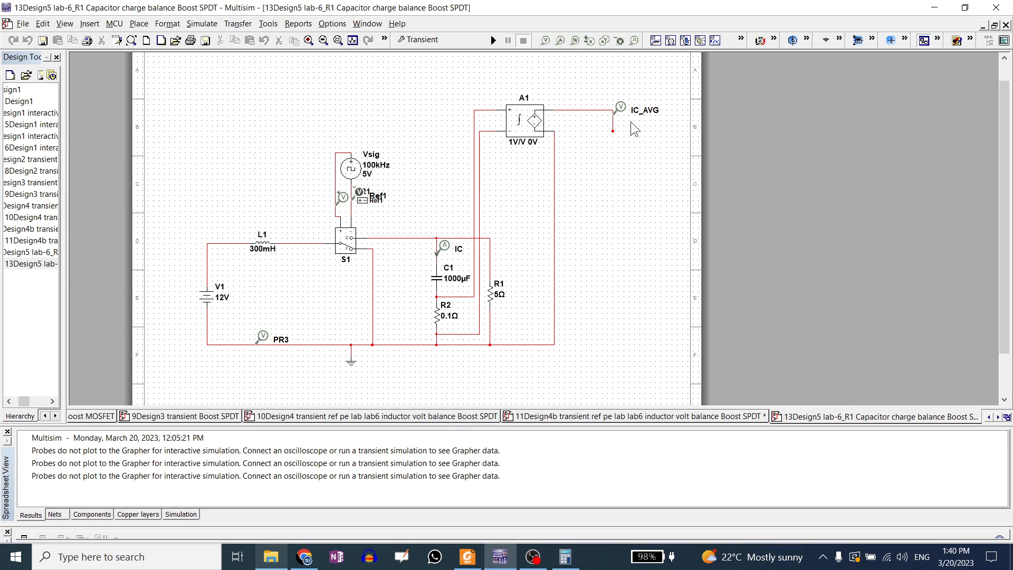
Step: Run the transient simulation of the capacitor charge balance circuit at 100 kHz, moving the cursor readout clear of the plotted traces
{"action": "left_click", "coordinate": [494, 41]}
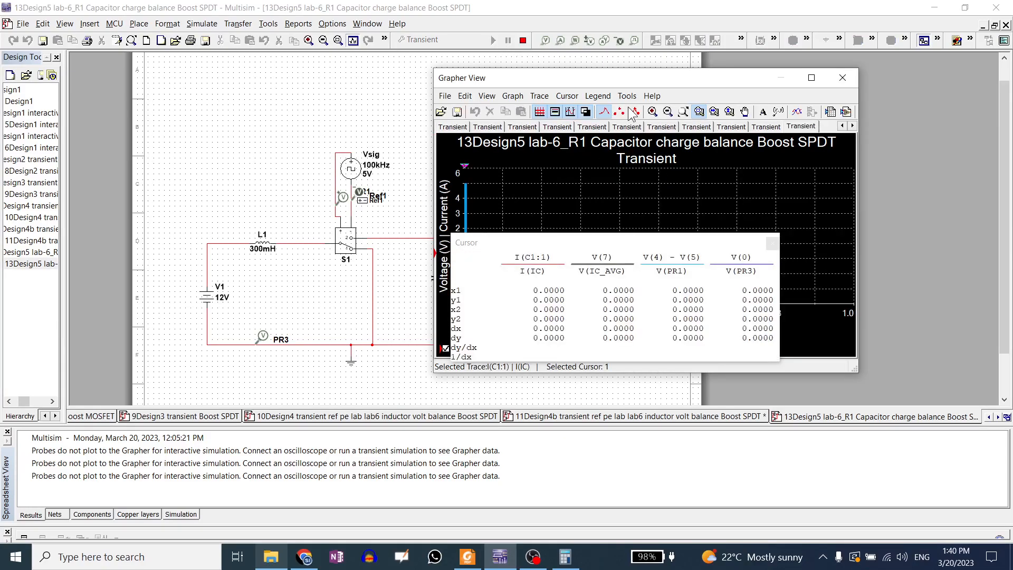
{"action": "left_click_drag", "start_coordinate": [650, 240], "coordinate": [561, 344]}
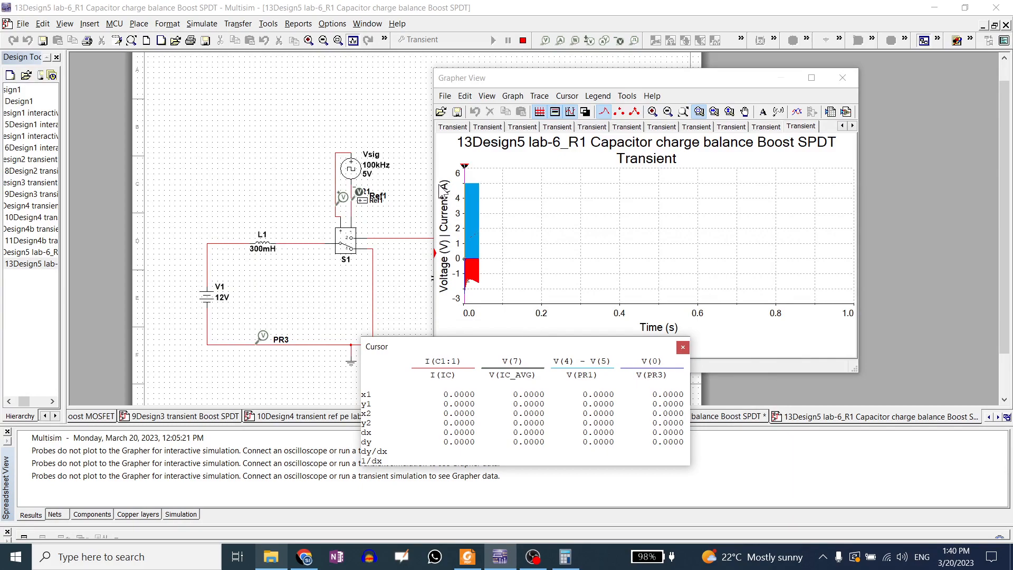
{"action": "left_click", "coordinate": [681, 113]}
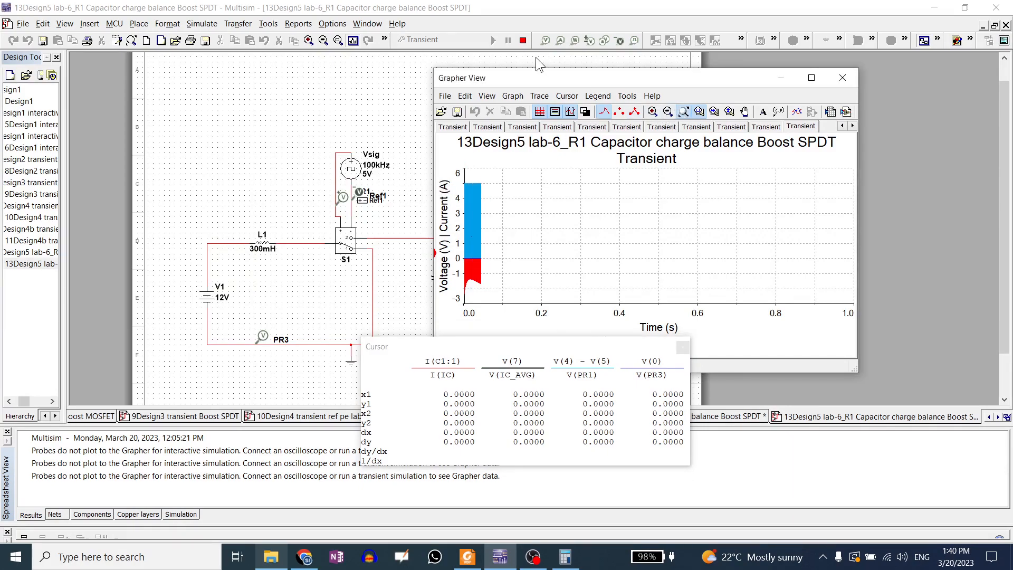
Step: Set the Vsig clock source's frequency to 10 kHz and dismiss the simulation notice
{"action": "double_click", "coordinate": [351, 169]}
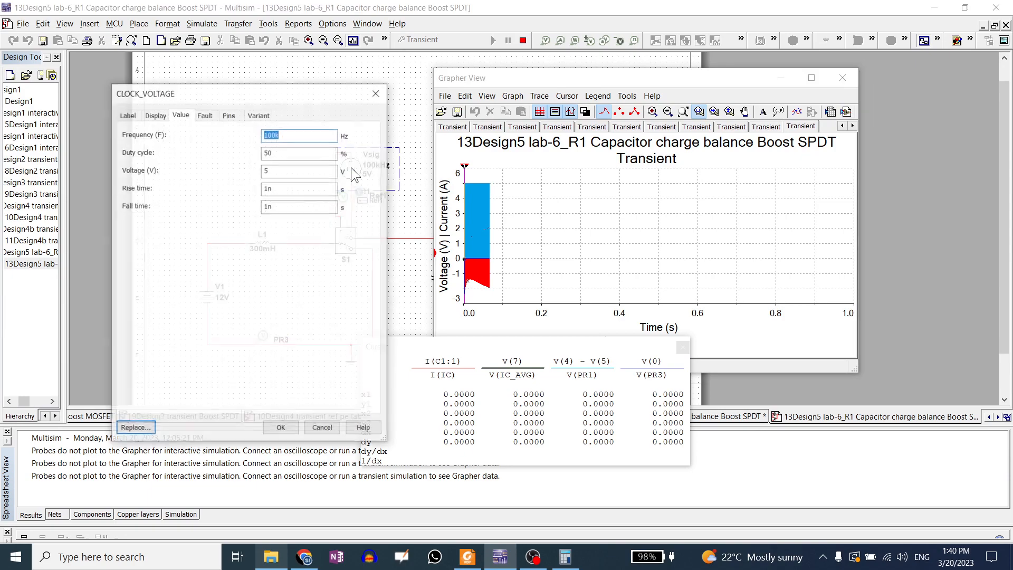
{"action": "left_click", "coordinate": [276, 134]}
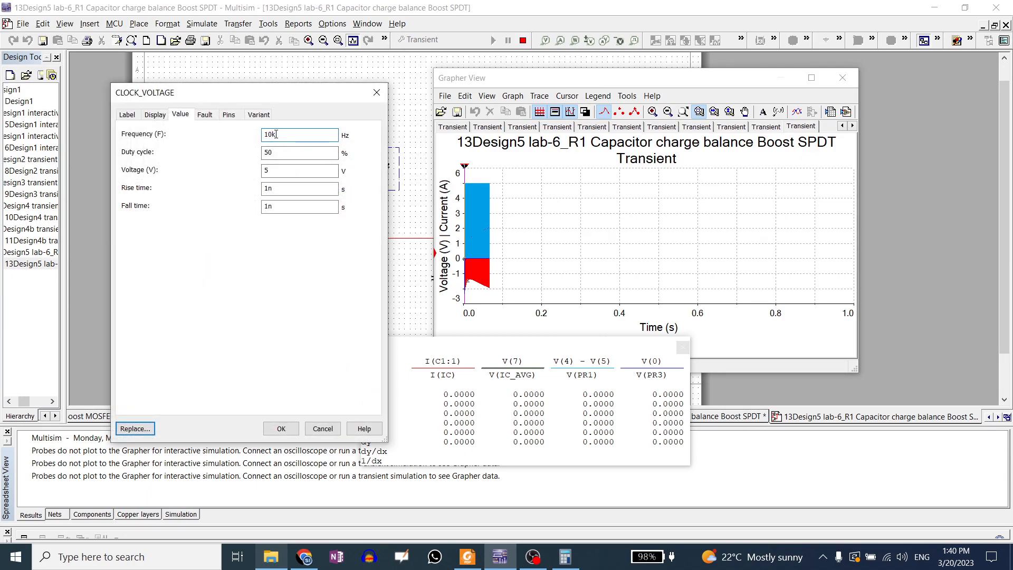
{"action": "left_click", "coordinate": [281, 429]}
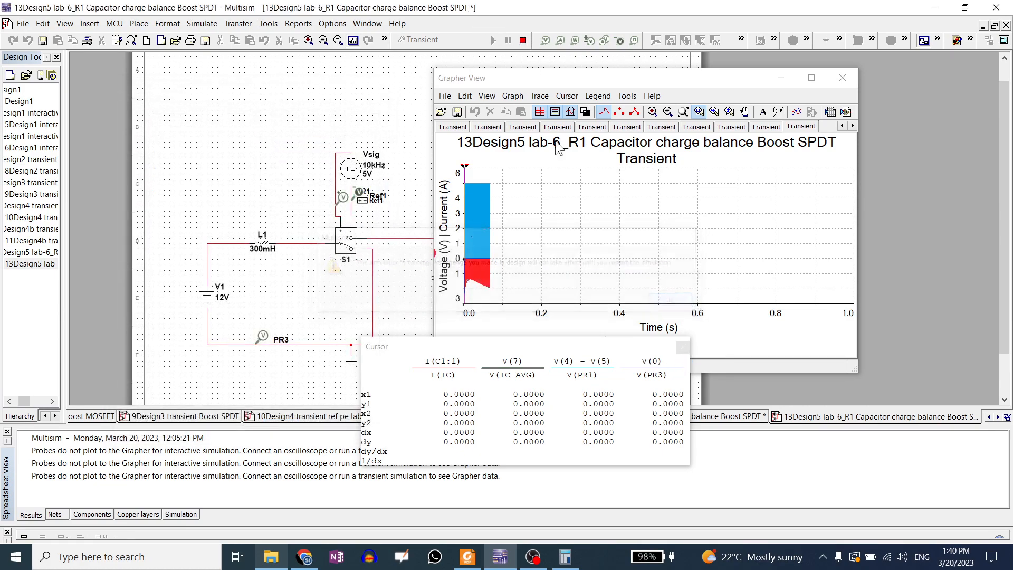
{"action": "left_click", "coordinate": [677, 303]}
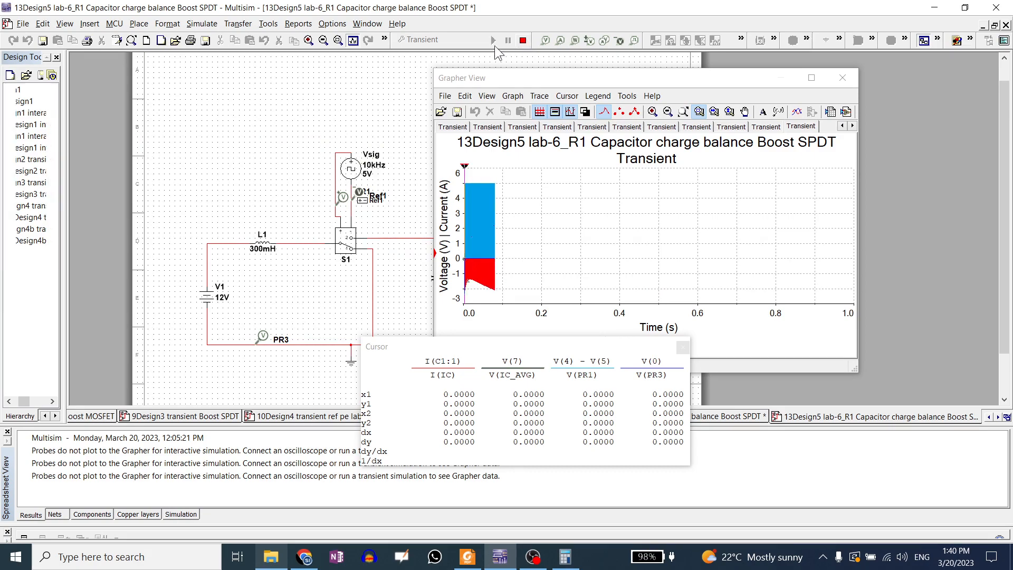
Step: Rerun the transient simulation, separate the cursor readout from the graph window, and fit the graph to the traces
{"action": "left_click", "coordinate": [492, 41]}
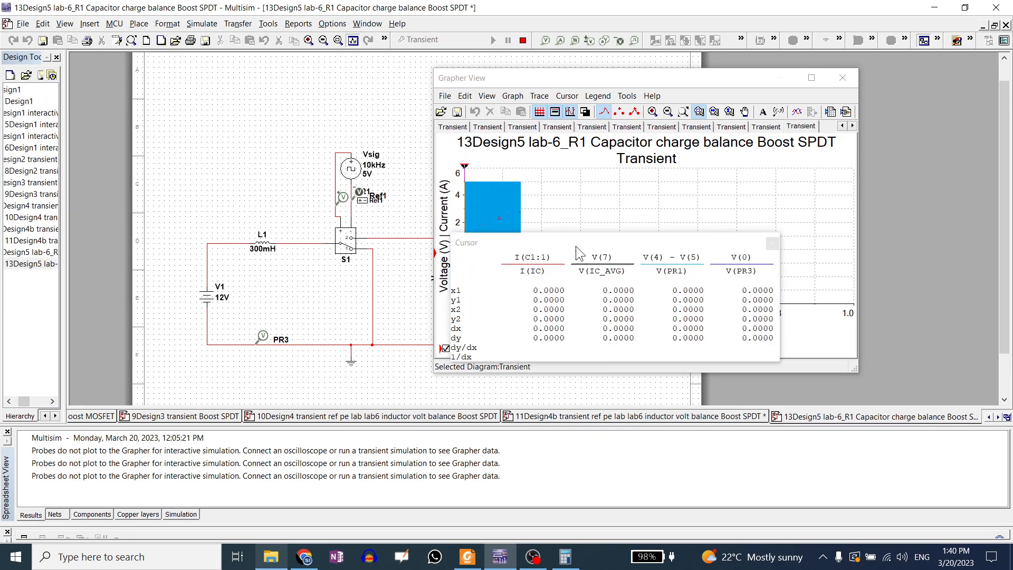
{"action": "left_click_drag", "start_coordinate": [580, 248], "coordinate": [192, 115]}
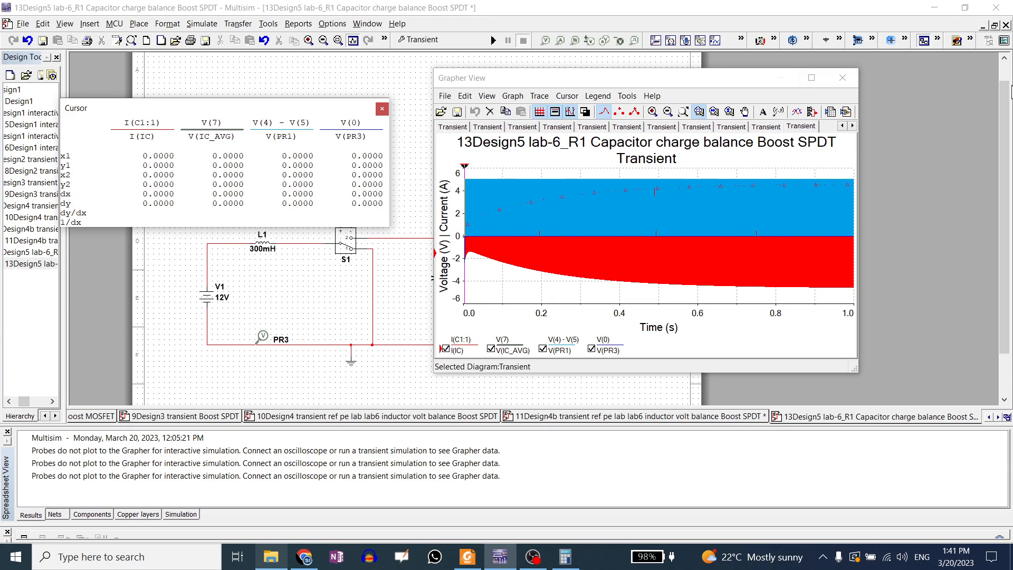
{"action": "left_click", "coordinate": [686, 114]}
{"action": "left_click_drag", "start_coordinate": [685, 80], "coordinate": [633, 74]}
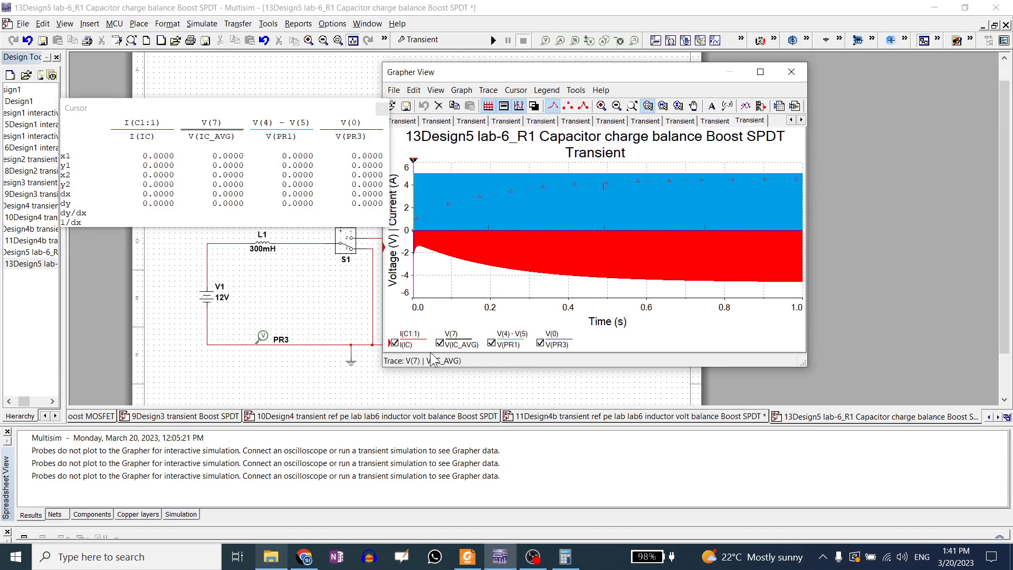
Step: Hide the PR1 and PR3 traces so only IC and IC_AVG are plotted, and move the graph window lower
{"action": "left_click", "coordinate": [394, 344]}
{"action": "left_click_drag", "start_coordinate": [534, 75], "coordinate": [555, 115]}
{"action": "left_click", "coordinate": [418, 384]}
{"action": "left_click", "coordinate": [514, 383]}
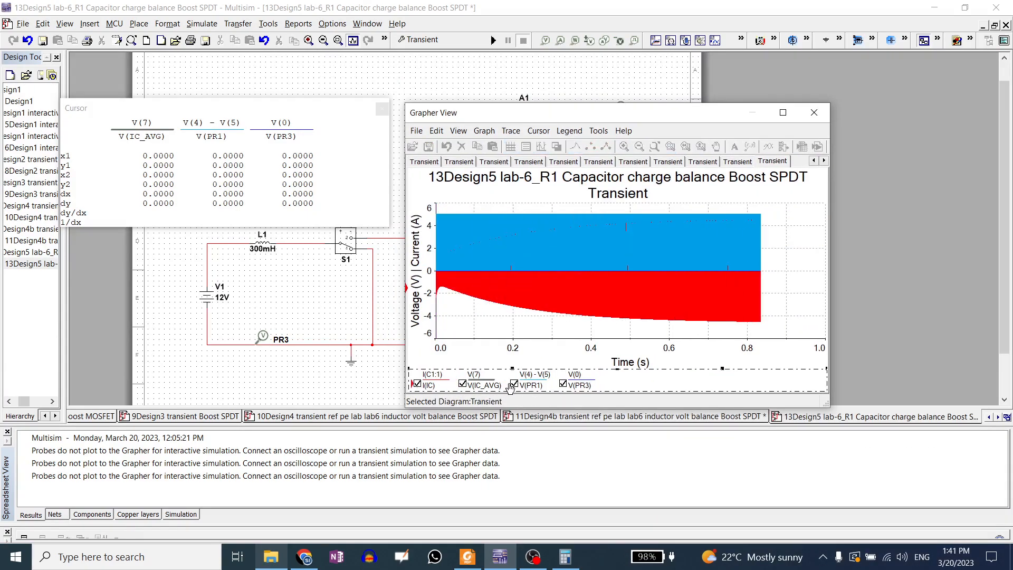
{"action": "left_click", "coordinate": [562, 383]}
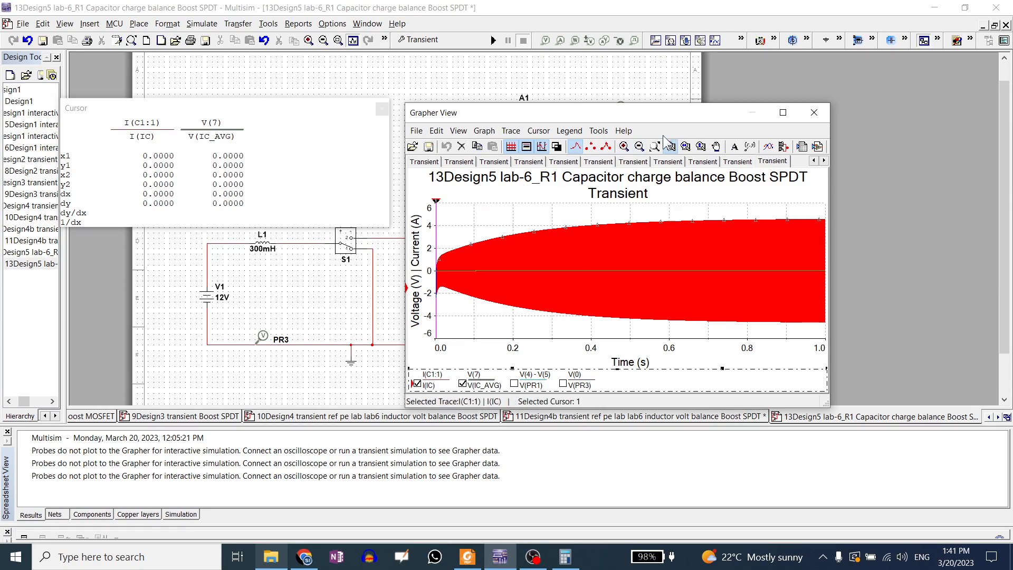
{"action": "left_click", "coordinate": [583, 245]}
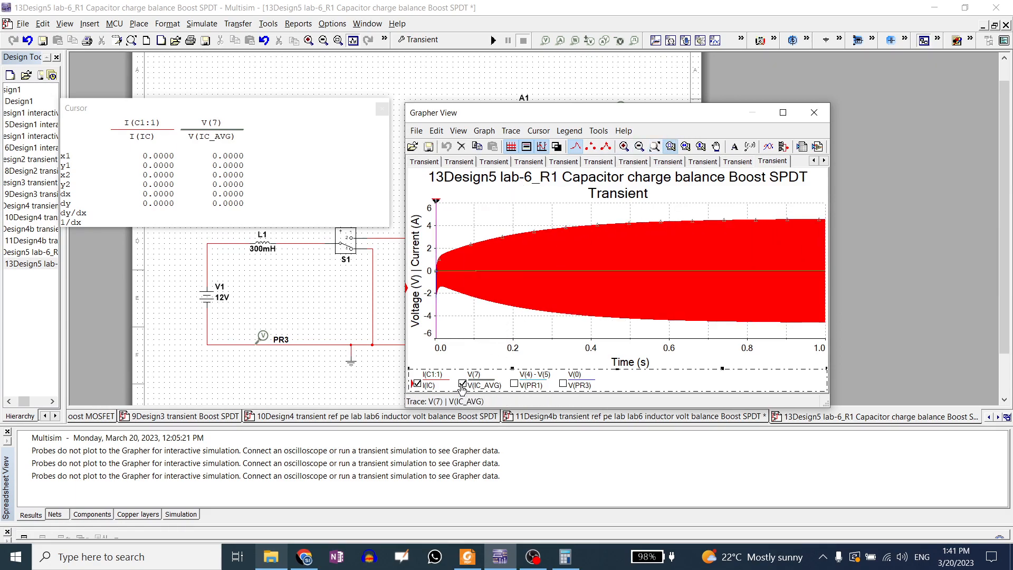
Step: Toggle the IC trace off and on to compare IC_AVG alone with both traces, leaving IC displayed
{"action": "left_click", "coordinate": [418, 386]}
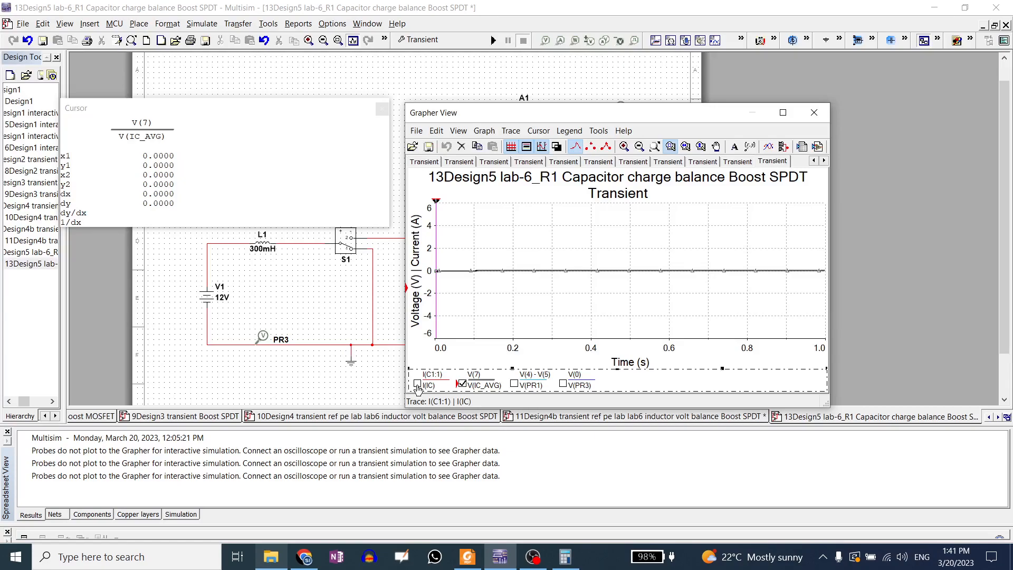
{"action": "left_click", "coordinate": [418, 384]}
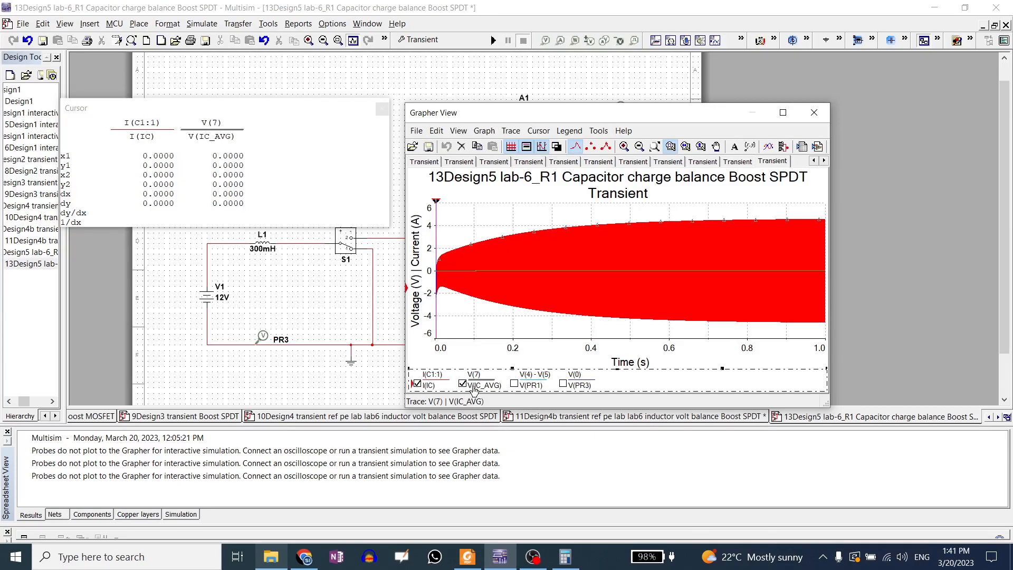
{"action": "left_click", "coordinate": [418, 385]}
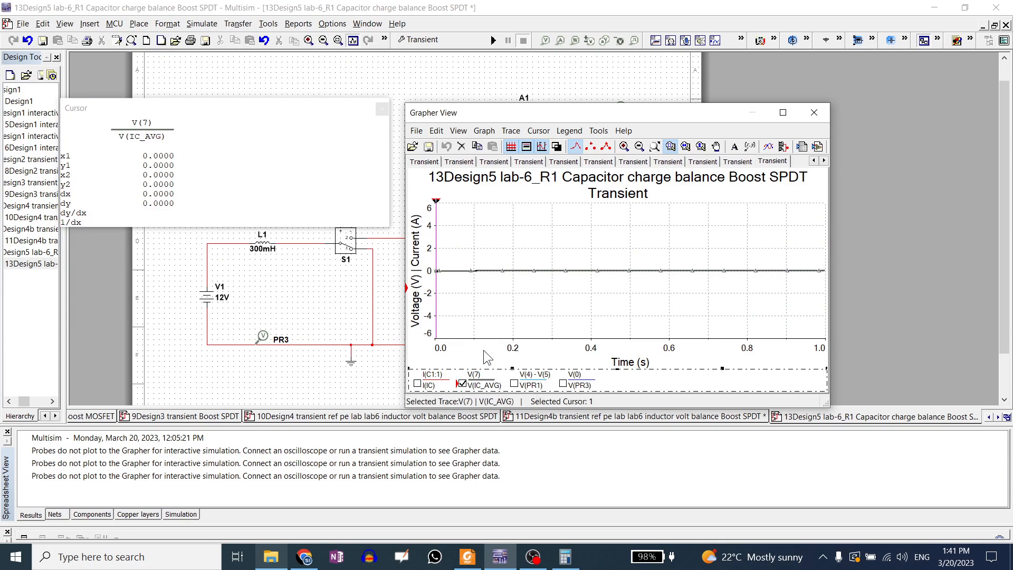
{"action": "left_click", "coordinate": [417, 385]}
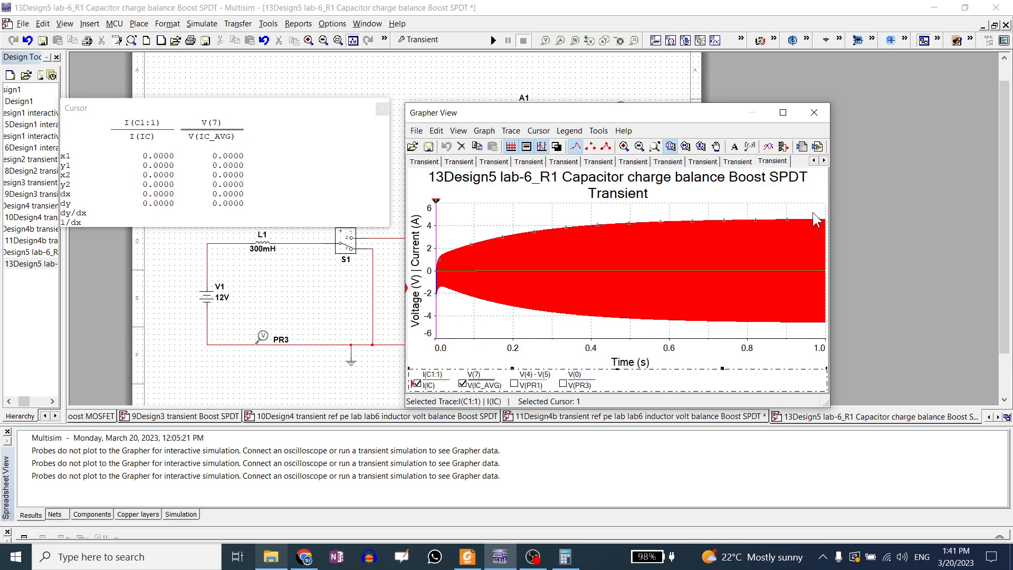
Step: Measure IC's positive and negative levels near the end of the run with cursors at about 995.57 ms and 995.63 ms
{"action": "left_click_drag", "start_coordinate": [817, 215], "coordinate": [821, 327]}
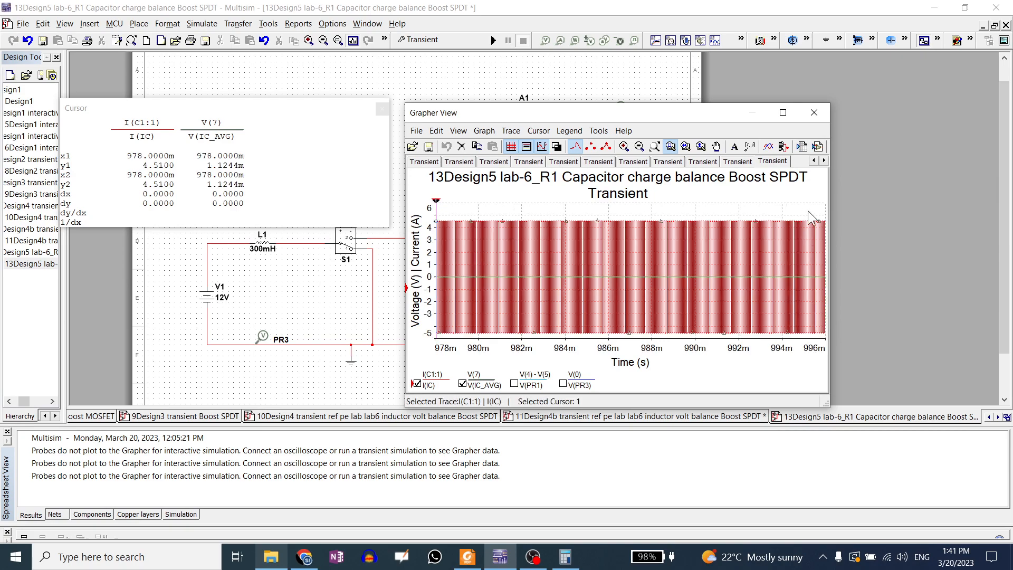
{"action": "left_click_drag", "start_coordinate": [816, 224], "coordinate": [821, 333]}
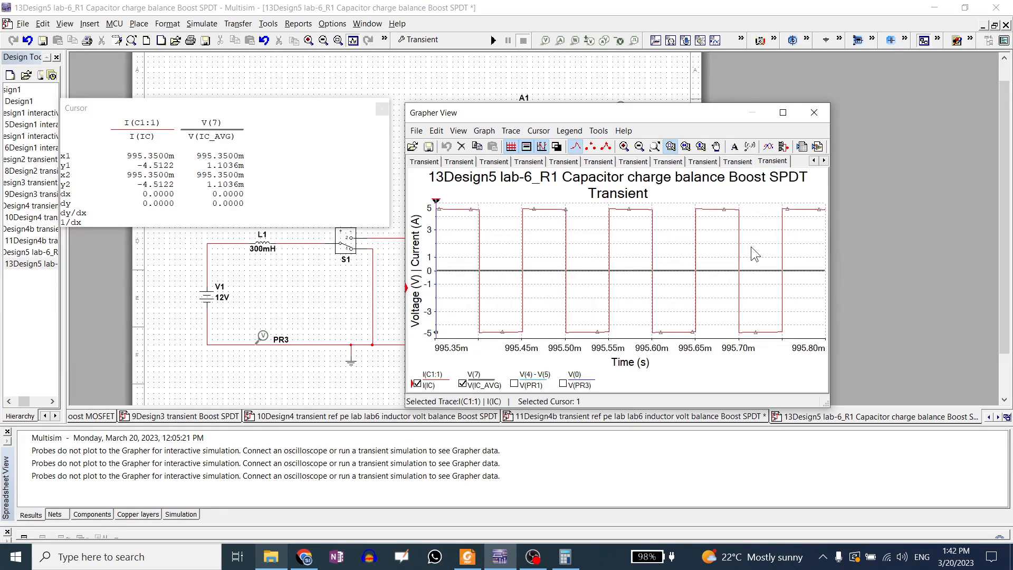
{"action": "mouse_move", "coordinate": [599, 203]}
{"action": "left_mouse_down"}
{"action": "mouse_move", "coordinate": [669, 333]}
{"action": "mouse_move", "coordinate": [709, 341]}
{"action": "left_mouse_up"}
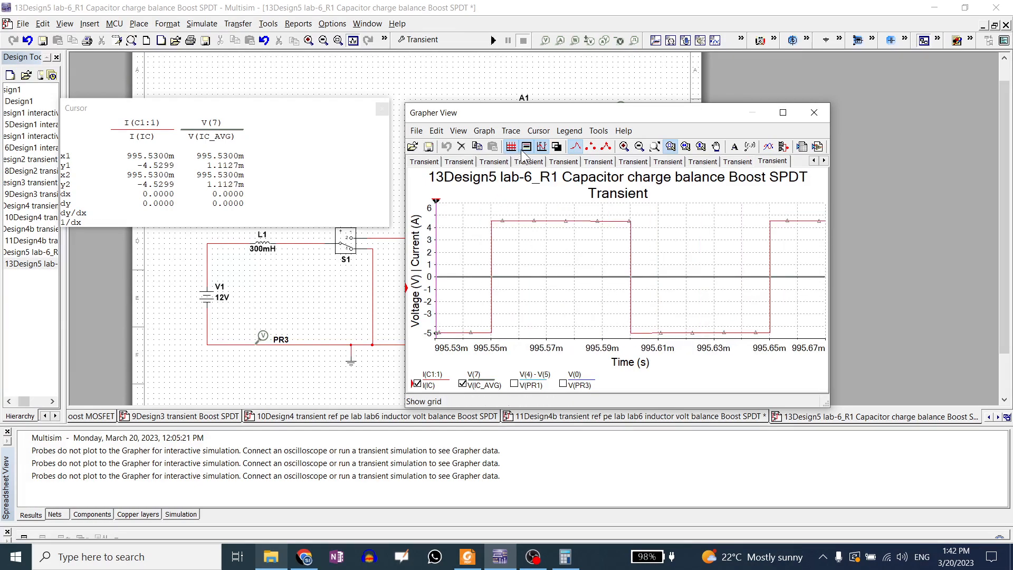
{"action": "left_click_drag", "start_coordinate": [437, 208], "coordinate": [700, 209]}
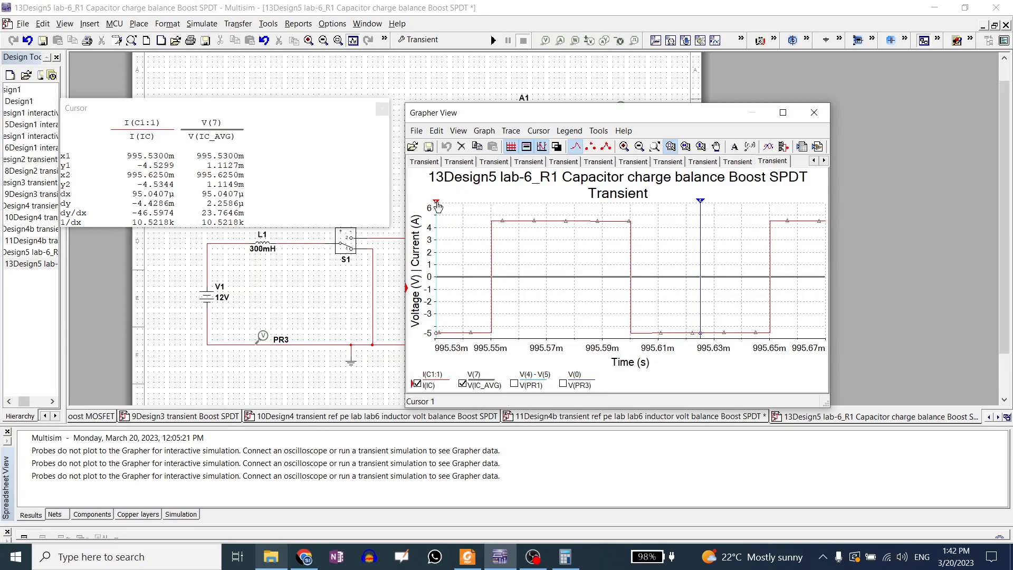
{"action": "left_click_drag", "start_coordinate": [437, 205], "coordinate": [551, 206]}
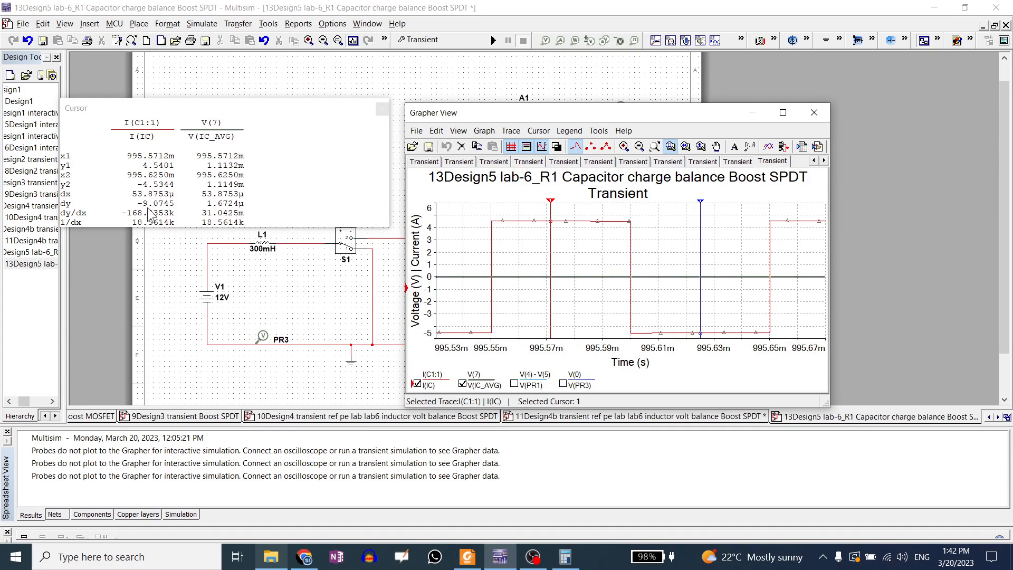
Step: Move the graph and cursor readout clear of the Vsig source, and set its duty cycle to 90 %
{"action": "left_click_drag", "start_coordinate": [606, 113], "coordinate": [713, 116]}
{"action": "left_click_drag", "start_coordinate": [298, 116], "coordinate": [291, 269]}
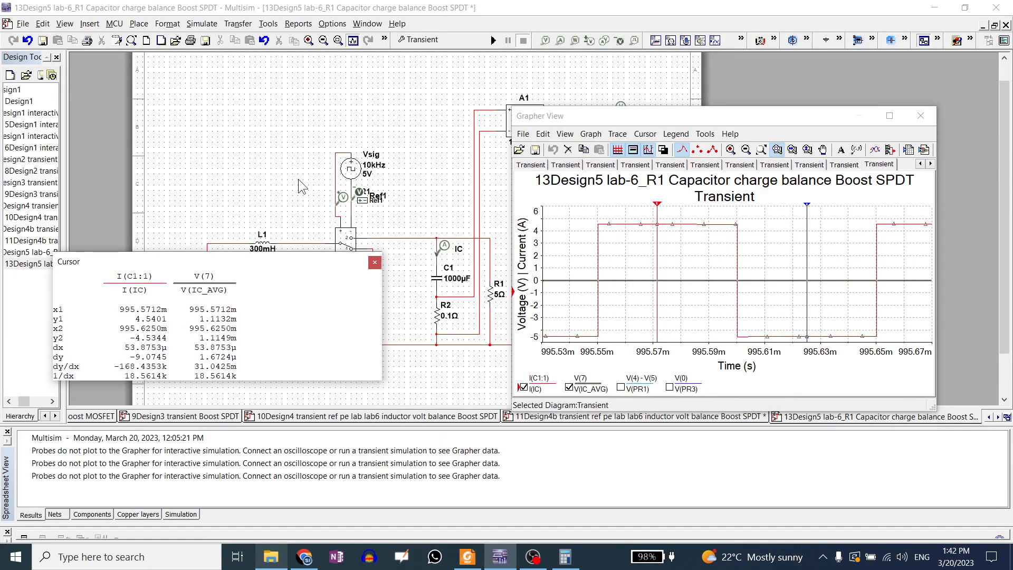
{"action": "double_click", "coordinate": [351, 172]}
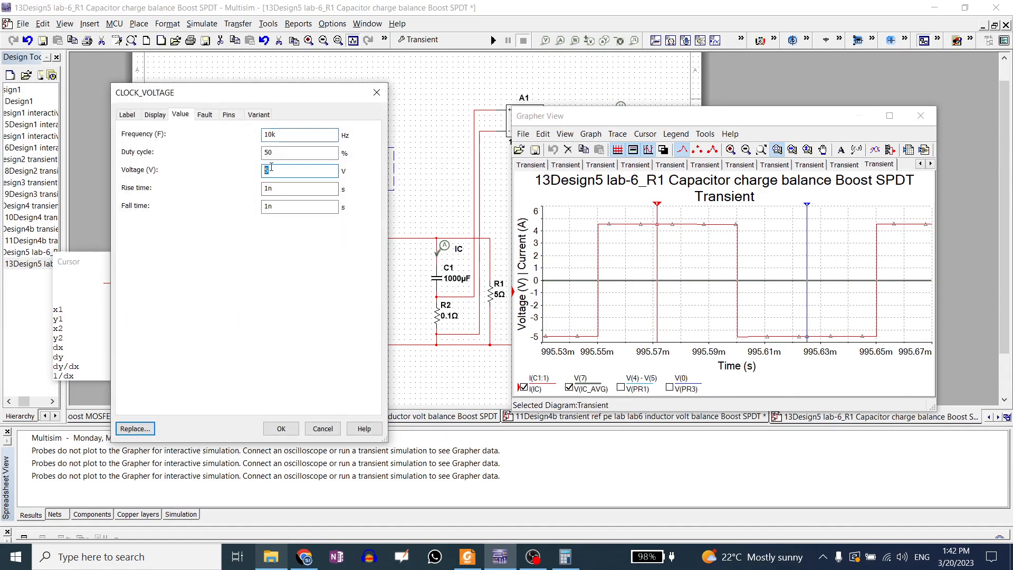
{"action": "key", "text": "Tab"}
{"action": "type", "text": "90"}
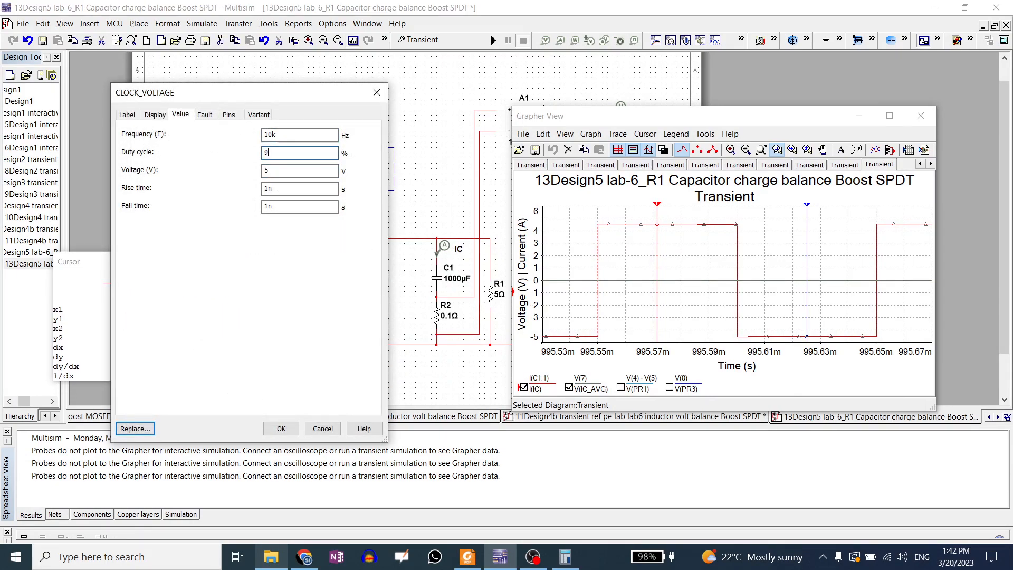
{"action": "left_click", "coordinate": [281, 429]}
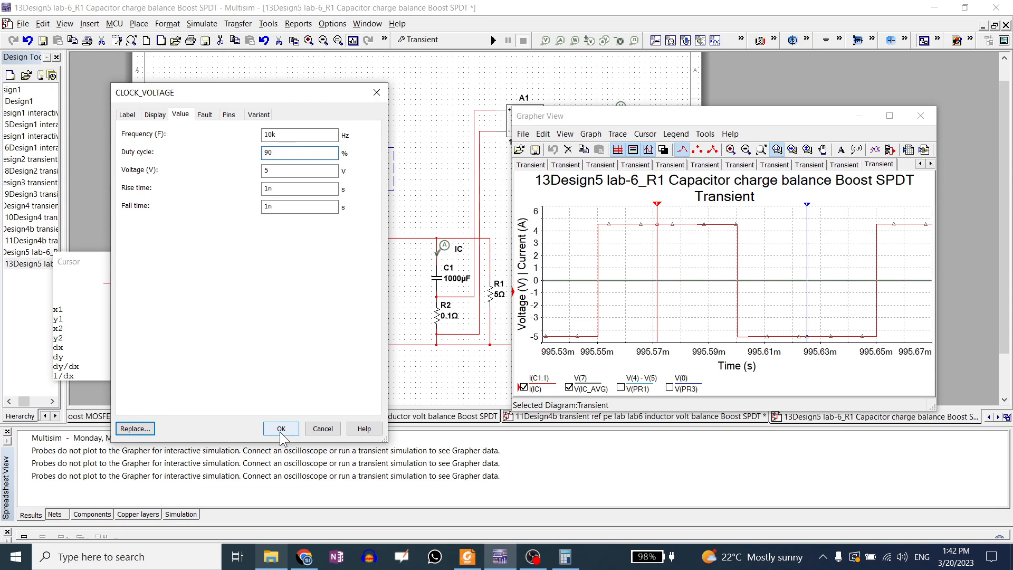
Step: Run the transient simulation with the new duty cycle and maximize the graph window
{"action": "left_click", "coordinate": [492, 41]}
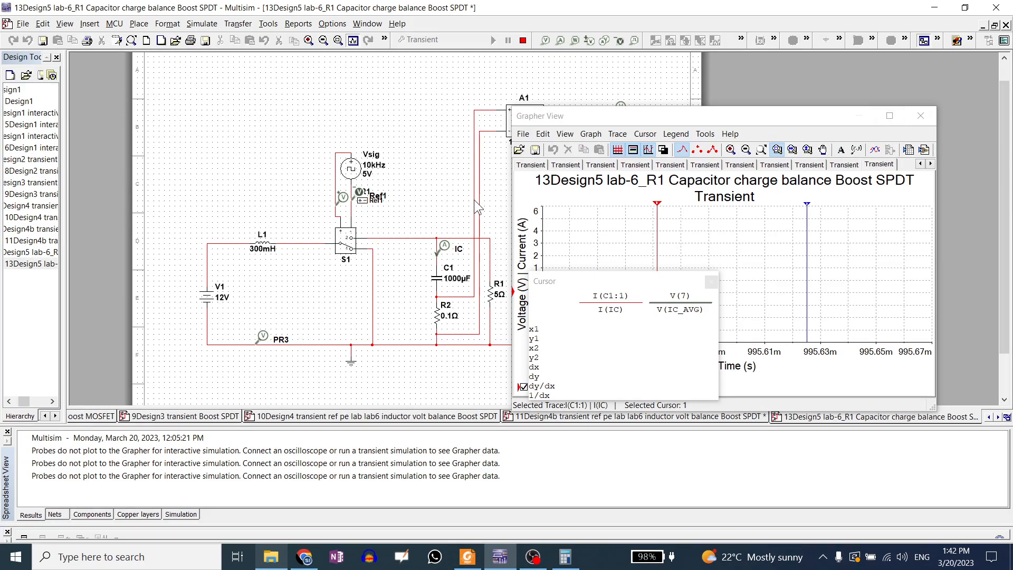
{"action": "left_click", "coordinate": [890, 116]}
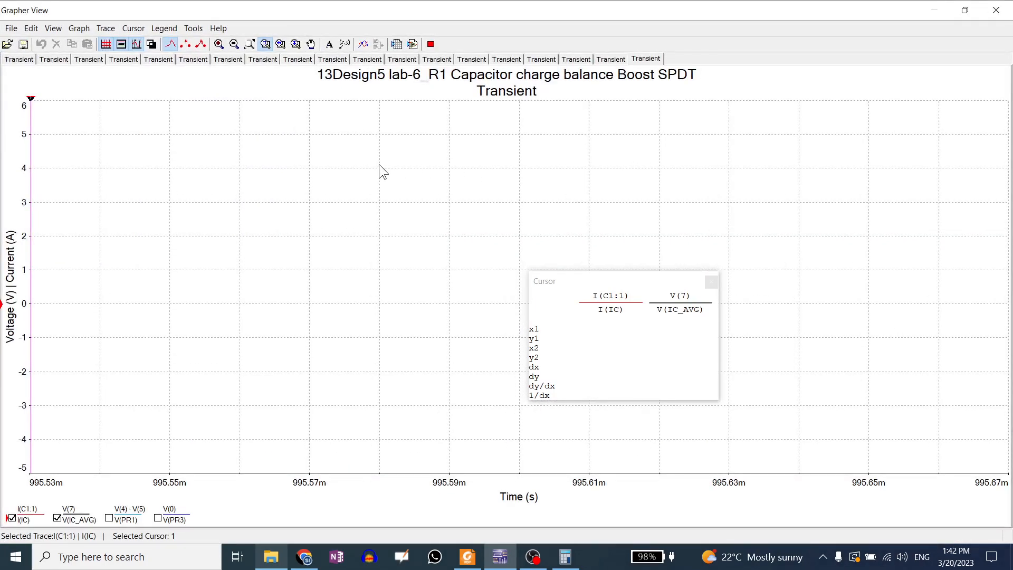
Step: Inspect IC's levels with the cursors around 995.53 ms, and restore the graph to its full time range
{"action": "left_click", "coordinate": [431, 45]}
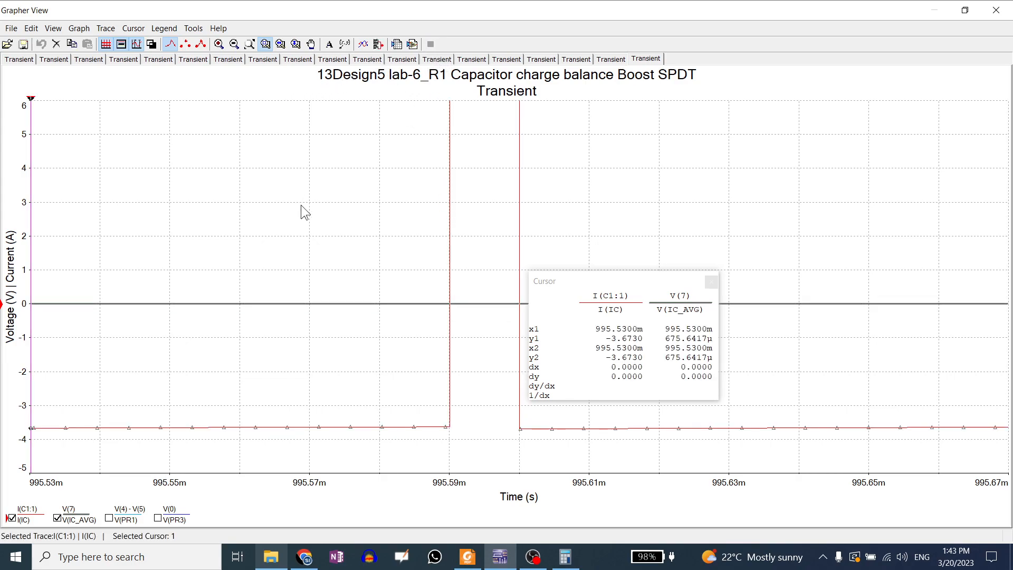
{"action": "scroll", "coordinate": [410, 253], "scroll_direction": "down", "scroll_amount": 1}
{"action": "scroll", "coordinate": [421, 463], "scroll_direction": "down", "scroll_amount": 2}
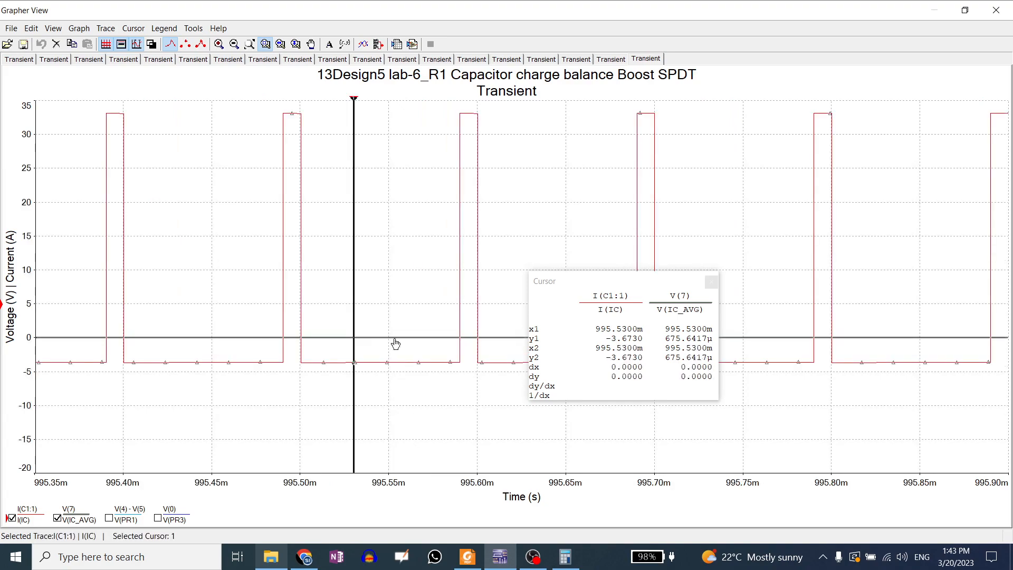
{"action": "left_click_drag", "start_coordinate": [354, 100], "coordinate": [401, 103]}
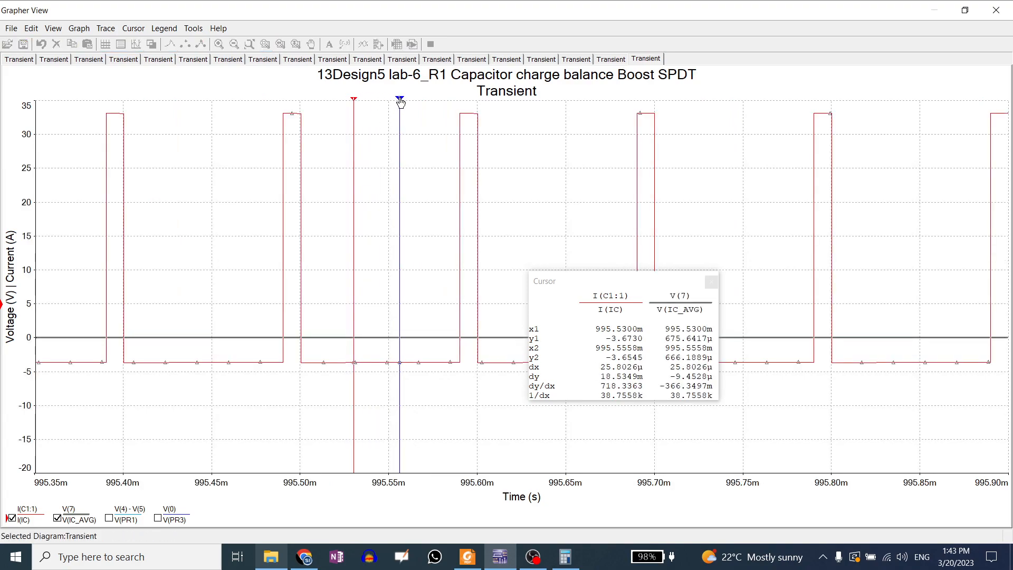
{"action": "left_click_drag", "start_coordinate": [401, 102], "coordinate": [357, 103]}
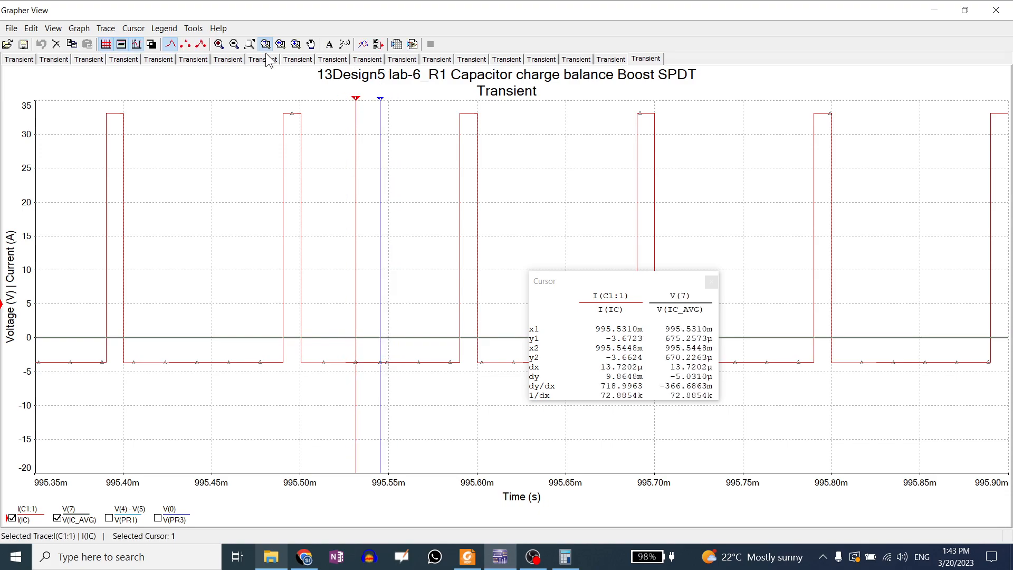
{"action": "left_click", "coordinate": [249, 45]}
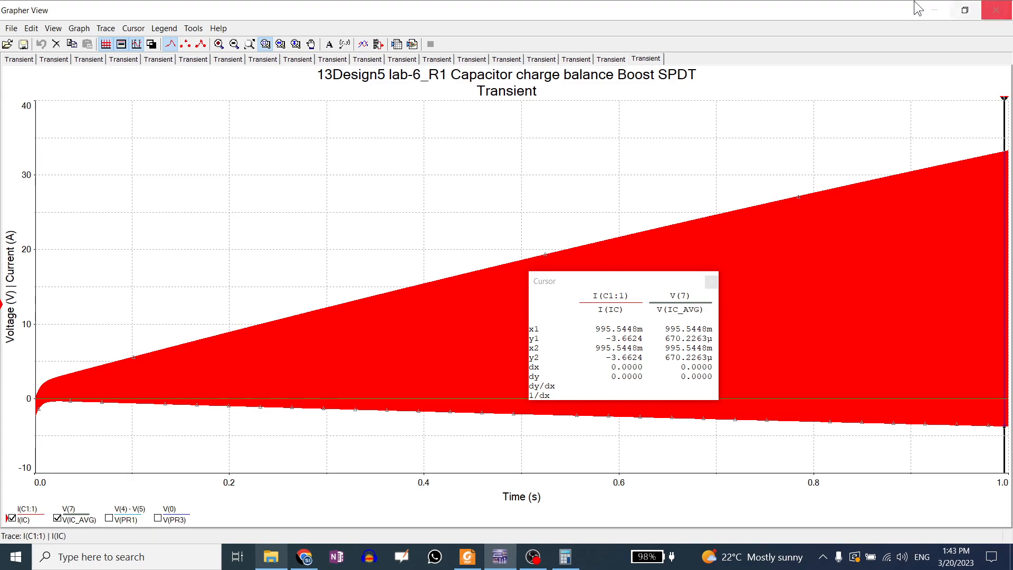
Step: Restore the graph window to normal size, set the transient end time to 2 s and run the analysis
{"action": "left_click", "coordinate": [965, 11]}
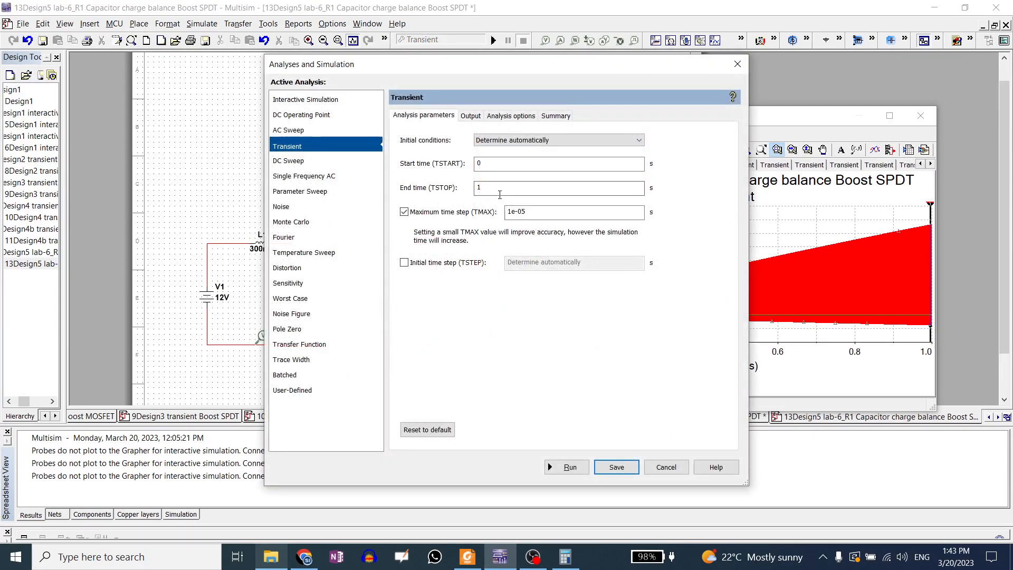
{"action": "left_click_drag", "start_coordinate": [490, 189], "coordinate": [442, 192]}
{"action": "type", "text": "2"}
{"action": "left_click", "coordinate": [560, 467]}
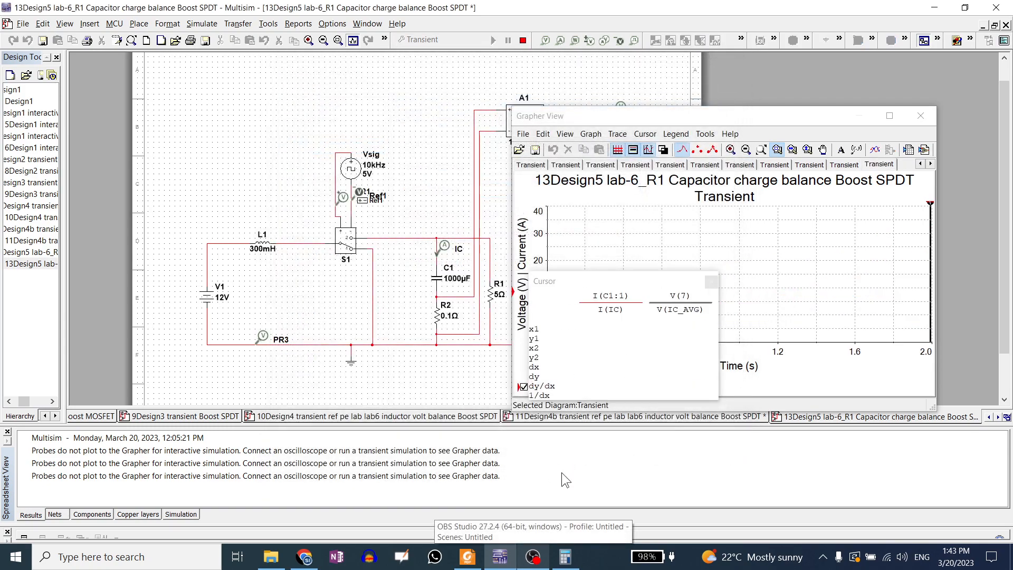
Step: Move the cursor readout off the graph and fit the plot to the full extent of the traces
{"action": "mouse_move", "coordinate": [673, 280]}
{"action": "left_mouse_down"}
{"action": "mouse_move", "coordinate": [491, 194]}
{"action": "mouse_move", "coordinate": [297, 122]}
{"action": "left_mouse_up"}
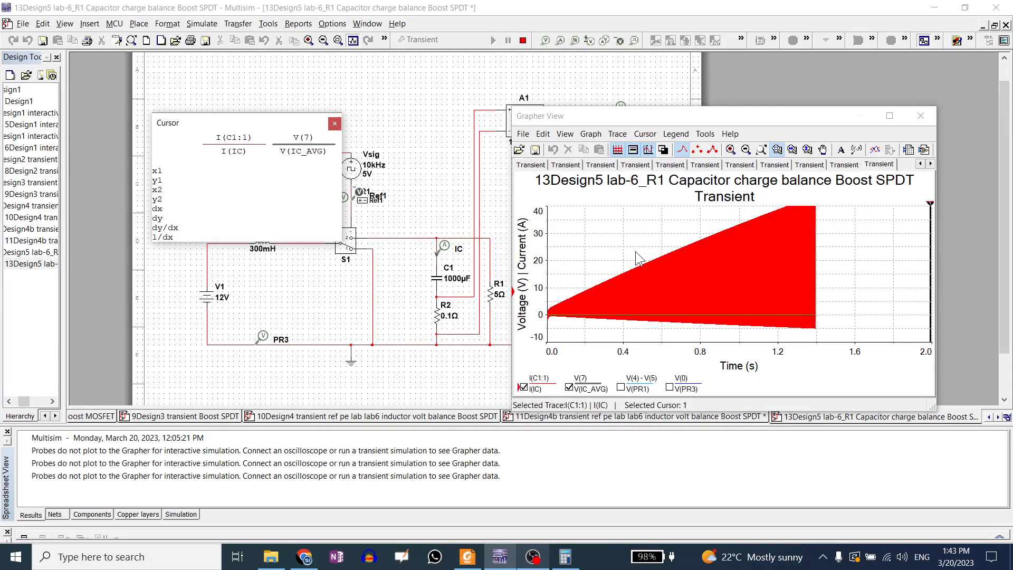
{"action": "left_click", "coordinate": [761, 148]}
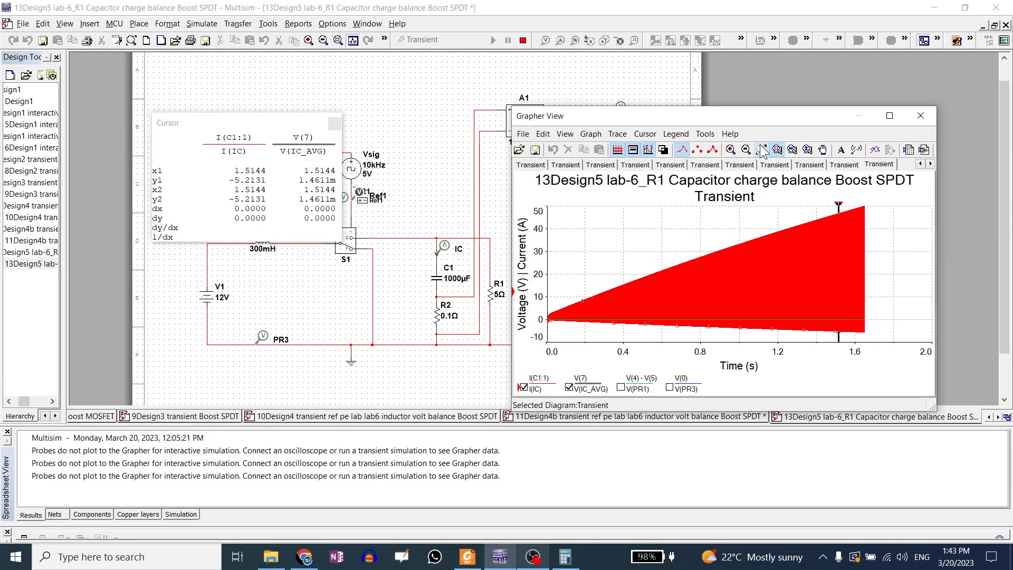
{"action": "left_click", "coordinate": [763, 150]}
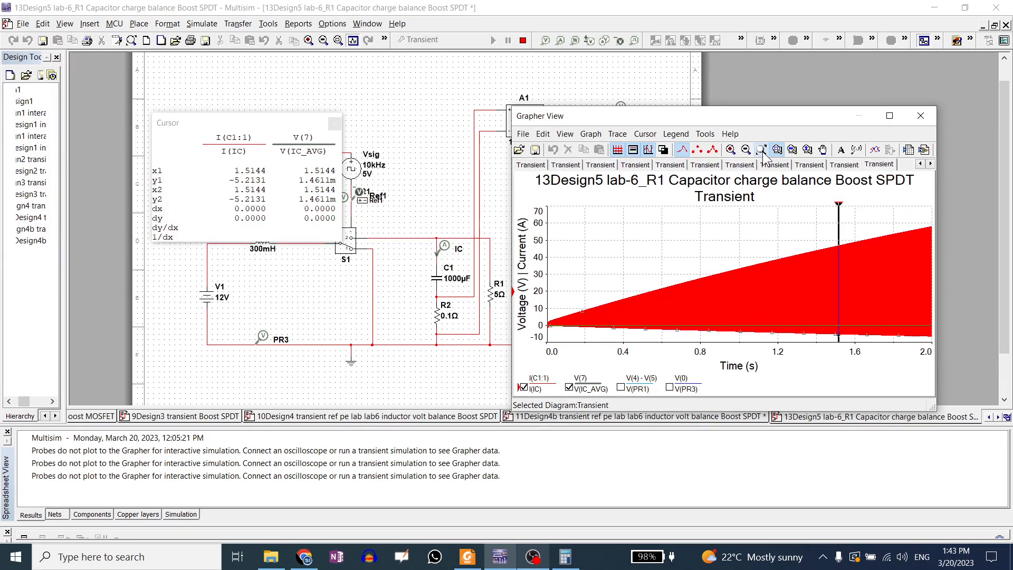
Step: Measure IC's positive and negative levels near 1.9979 s with two cursors, moving the readout clear of inductor L1
{"action": "left_click", "coordinate": [929, 227]}
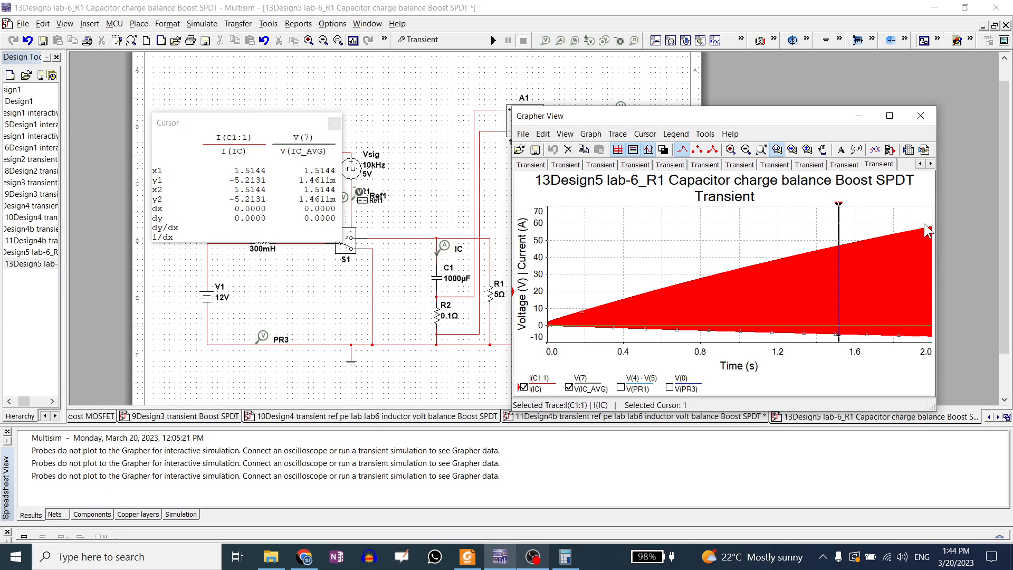
{"action": "left_click_drag", "start_coordinate": [925, 225], "coordinate": [932, 344]}
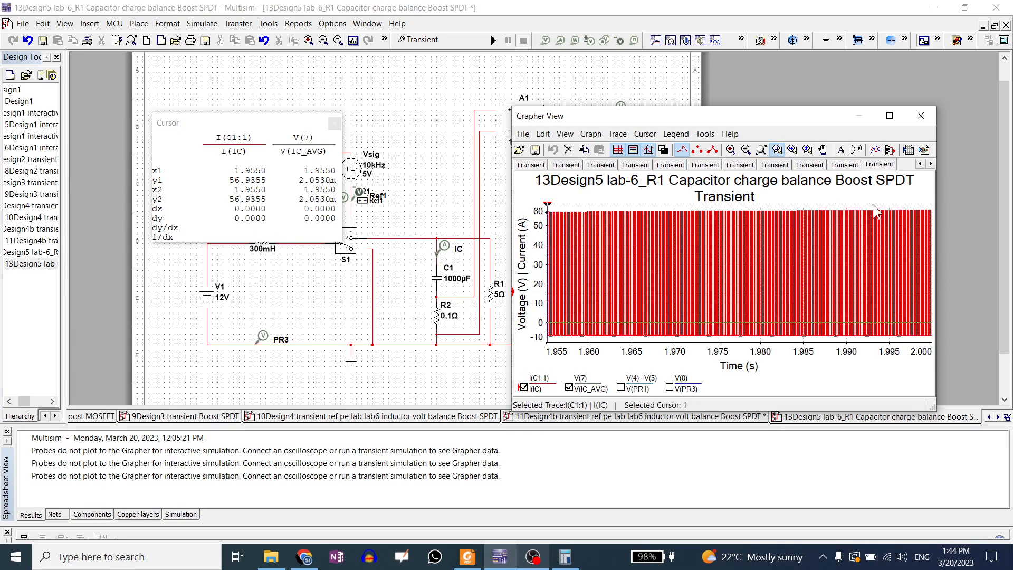
{"action": "left_click_drag", "start_coordinate": [913, 205], "coordinate": [920, 348]}
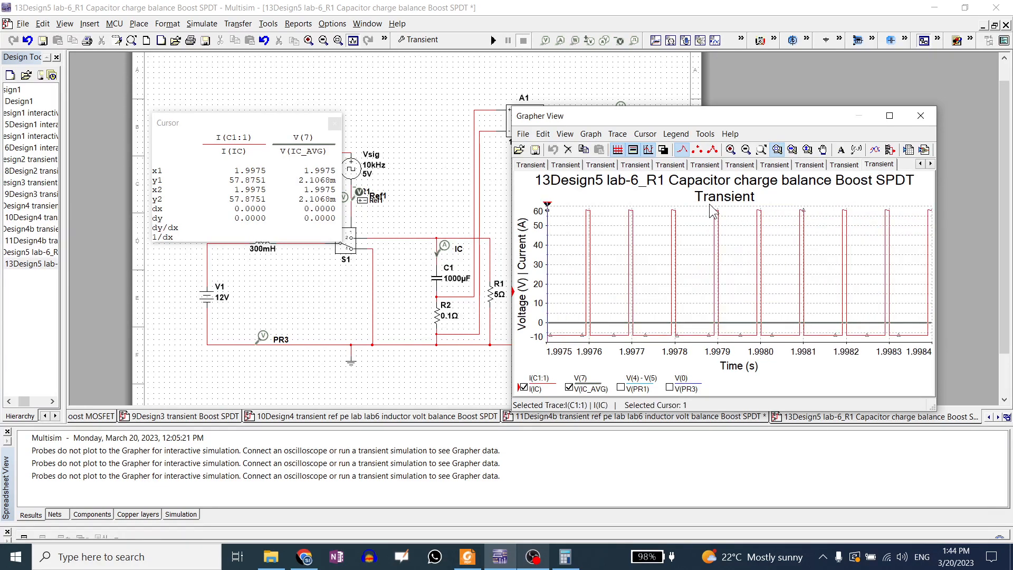
{"action": "mouse_move", "coordinate": [709, 206]}
{"action": "left_mouse_down"}
{"action": "mouse_move", "coordinate": [736, 295]}
{"action": "mouse_move", "coordinate": [772, 343]}
{"action": "left_mouse_up"}
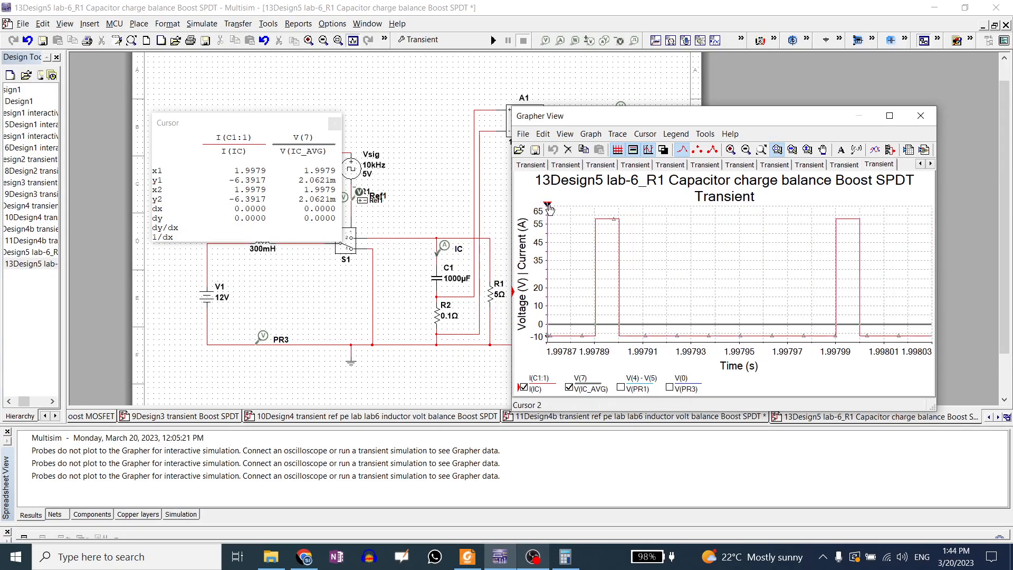
{"action": "left_click_drag", "start_coordinate": [549, 209], "coordinate": [735, 206]}
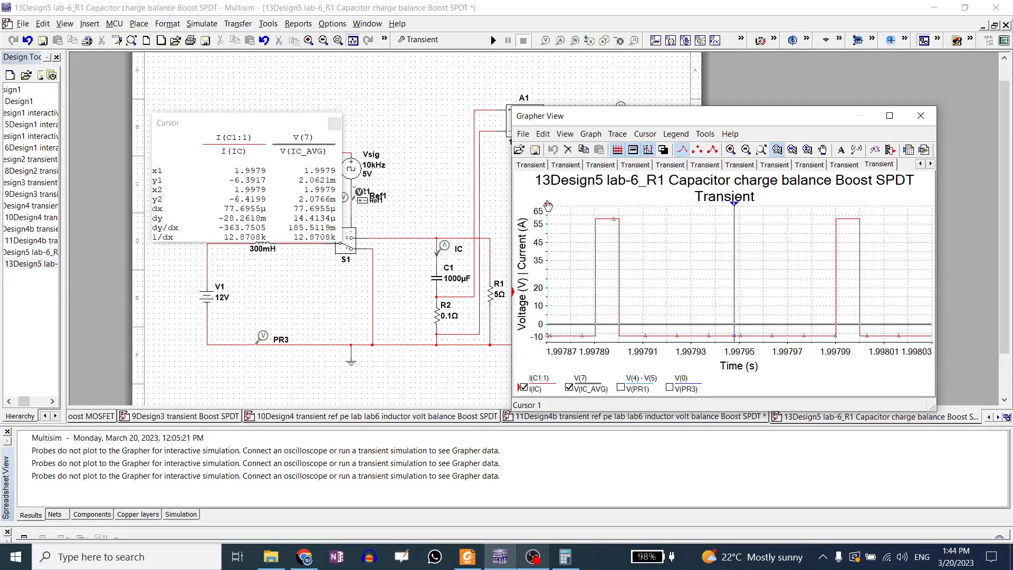
{"action": "left_click_drag", "start_coordinate": [547, 206], "coordinate": [605, 206]}
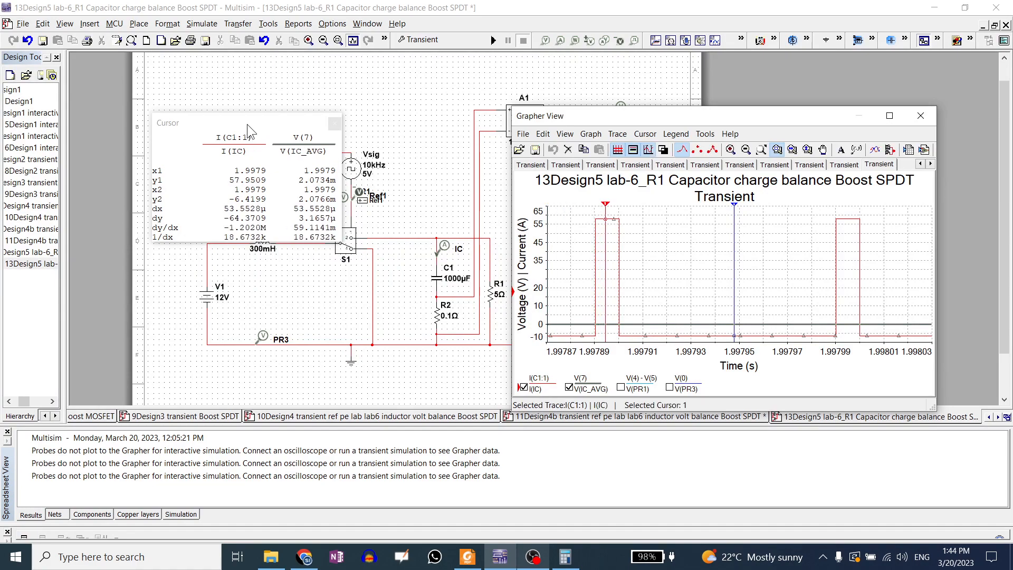
{"action": "left_click_drag", "start_coordinate": [247, 125], "coordinate": [251, 93]}
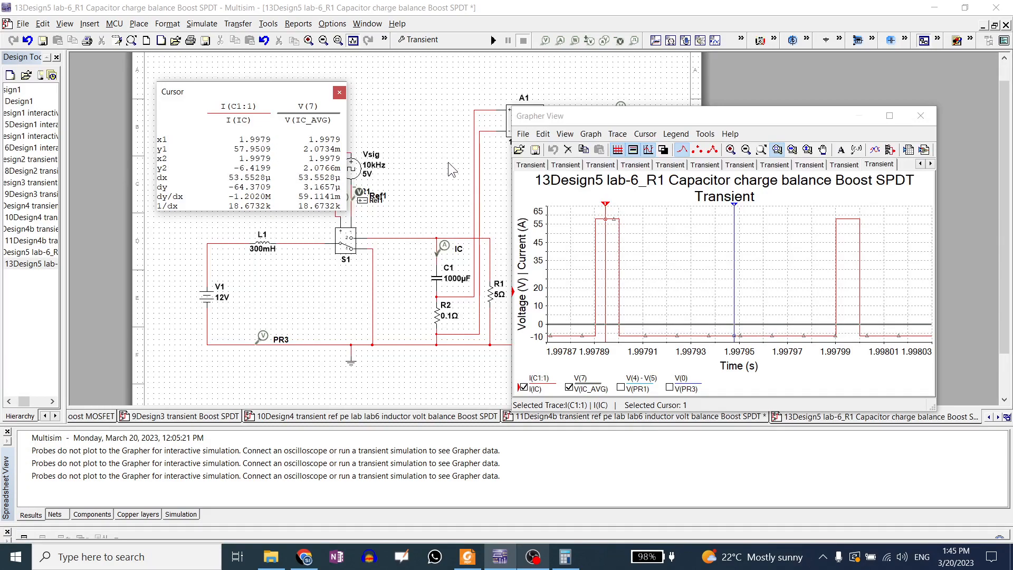
{"action": "left_click", "coordinate": [607, 229]}
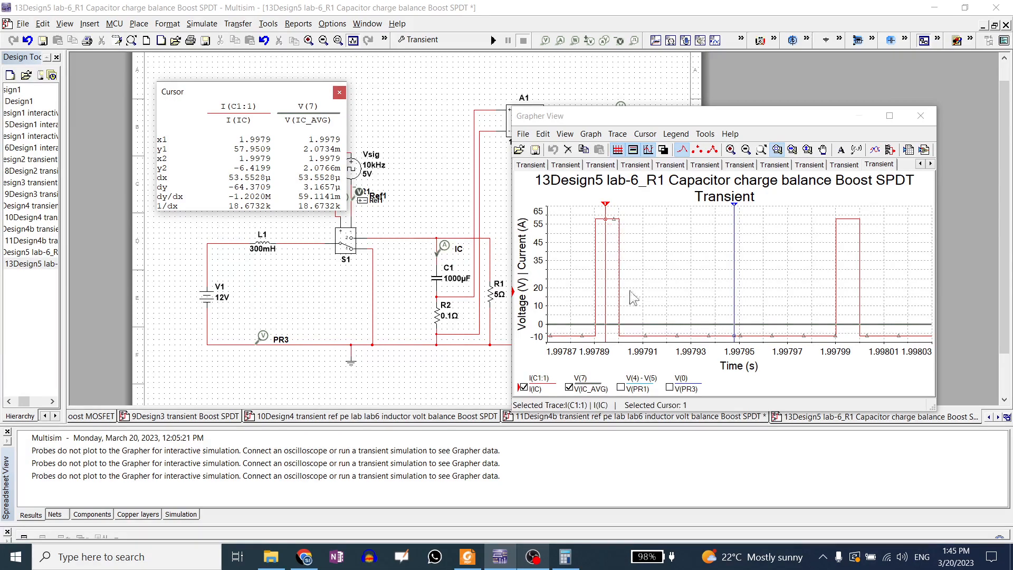
Step: Switch to Calculator, place it clear of the cursor readout, and compute the positive charge term 57.95 × 0.1
{"action": "left_click", "coordinate": [565, 557]}
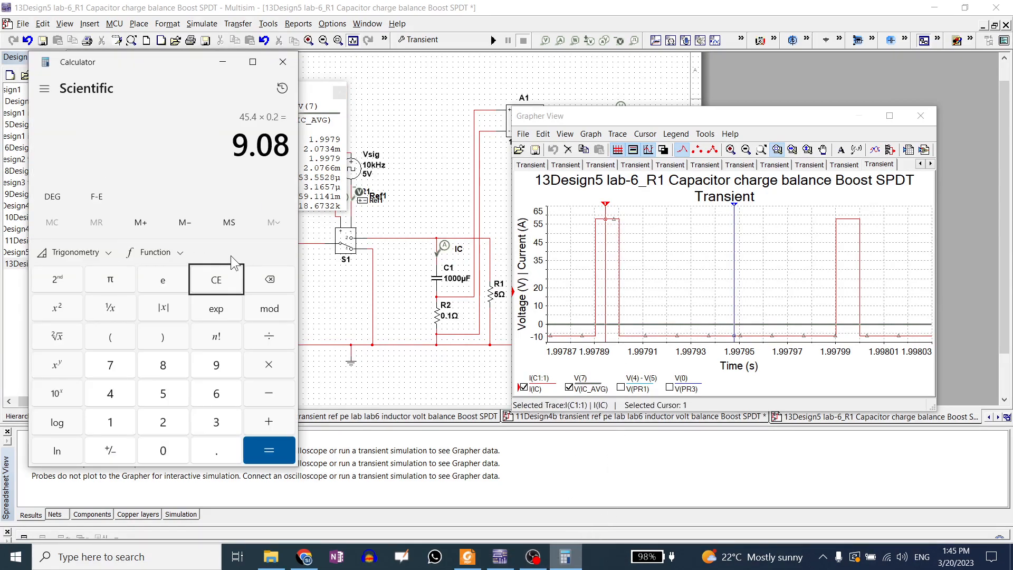
{"action": "left_click", "coordinate": [232, 277]}
{"action": "left_click_drag", "start_coordinate": [169, 69], "coordinate": [576, 75]}
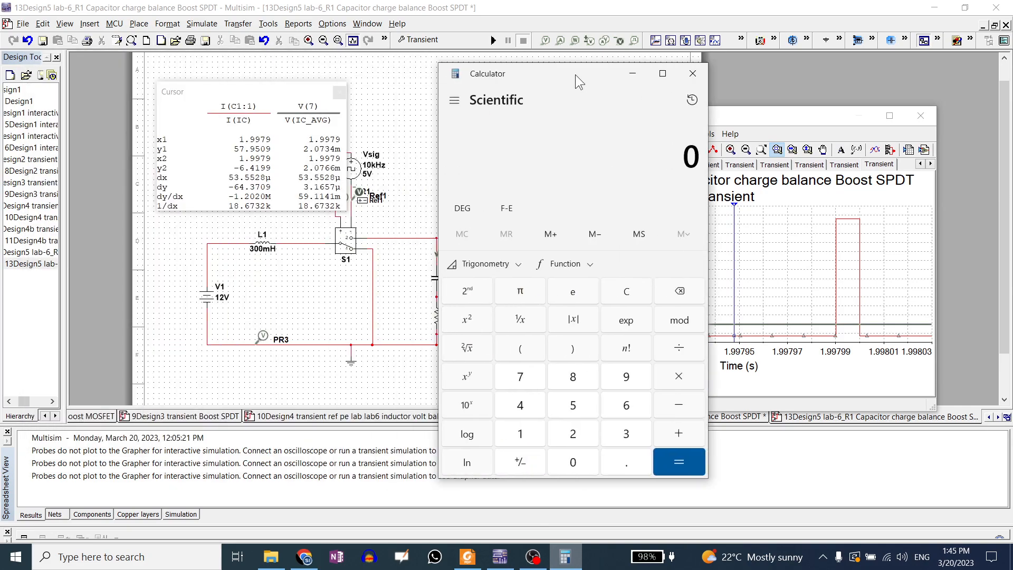
{"action": "type", "text": "57."}
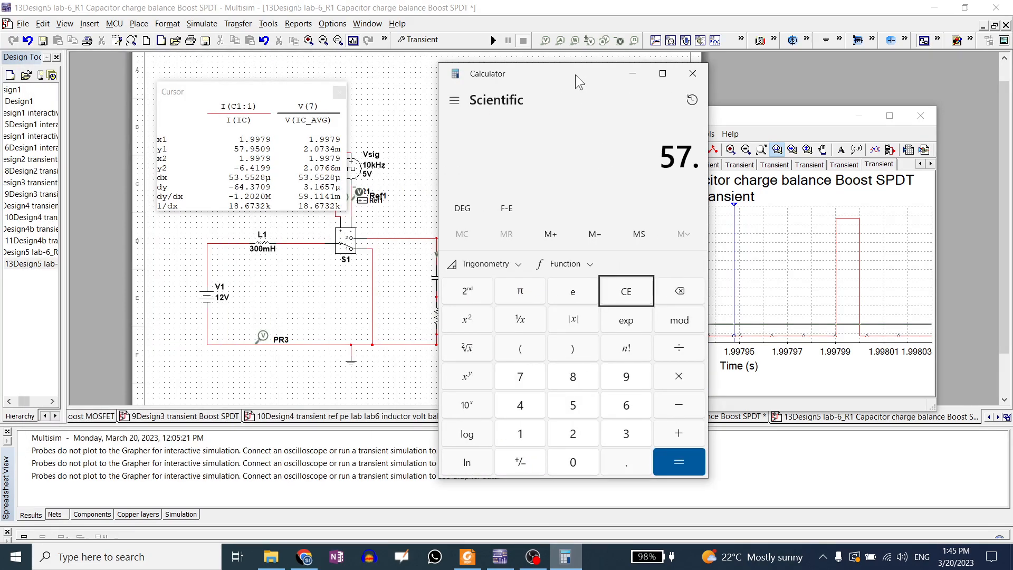
{"action": "type", "text": "95*0.1"}
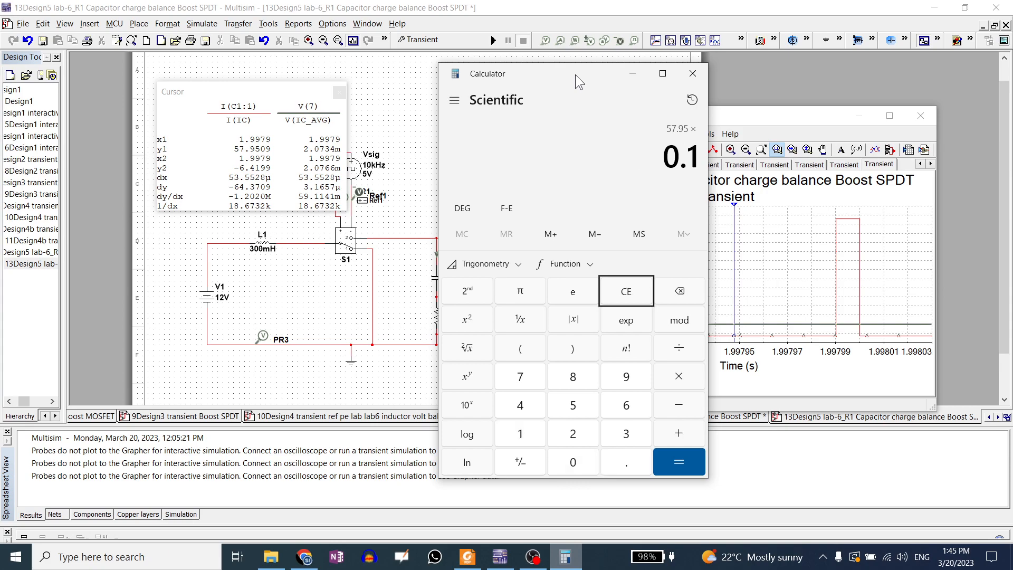
{"action": "key", "text": "Return"}
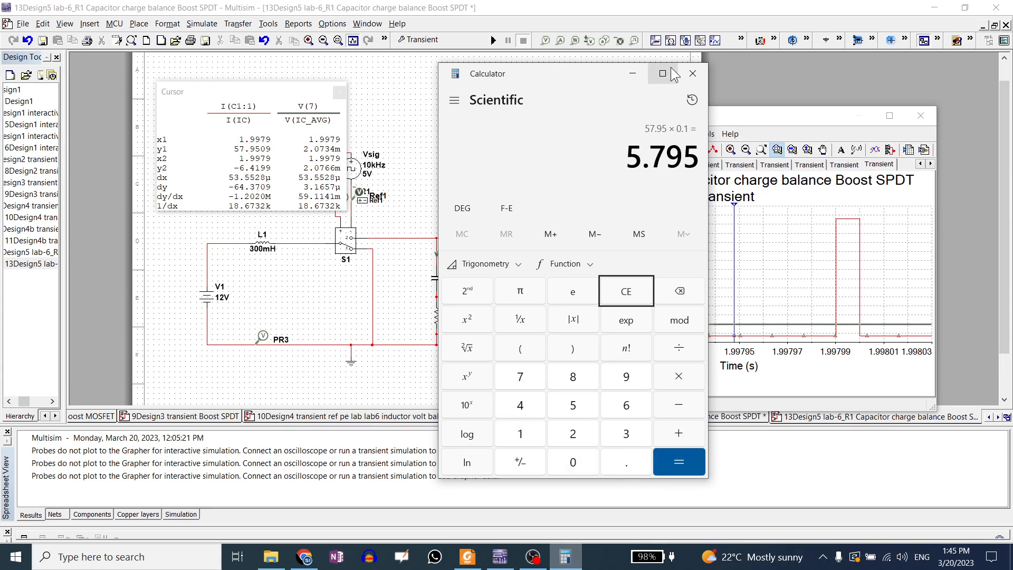
Step: Clear the calculator and compute the negative charge term 6.4 × 0.9
{"action": "left_click", "coordinate": [637, 292]}
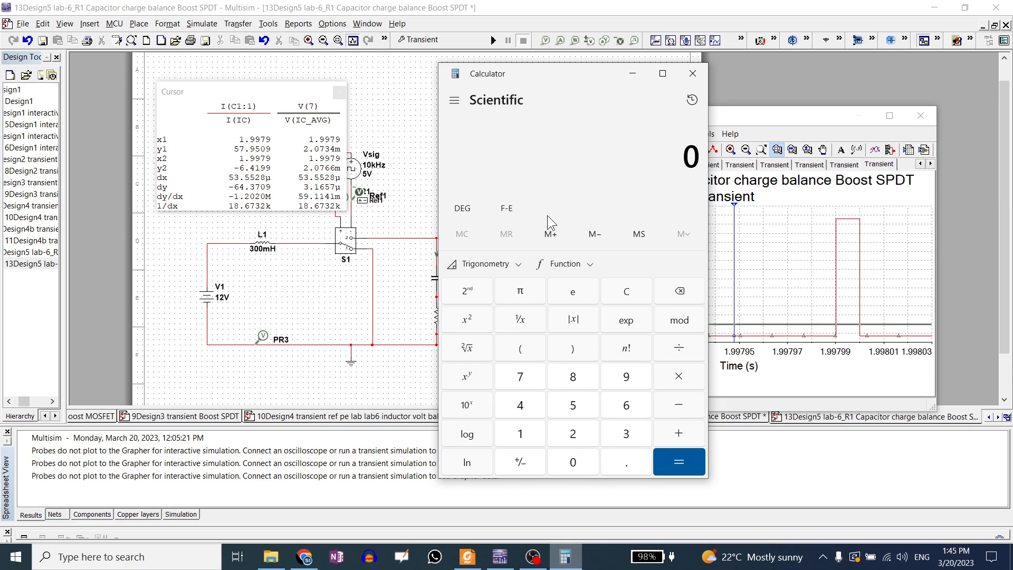
{"action": "type", "text": "6.4*"}
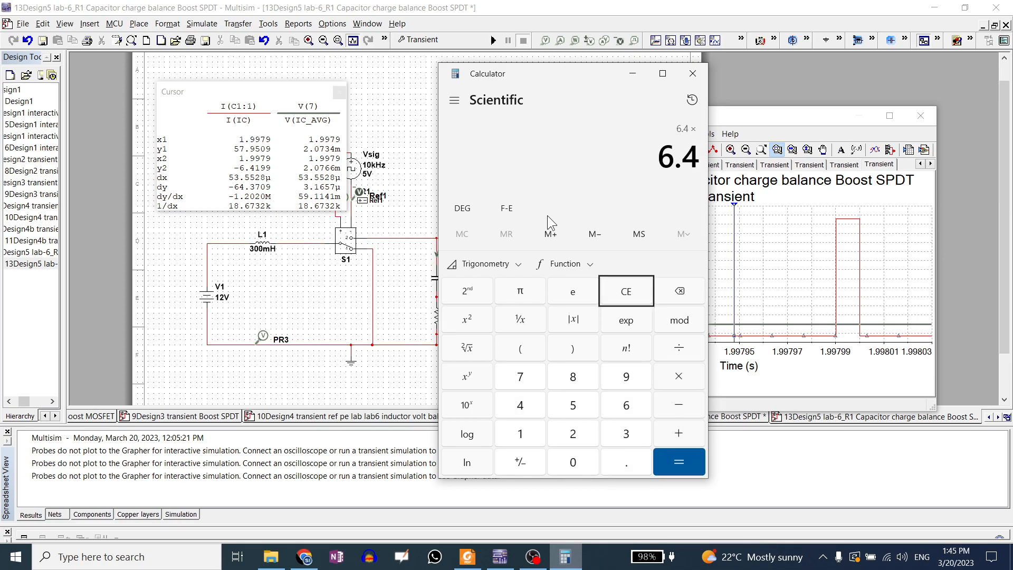
{"action": "type", "text": "0.9"}
{"action": "key", "text": "Return"}
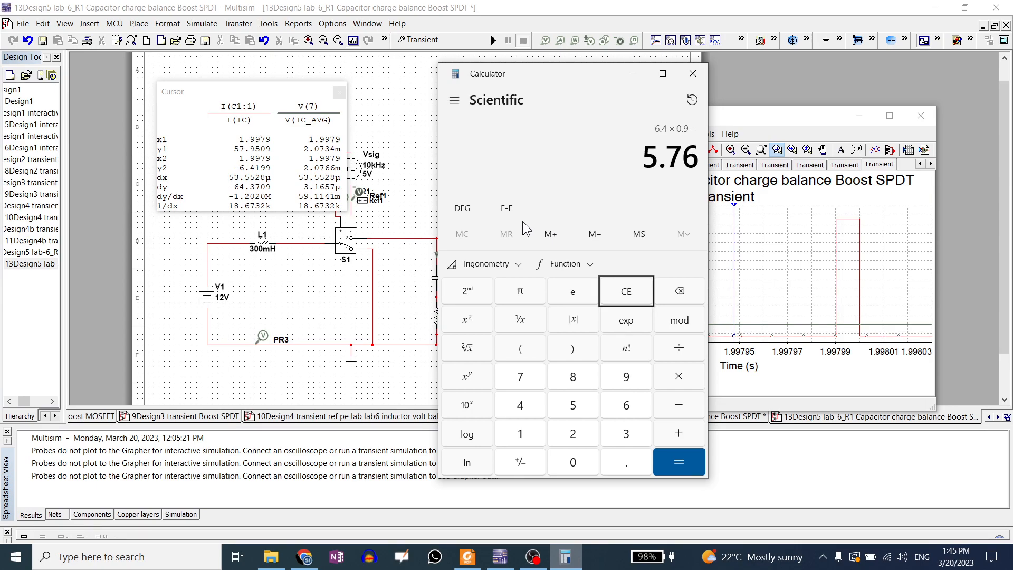
Step: Recalculate 57.95 × 0.1 to compare it with the negative charge term
{"action": "left_click", "coordinate": [643, 295]}
{"action": "type", "text": "57"}
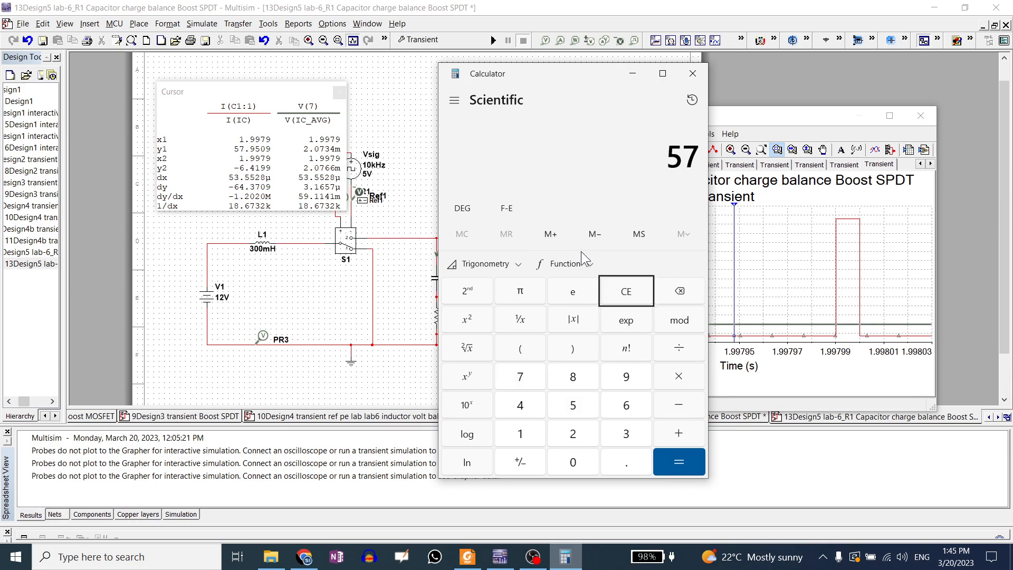
{"action": "type", "text": ".95*0.1"}
{"action": "key", "text": "Return"}
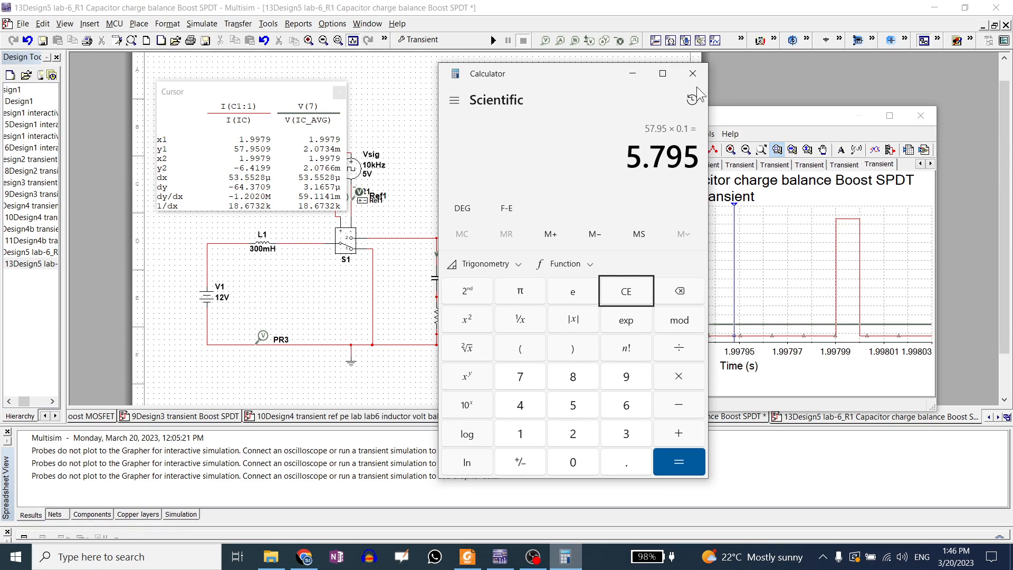
Step: Return to the Grapher, hide IC to examine IC_AVG alone fitted to the graph, and redisplay IC with both traces fitted
{"action": "left_click_drag", "start_coordinate": [749, 121], "coordinate": [723, 78]}
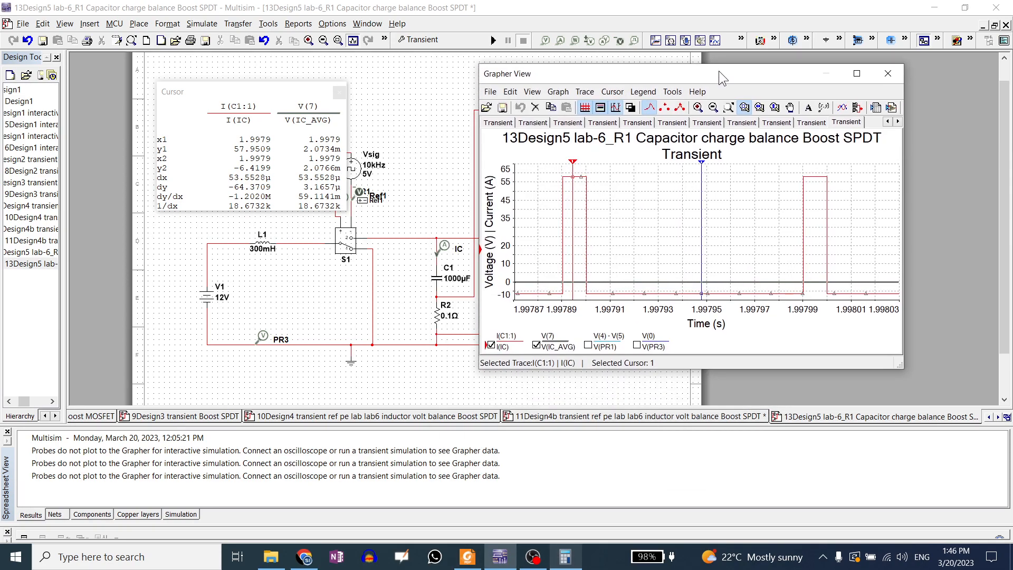
{"action": "left_click", "coordinate": [733, 106]}
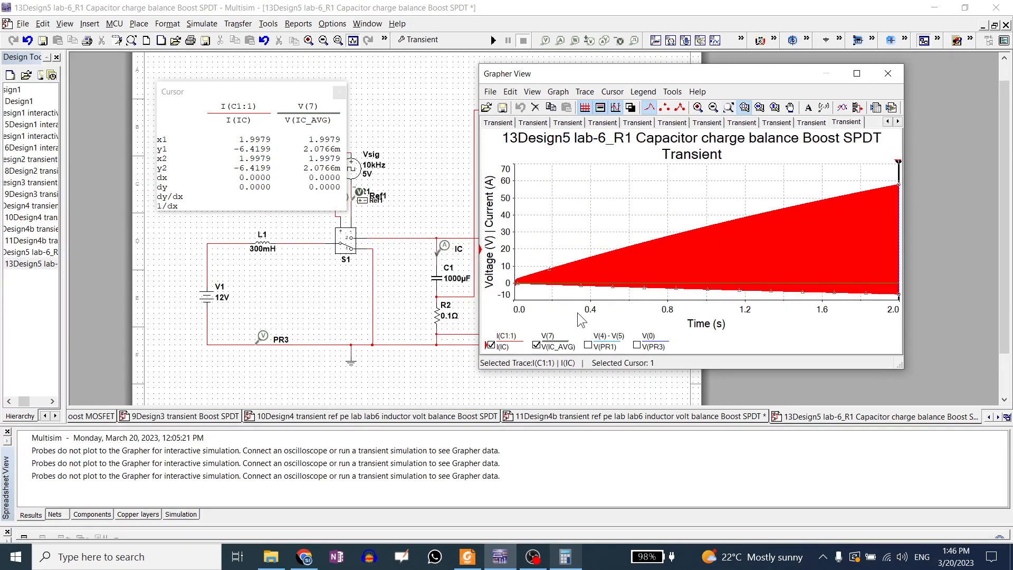
{"action": "left_click", "coordinate": [494, 349]}
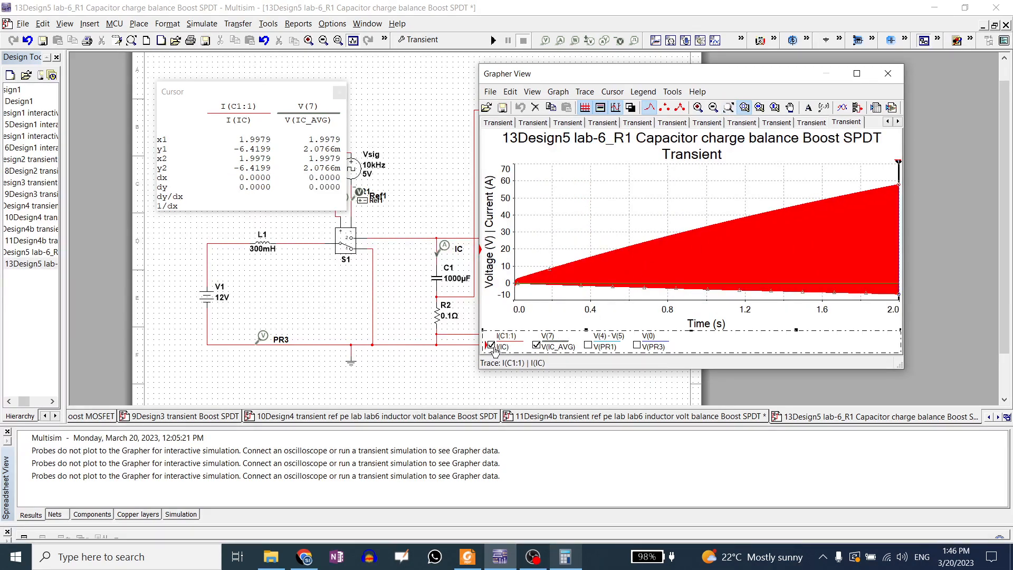
{"action": "left_click", "coordinate": [491, 345]}
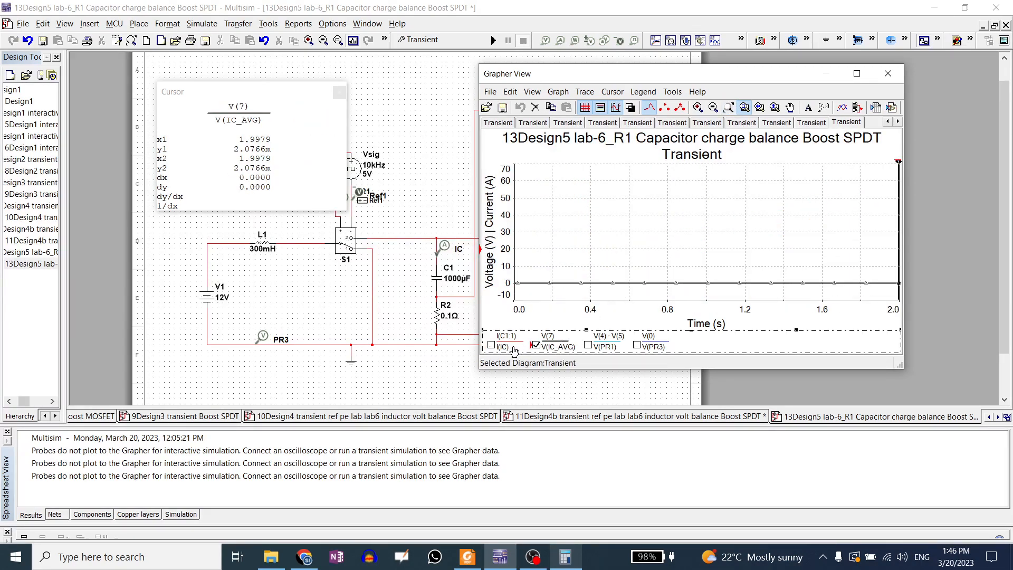
{"action": "left_click", "coordinate": [728, 107]}
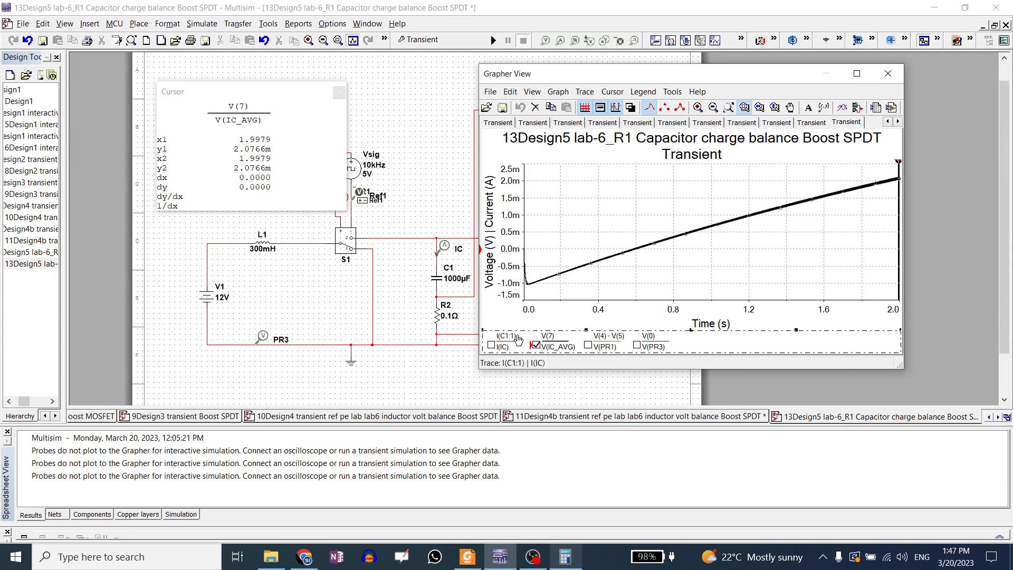
{"action": "left_click", "coordinate": [491, 346]}
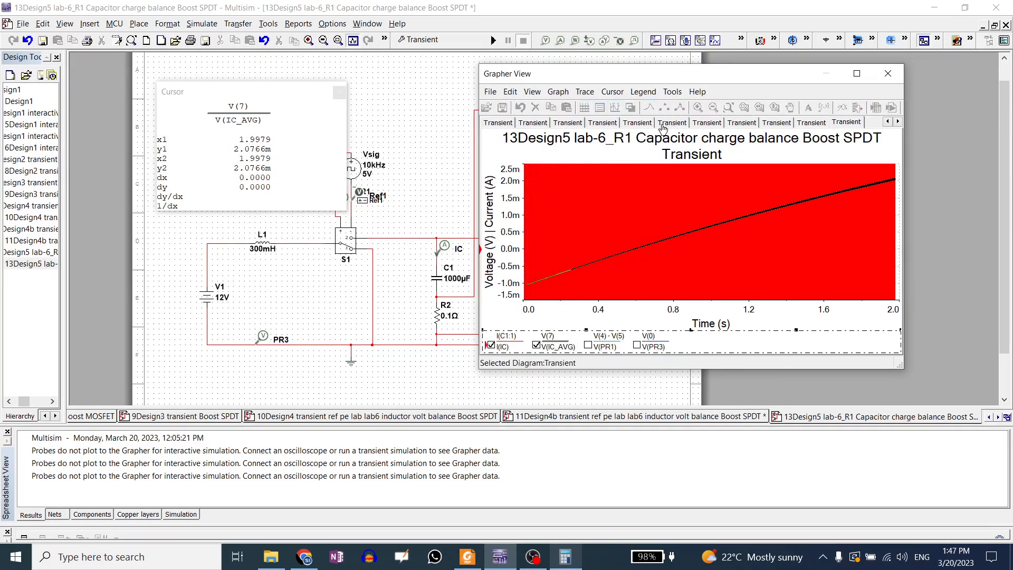
{"action": "left_click", "coordinate": [727, 110]}
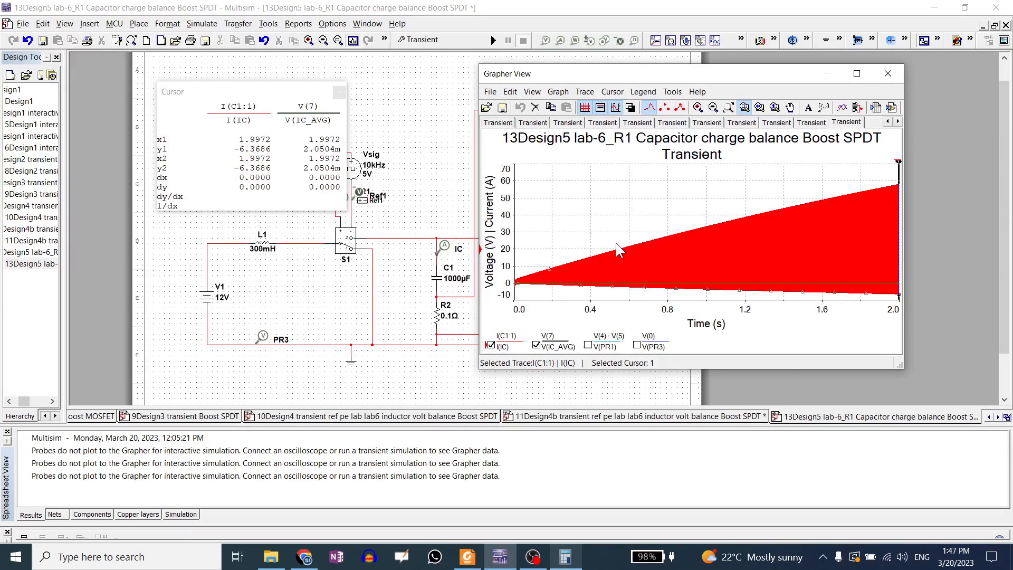
Step: Zoom the graph to two IC pulses around 536 ms and place one cursor on the first positive pulse, the other on the negative level
{"action": "left_click_drag", "start_coordinate": [617, 244], "coordinate": [630, 293]}
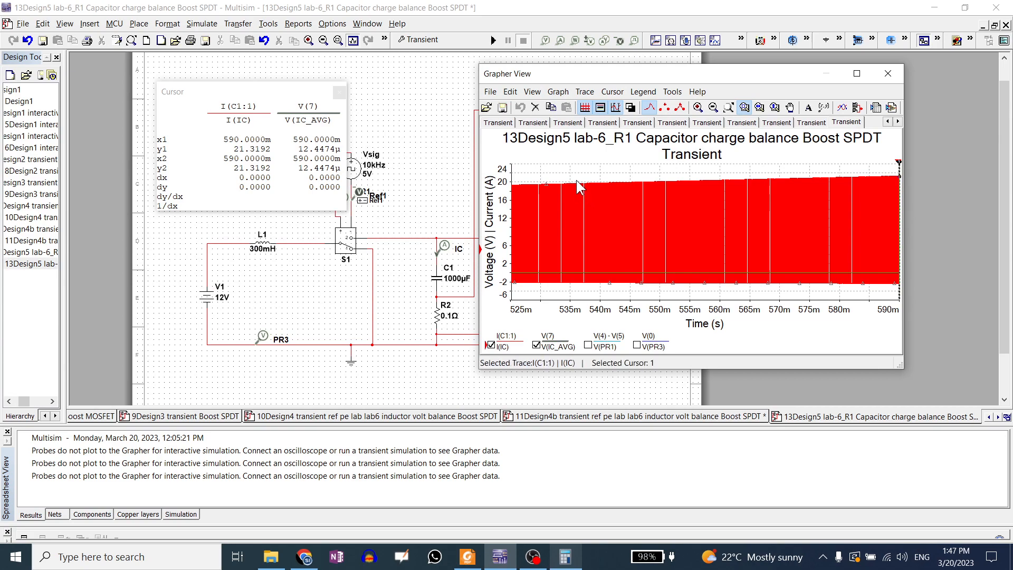
{"action": "left_click_drag", "start_coordinate": [592, 261], "coordinate": [586, 288]}
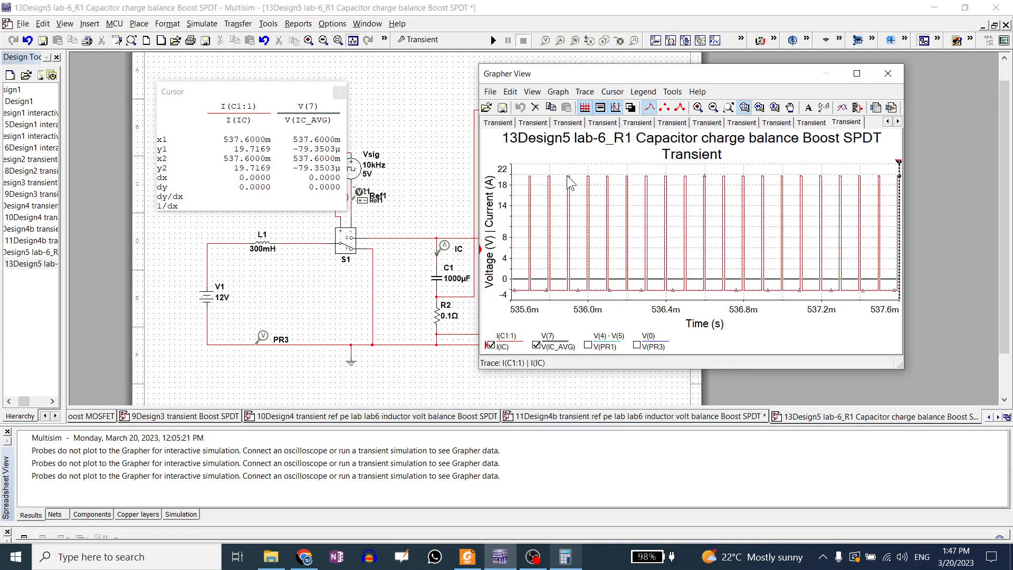
{"action": "left_click_drag", "start_coordinate": [566, 173], "coordinate": [607, 304]}
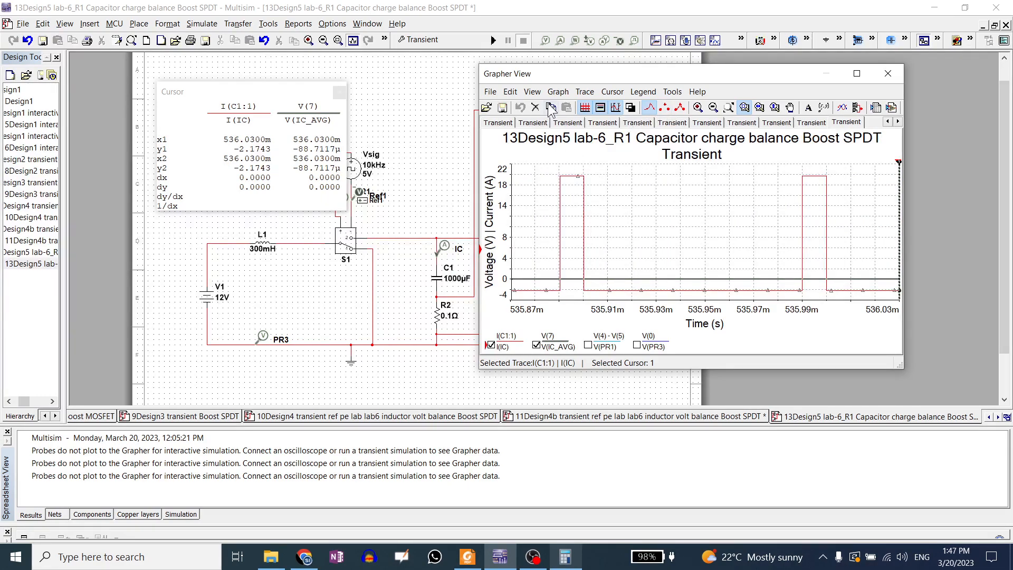
{"action": "left_click_drag", "start_coordinate": [900, 169], "coordinate": [692, 175]}
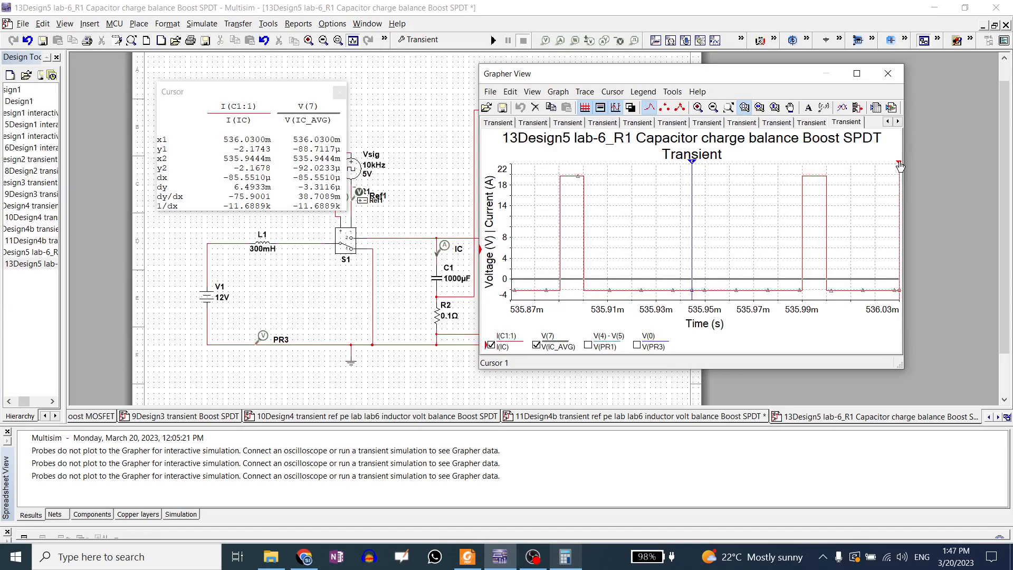
{"action": "left_click_drag", "start_coordinate": [899, 164], "coordinate": [572, 168]}
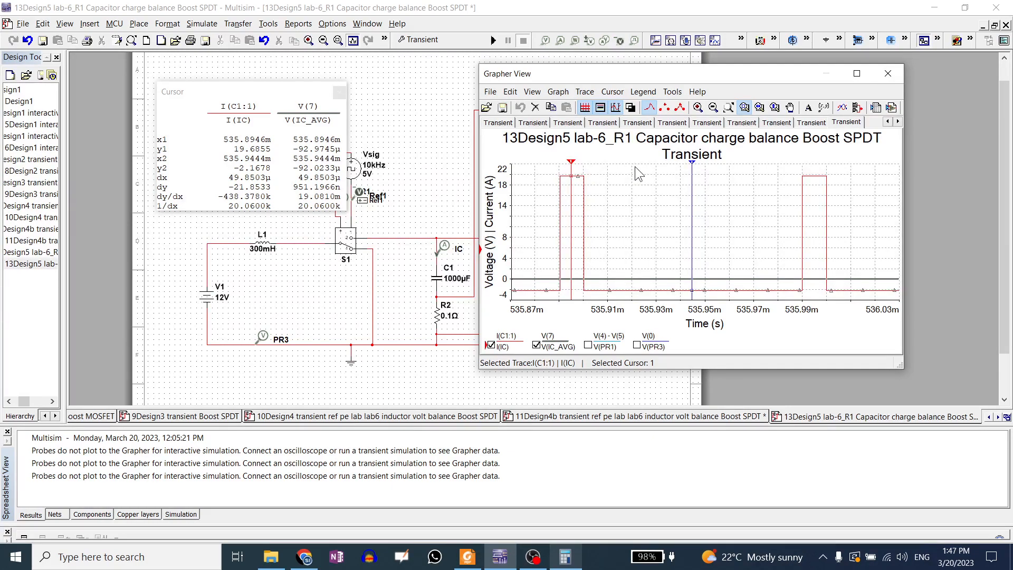
Step: Switch to Calculator, clear the previous result, and compute the positive charge term 19.6 × 0.1
{"action": "left_click", "coordinate": [565, 557]}
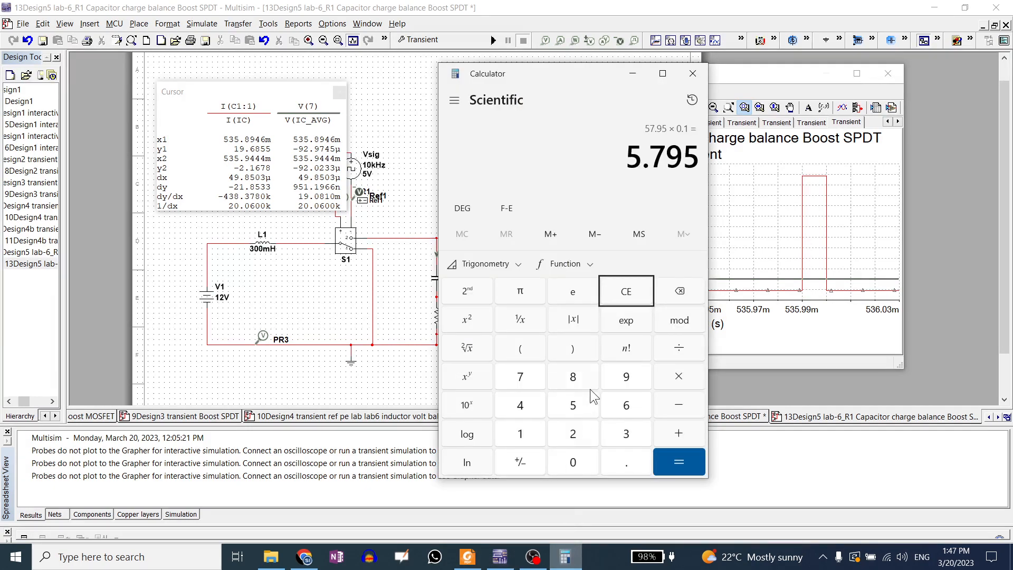
{"action": "left_click", "coordinate": [632, 294]}
{"action": "type", "text": "19"}
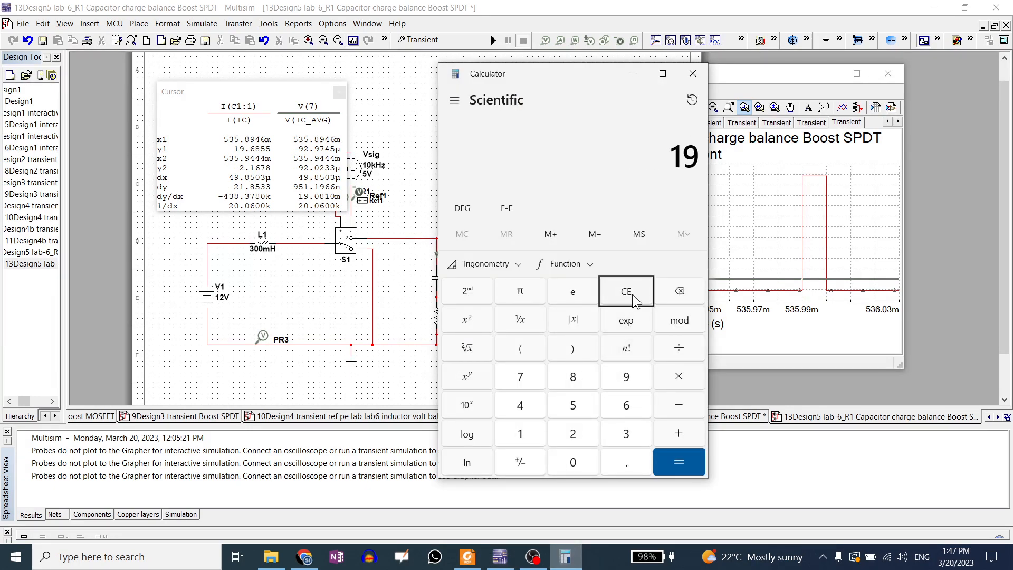
{"action": "type", "text": ".6*0.1"}
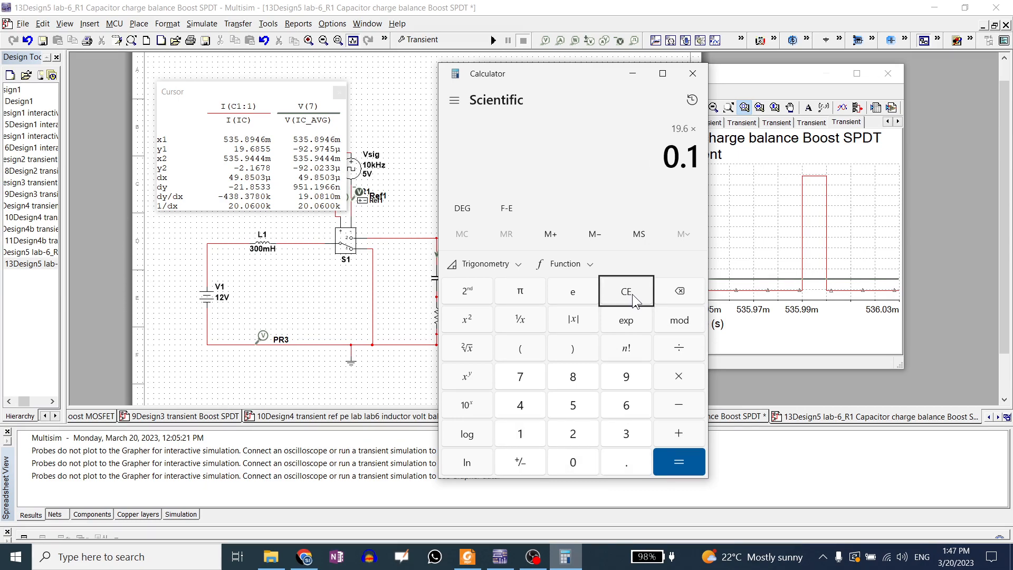
{"action": "key", "text": "Return"}
Step: Clear the calculator, compute the negative charge term 2.1 × 0.9, and minimize Calculator to return to the Grapher
{"action": "left_click", "coordinate": [632, 293]}
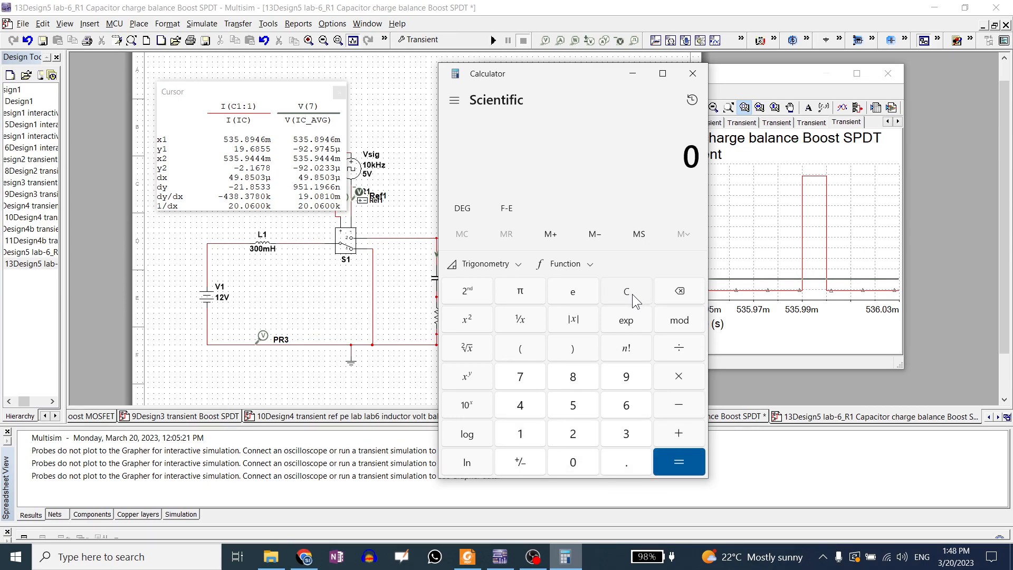
{"action": "type", "text": "2.1*"}
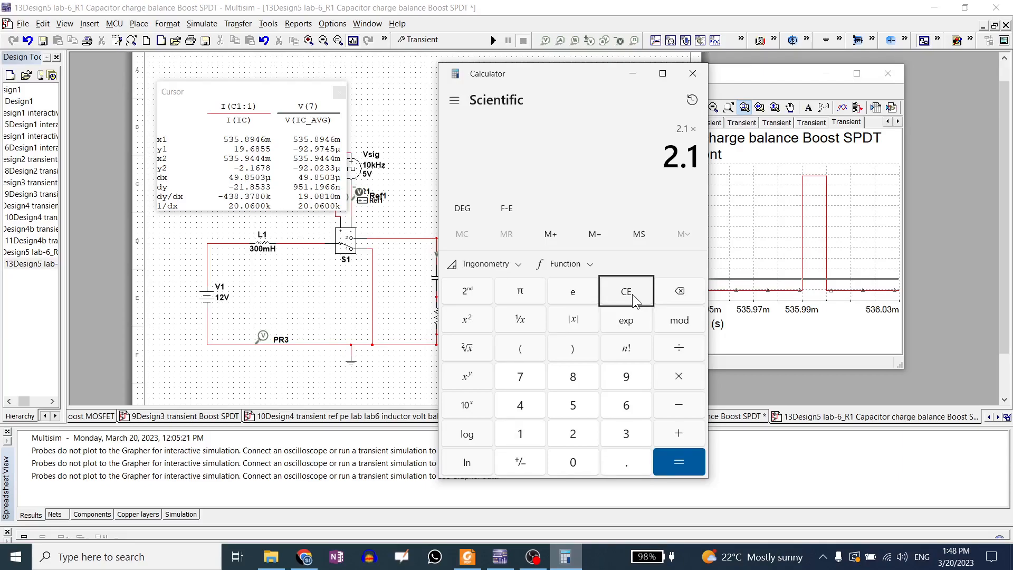
{"action": "type", "text": "0.9"}
{"action": "key", "text": "Return"}
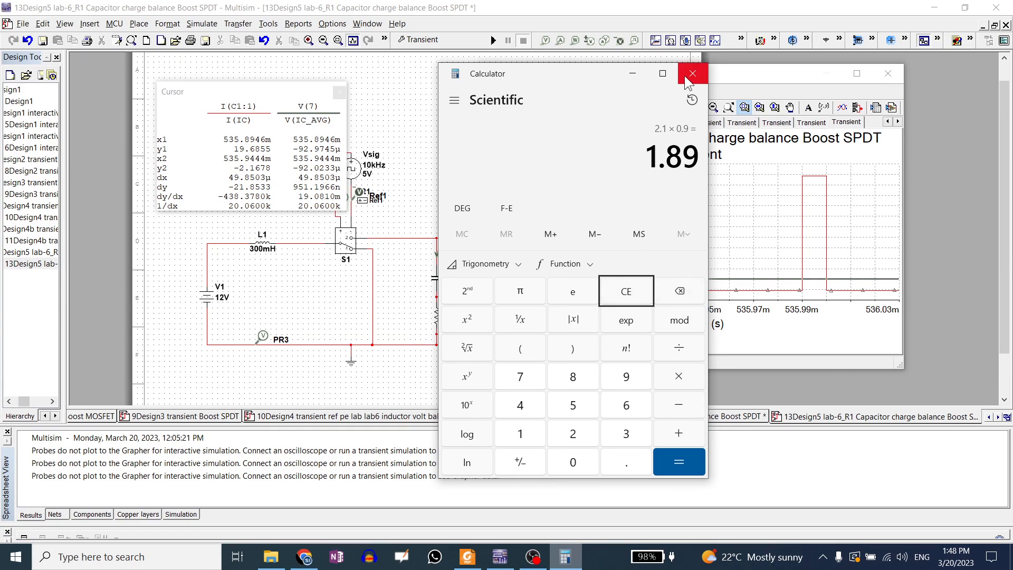
{"action": "left_click", "coordinate": [633, 74]}
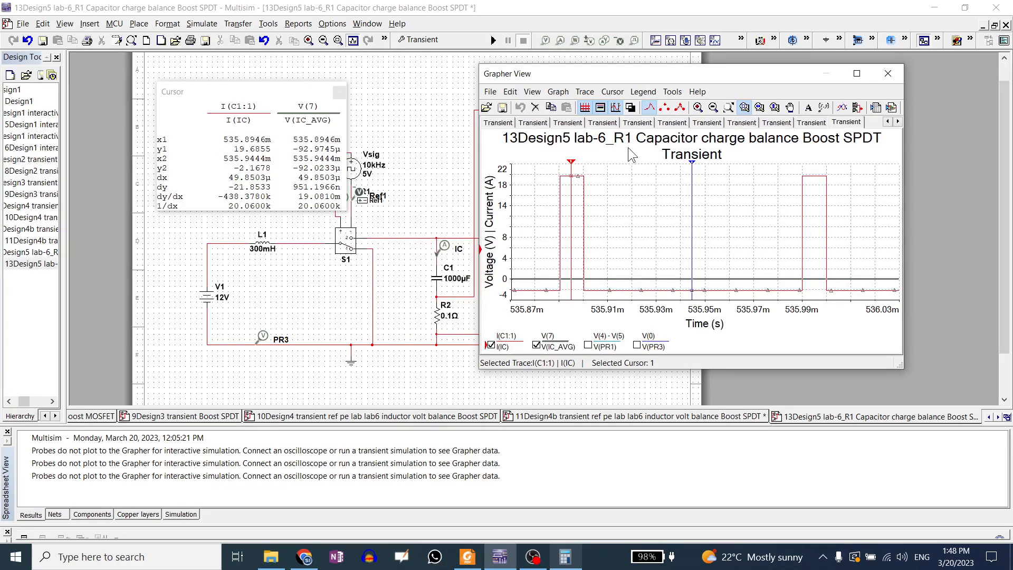
Step: Switch to Chrome and examine the Lab 4 objective on how switching frequency and capacitor/inductor values affect ripple voltage and current
{"action": "left_click", "coordinate": [304, 557]}
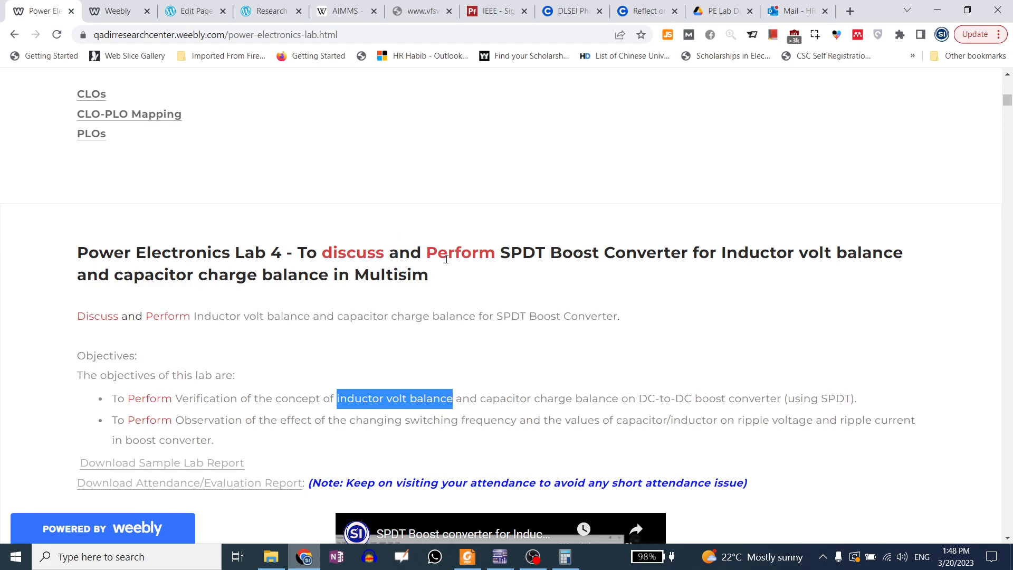
{"action": "scroll", "coordinate": [260, 236], "scroll_direction": "down", "scroll_amount": 1}
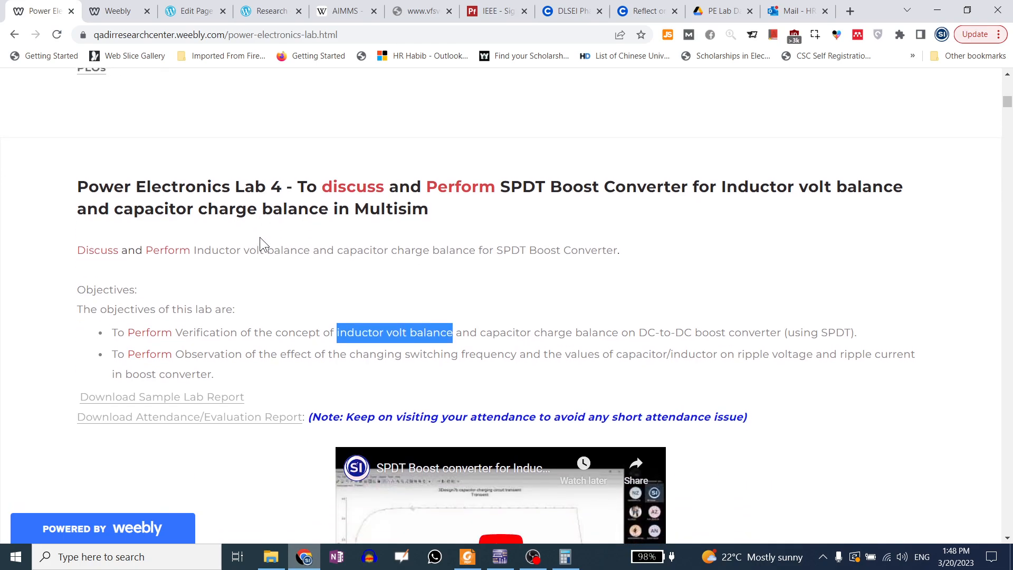
{"action": "left_click", "coordinate": [180, 354]}
{"action": "left_click_drag", "start_coordinate": [183, 352], "coordinate": [650, 362]}
{"action": "left_click", "coordinate": [665, 358]}
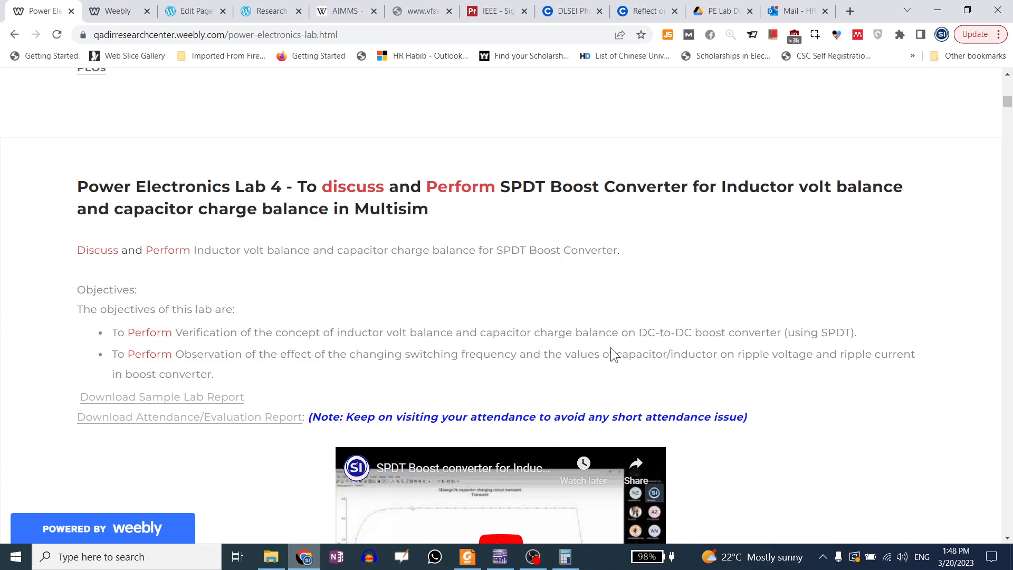
{"action": "left_click_drag", "start_coordinate": [349, 354], "coordinate": [533, 355]}
{"action": "left_click_drag", "start_coordinate": [629, 354], "coordinate": [697, 354]}
{"action": "left_click_drag", "start_coordinate": [788, 354], "coordinate": [613, 354]}
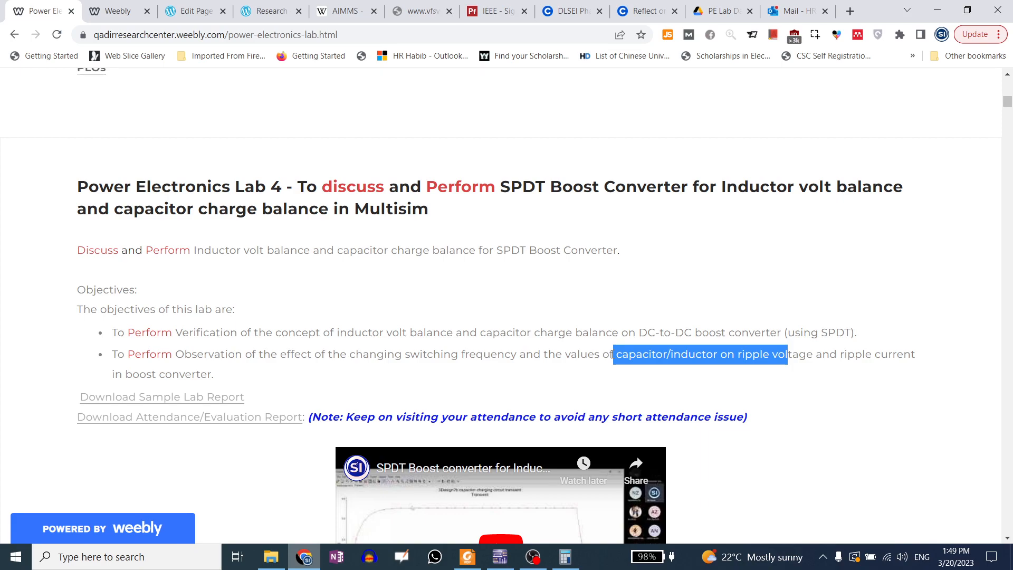
{"action": "left_click_drag", "start_coordinate": [404, 355], "coordinate": [549, 354]}
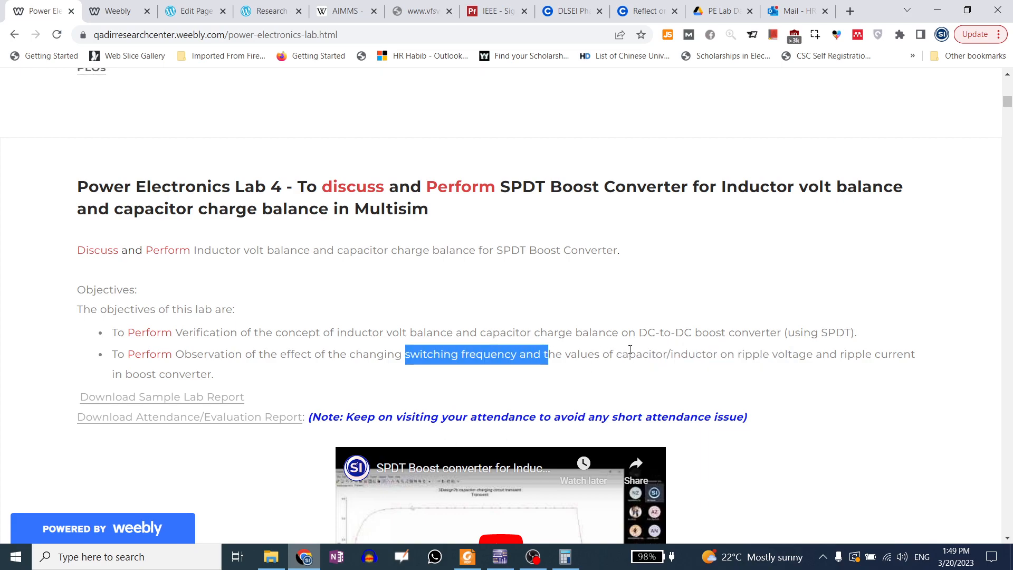
{"action": "left_click_drag", "start_coordinate": [621, 354], "coordinate": [670, 354]}
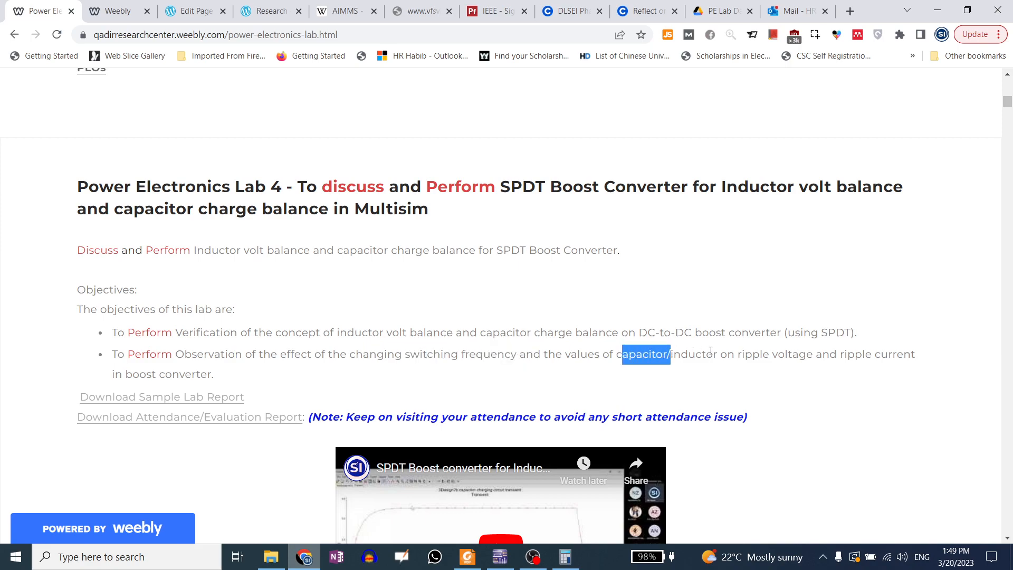